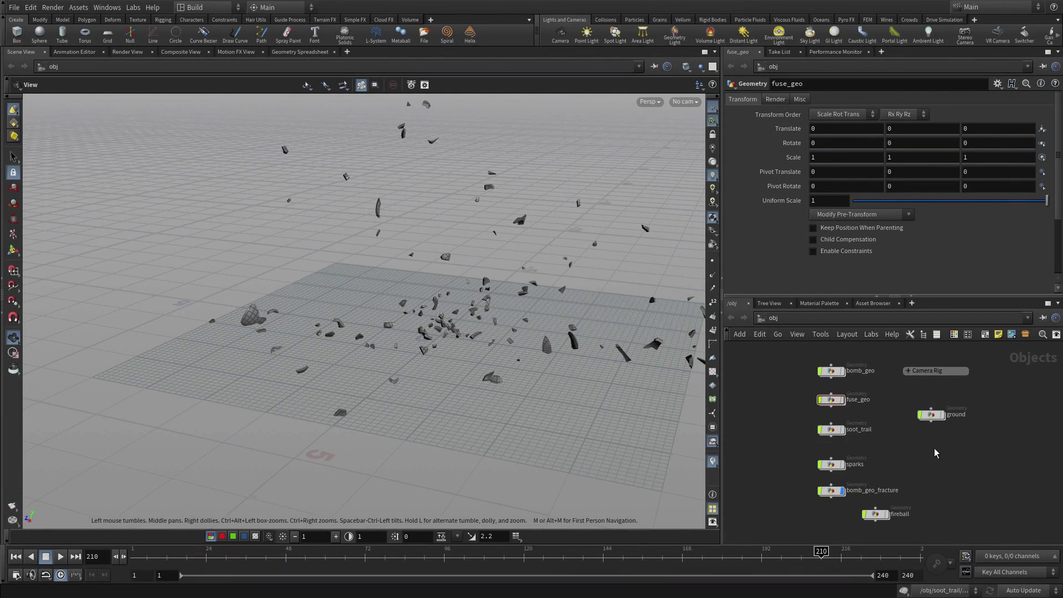
Add a LOP Network node at object level beside the geometry nodes and name it destruction_stage
middle_click_drag(938, 453, 872, 448)
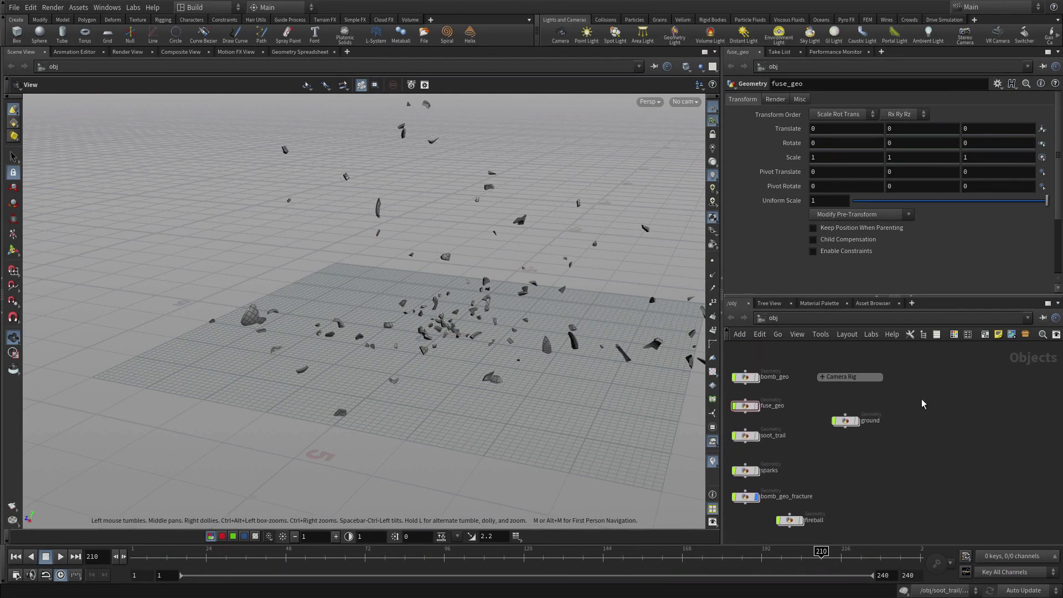
key("Tab")
type("lop")
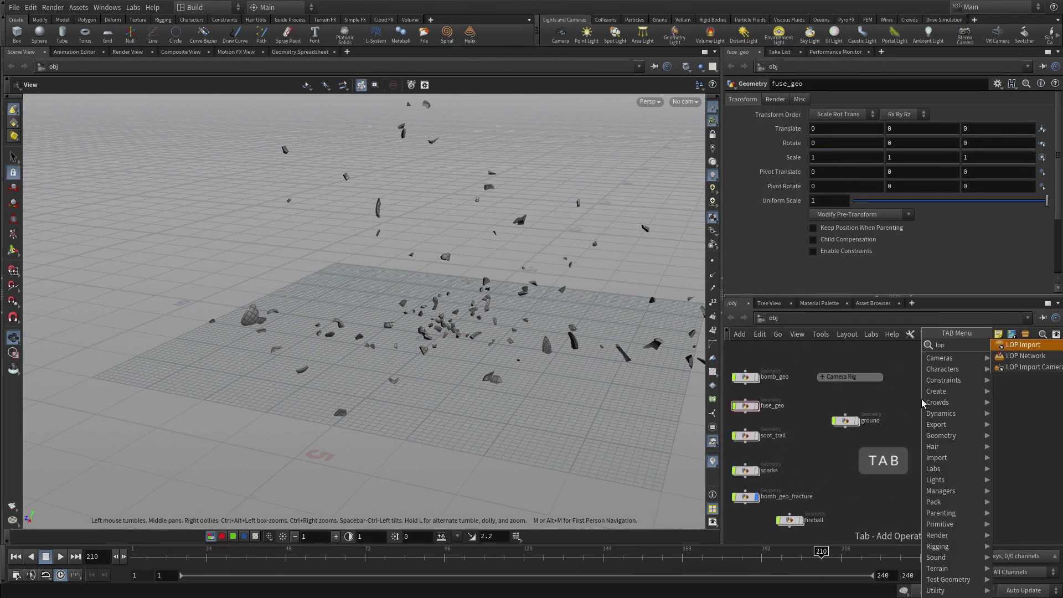
key("Return")
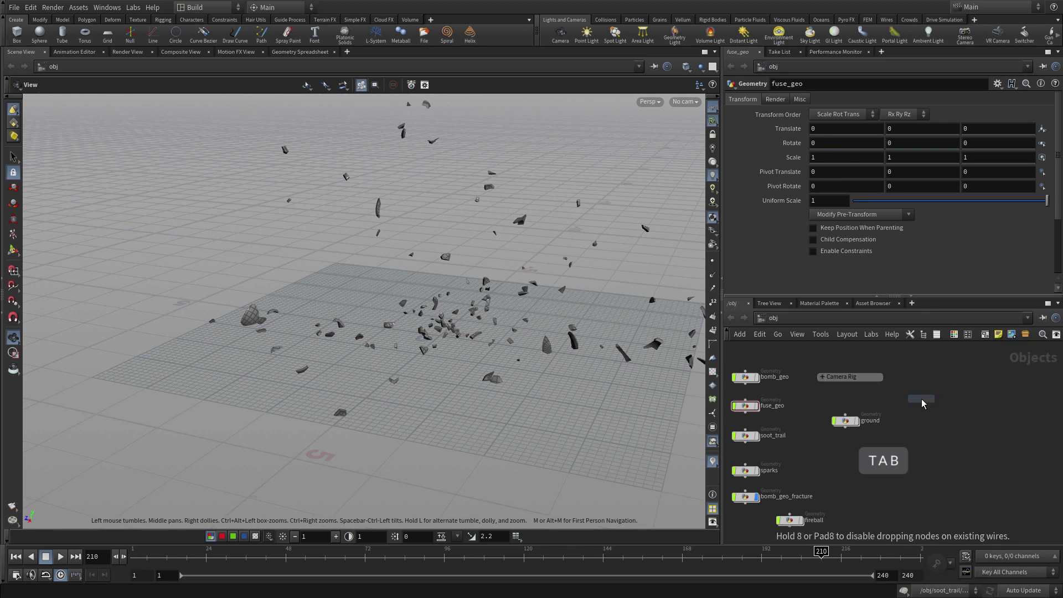
left_click(946, 374)
double_click(974, 374)
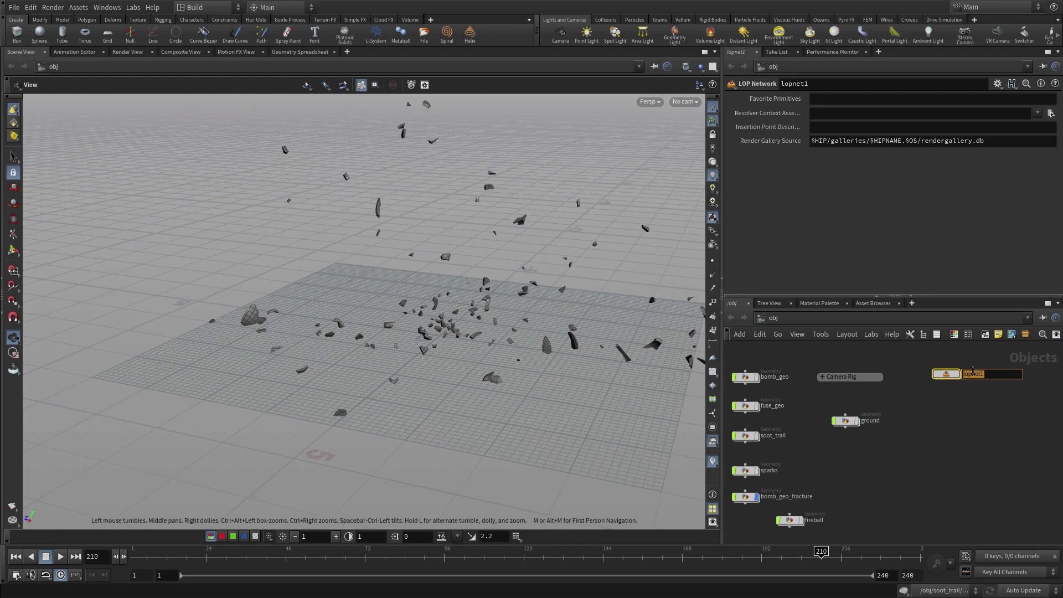
type("destruction_stage")
key("Return")
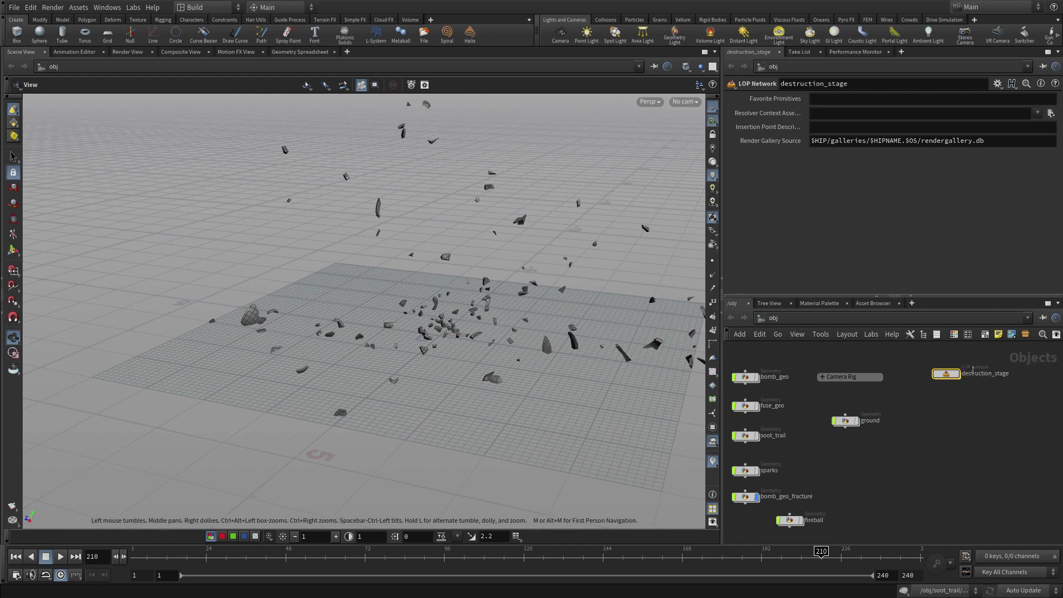
Switch the desktop layout to Solaris and go inside the destruction_stage network under obj
left_click(962, 420)
double_click(950, 375)
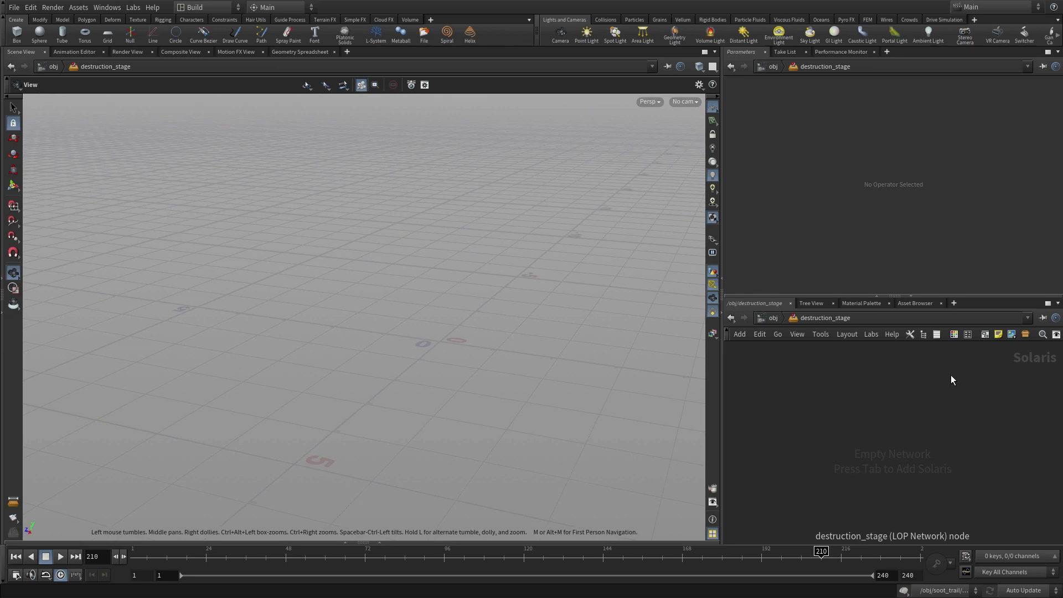
left_click(267, 10)
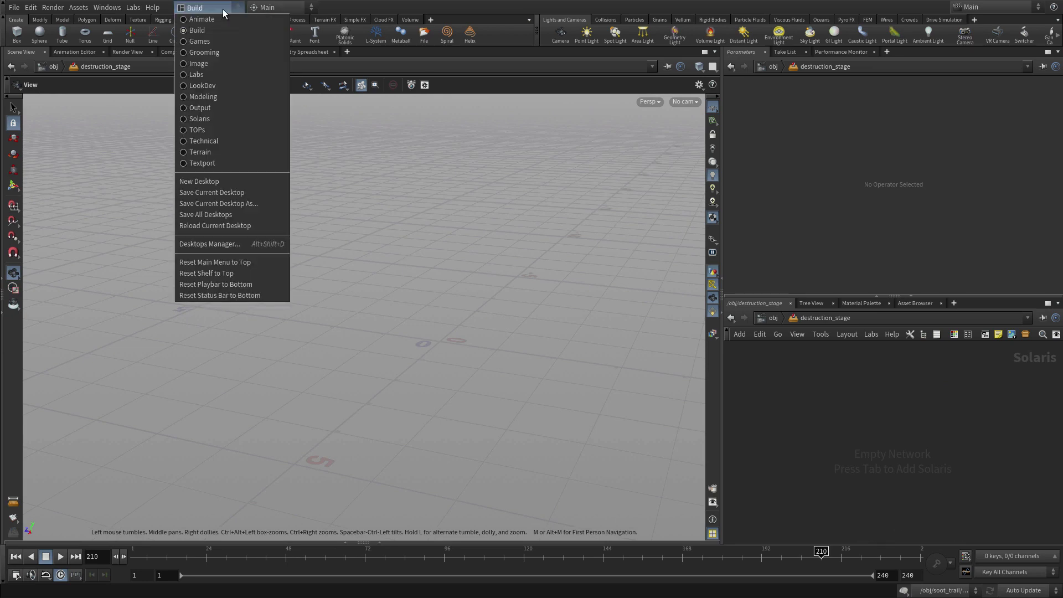
left_click(213, 133)
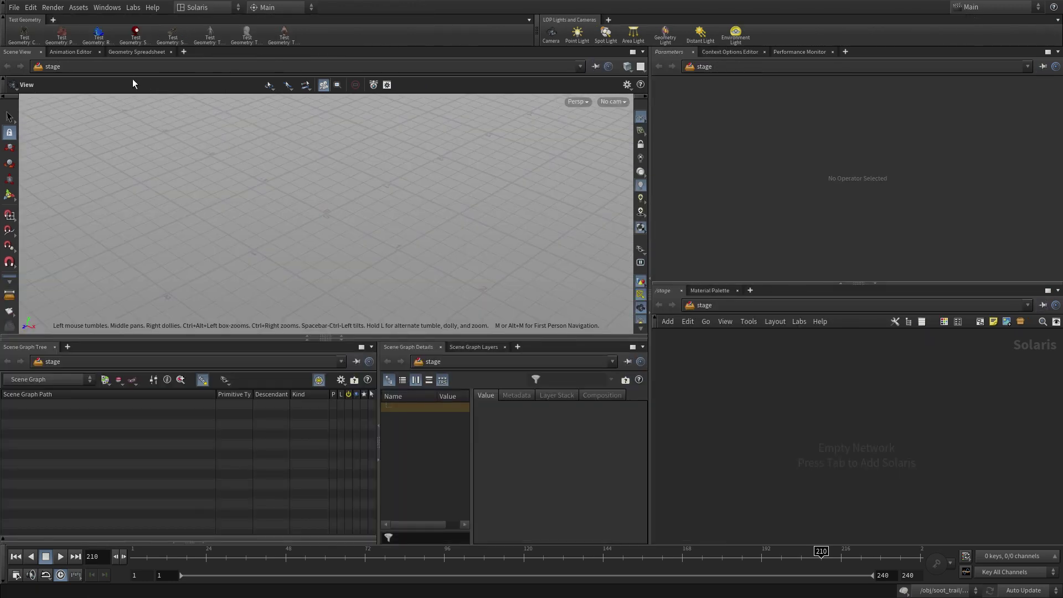
left_click(125, 64)
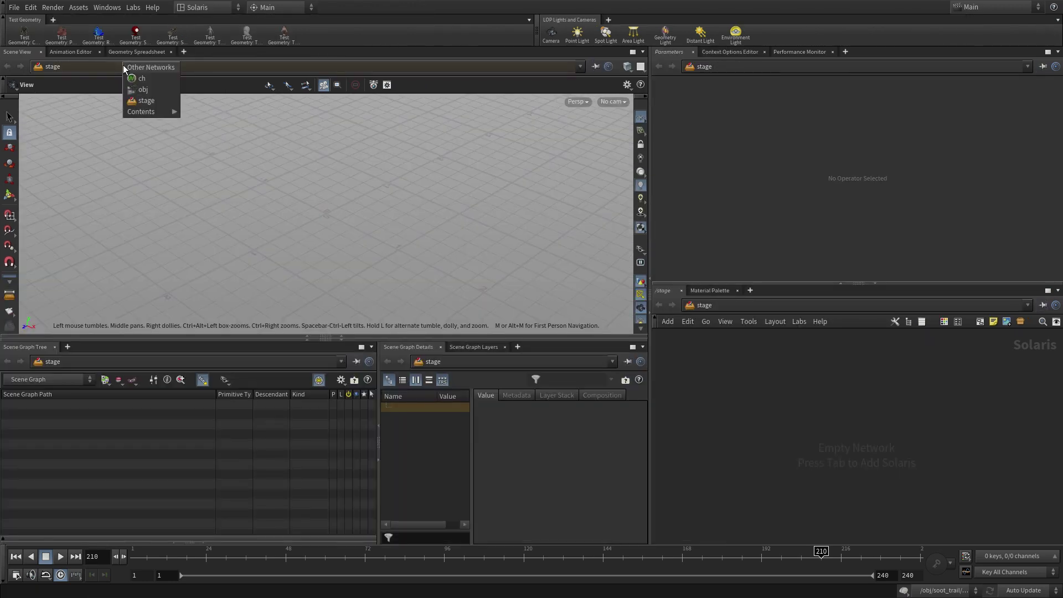
left_click(140, 90)
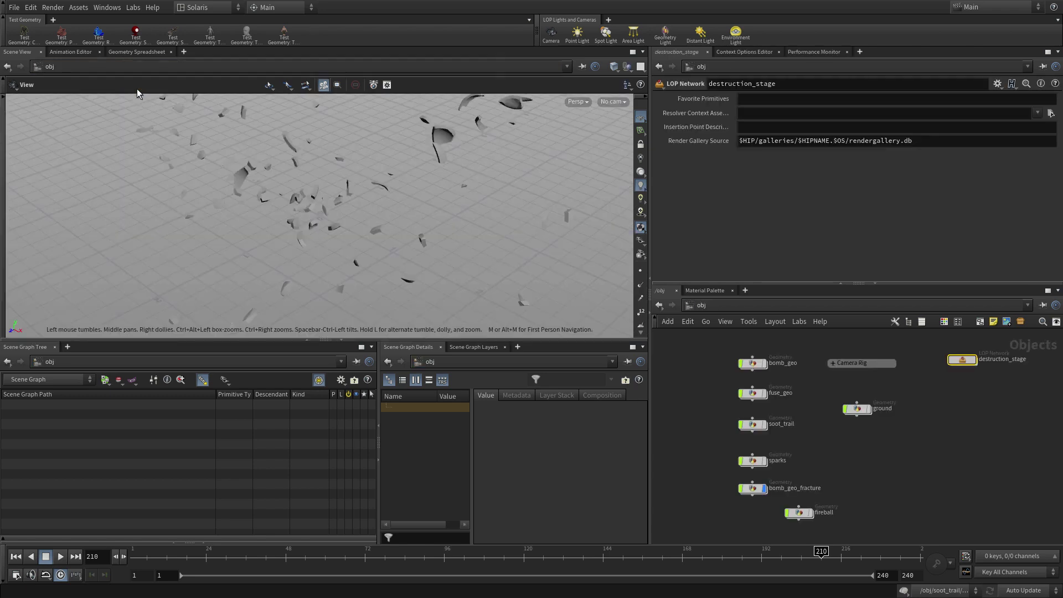
double_click(963, 360)
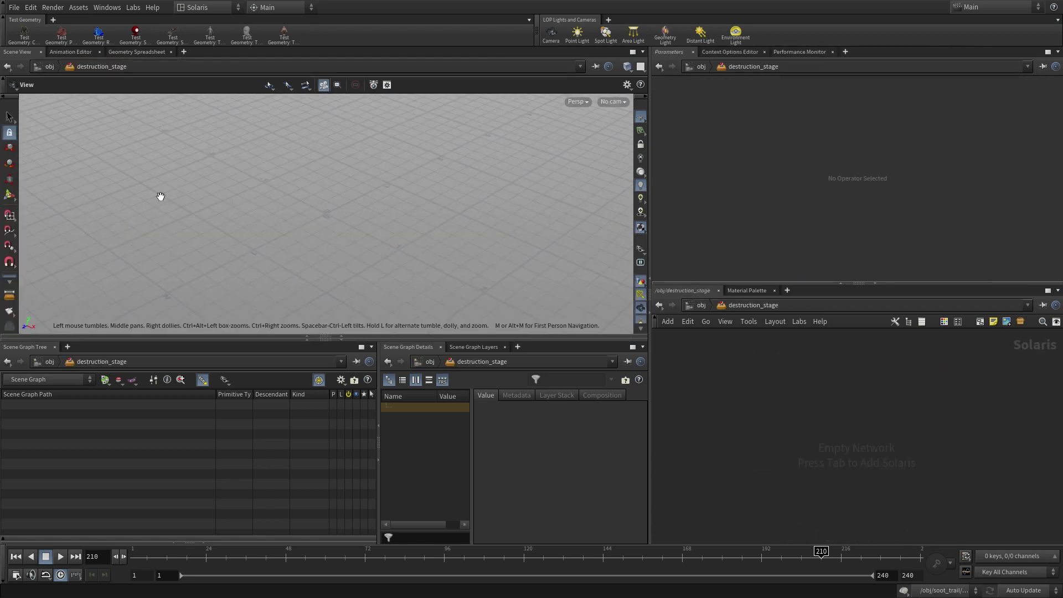
Set the viewport background's color scheme to Dark in the display options
key("d")
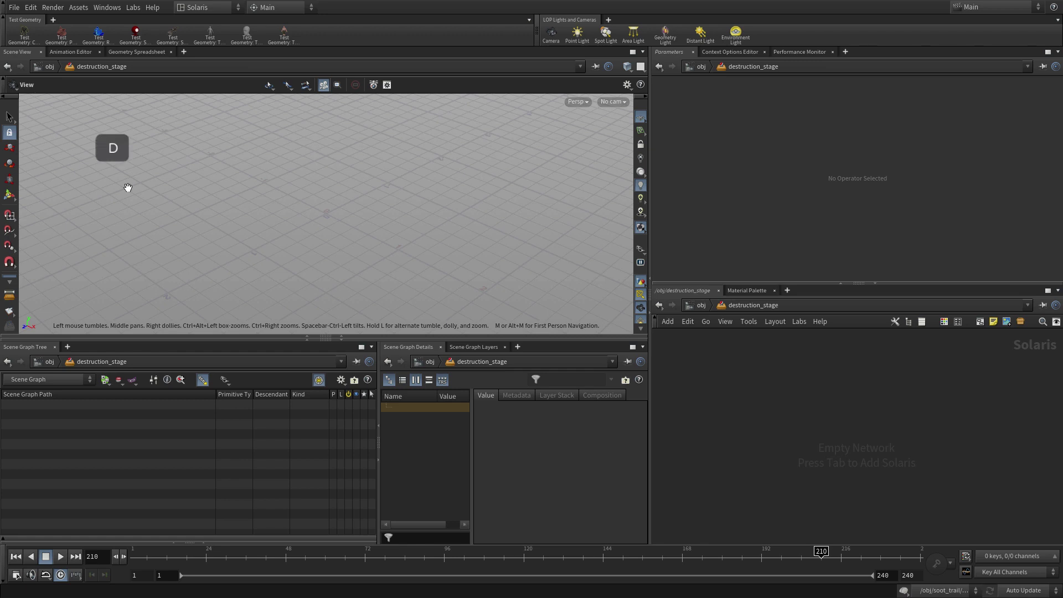
left_click(413, 133)
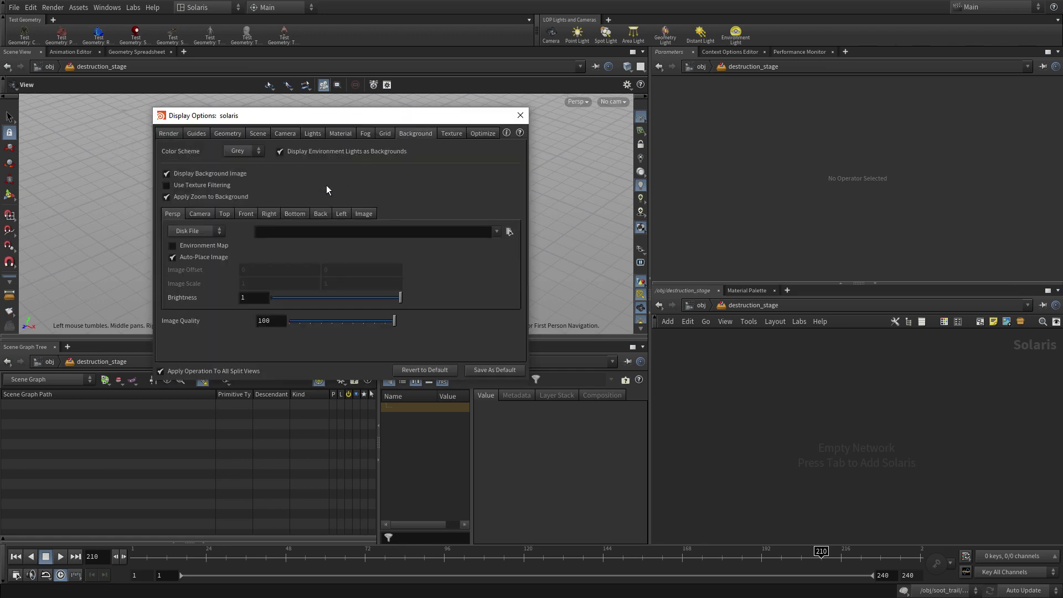
left_click(246, 155)
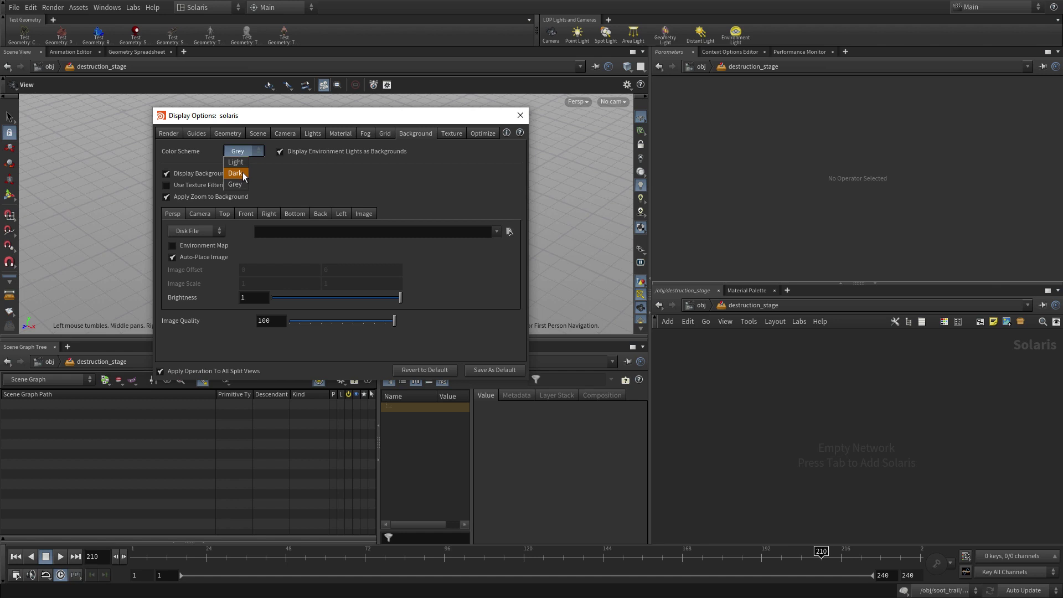
left_click(235, 173)
left_click(520, 115)
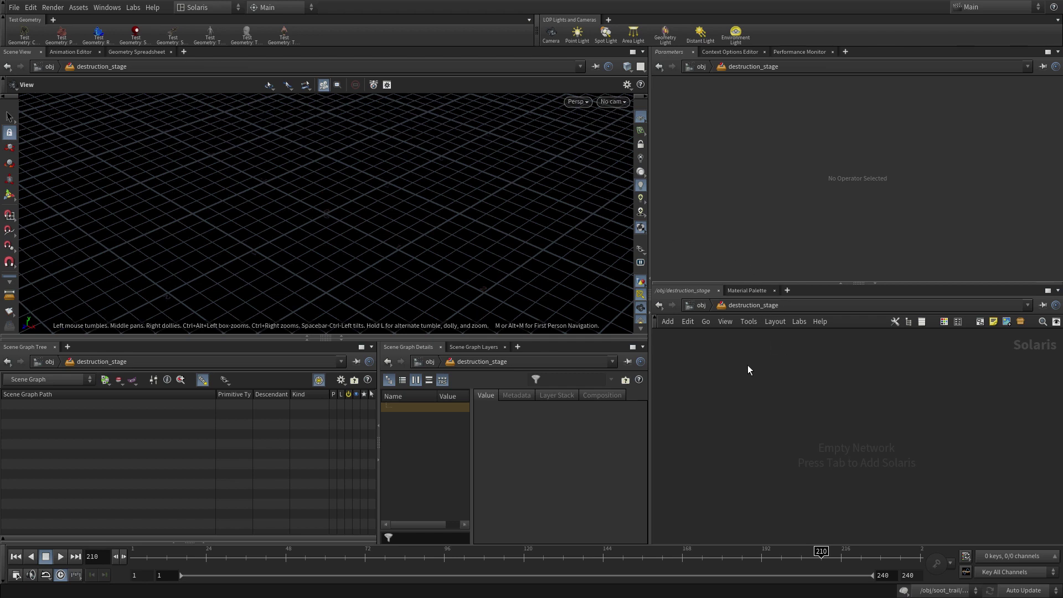
Add a Reference node to the empty network and load $HIP/usd/static_bomb.usd as its file pattern
key("Tab")
type("refere")
key("Return")
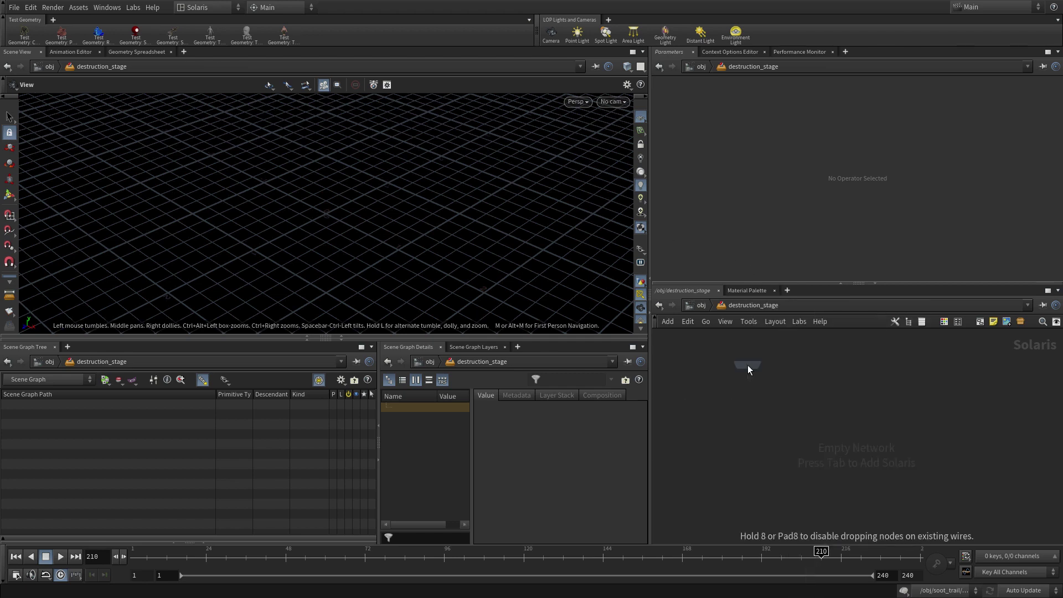
left_click(780, 375)
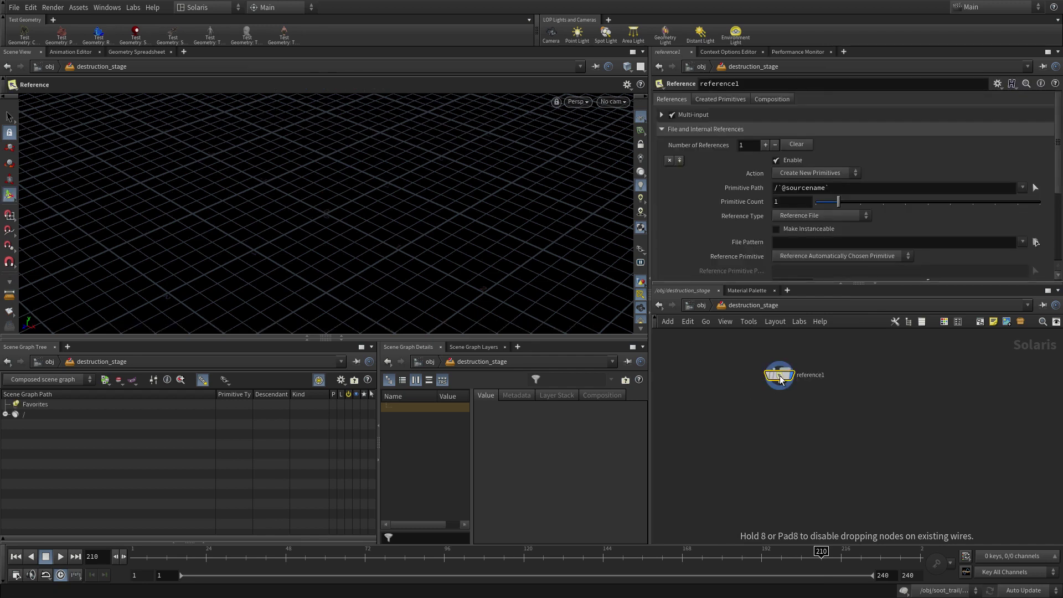
left_click(1035, 244)
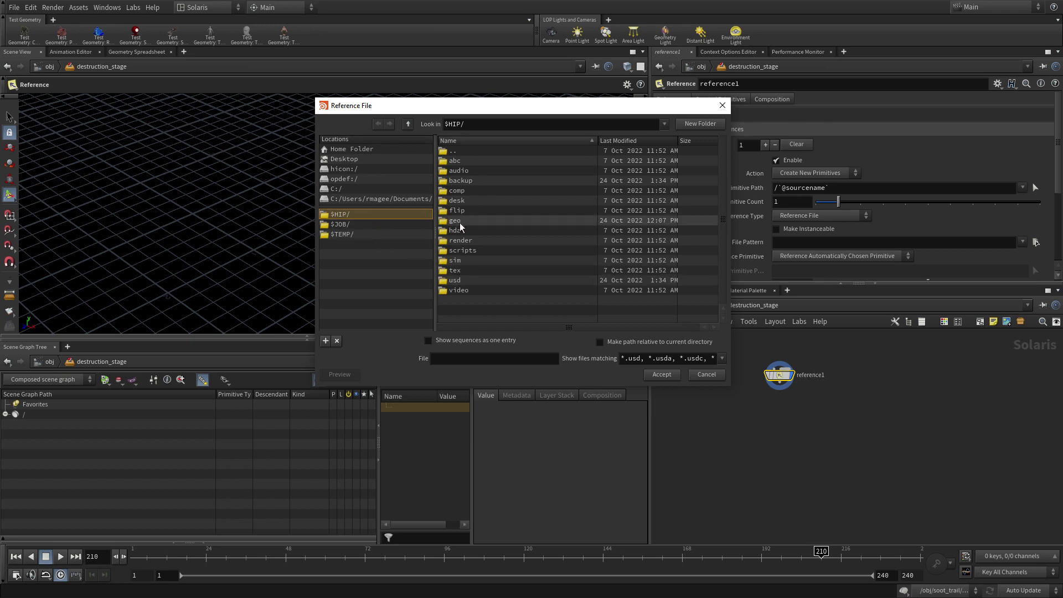
double_click(464, 279)
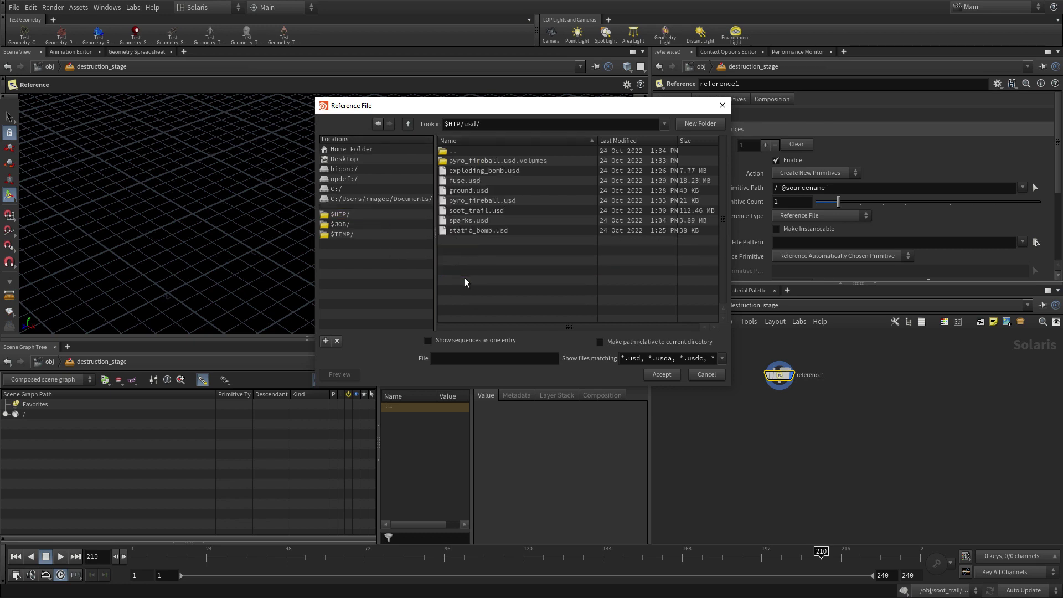
left_click(479, 231)
left_click(663, 375)
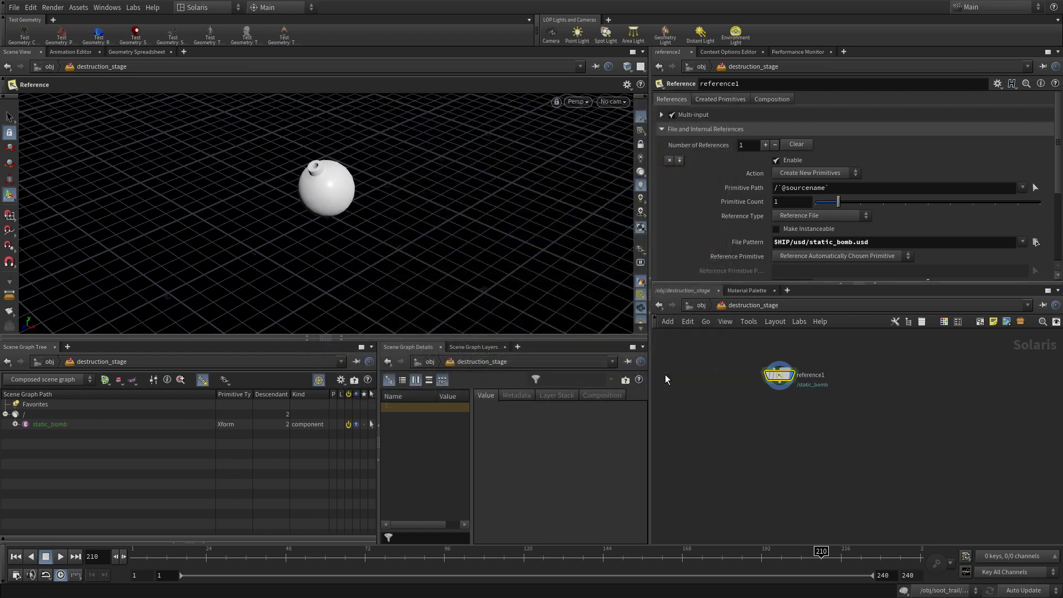
Rename the reference node static_bomb
key("Escape")
left_click_drag(477, 242, 504, 185)
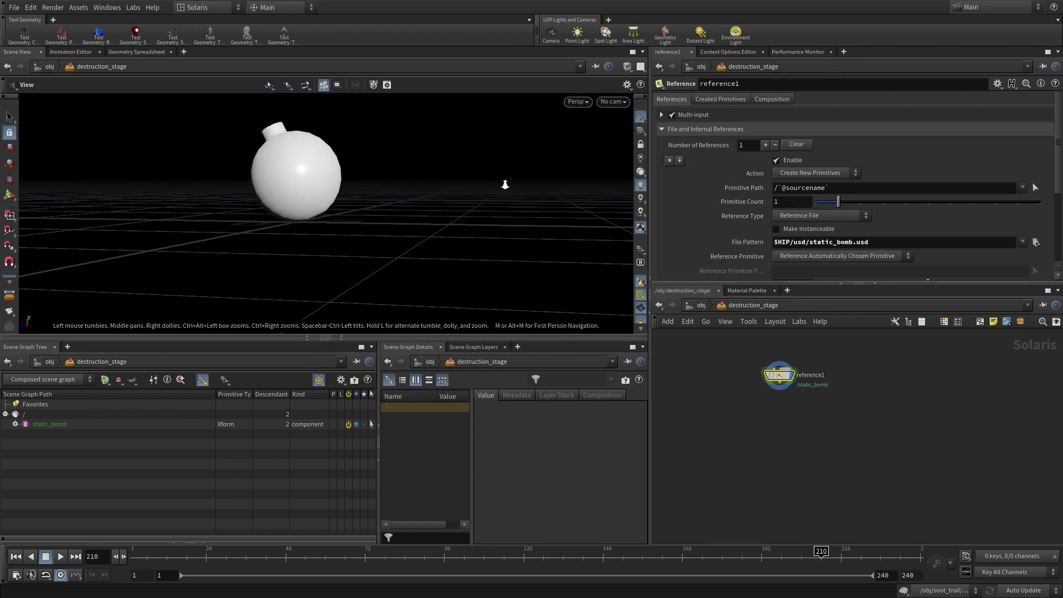
right_click_drag(503, 185, 459, 240)
key("Return")
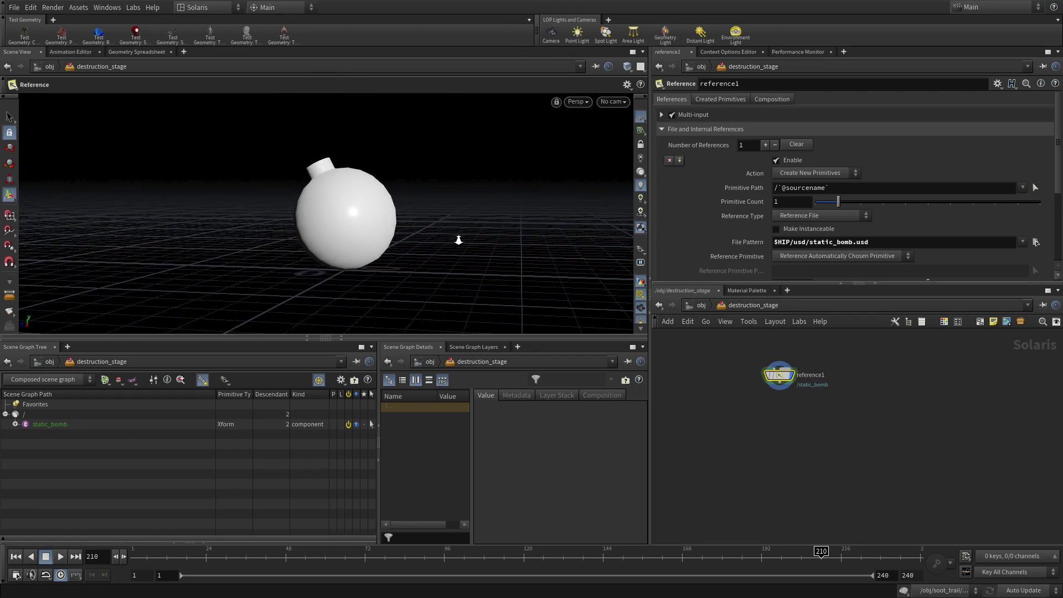
key("w")
key("w")
double_click(807, 375)
double_click(808, 376)
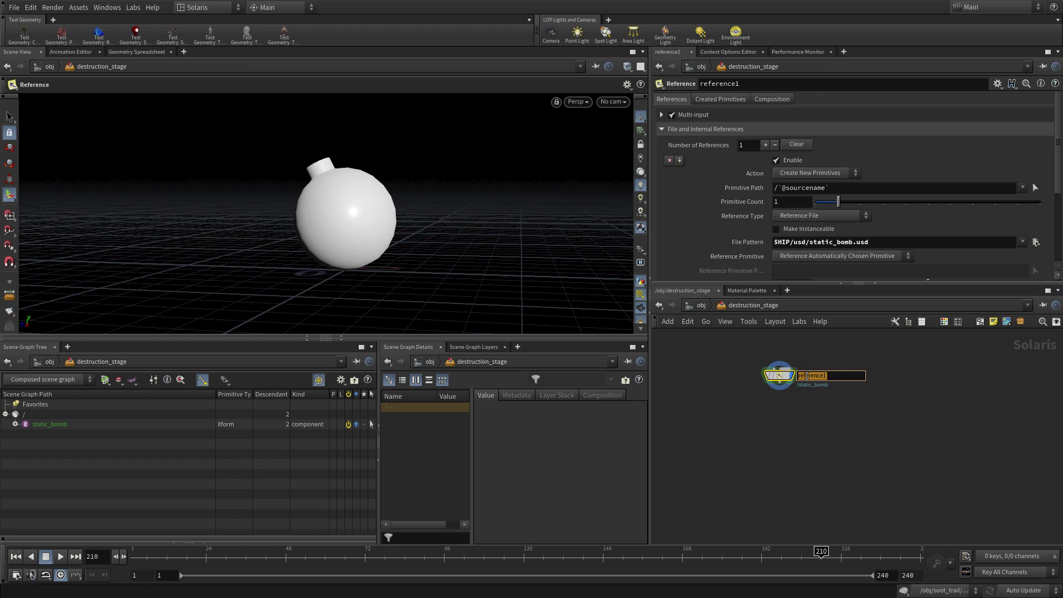
type("static_bomb")
key("Return")
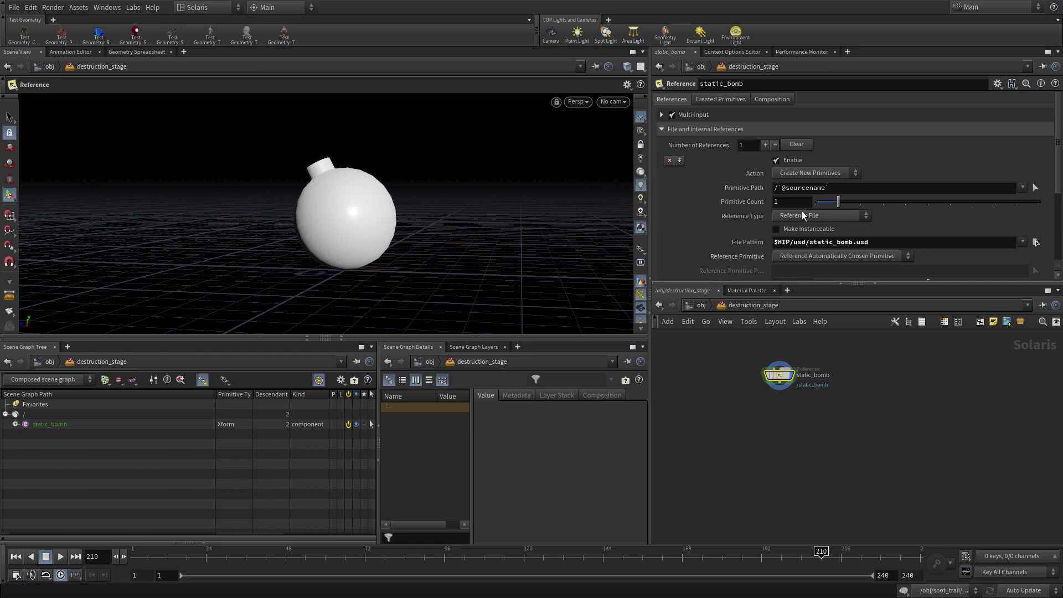
Set the static_bomb reference's primitive path to /geo/$OS and check the geo hierarchy in the scene graph
left_click_drag(834, 187, 778, 187)
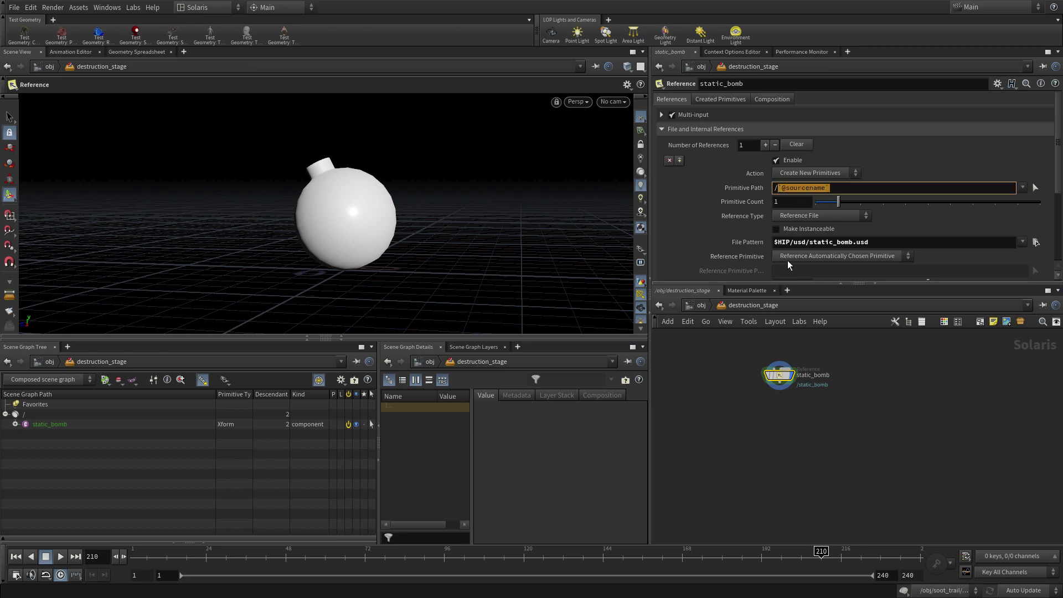
type("geo/$O")
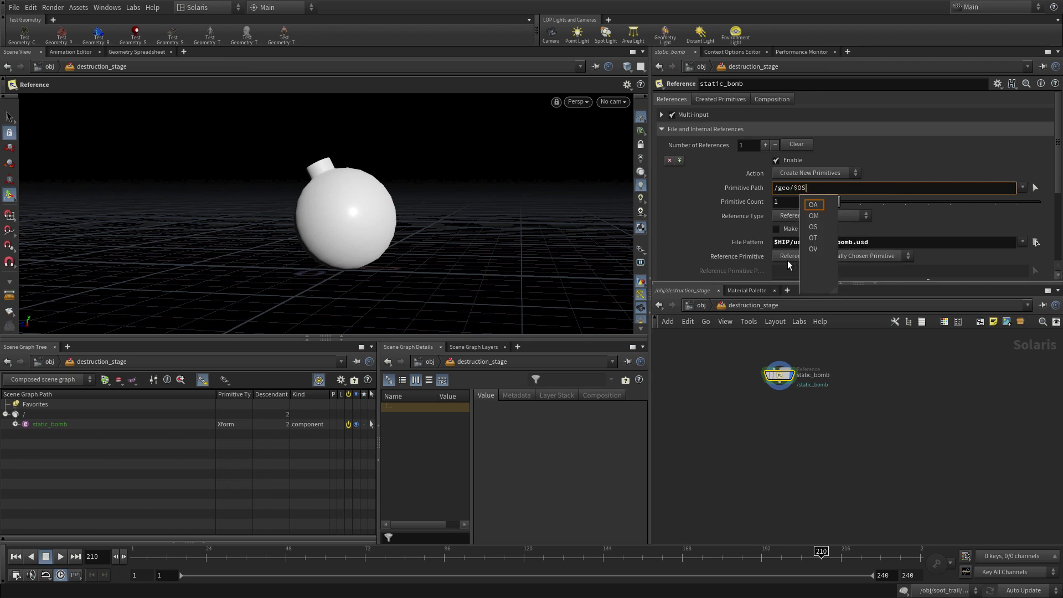
type("S")
key("Return")
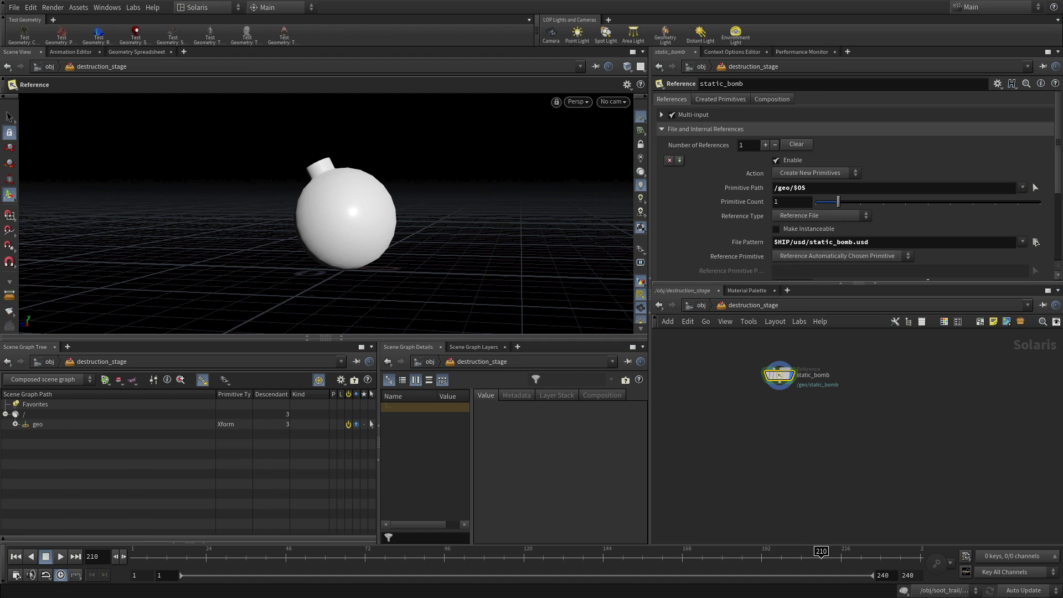
left_click(15, 424)
left_click(25, 434)
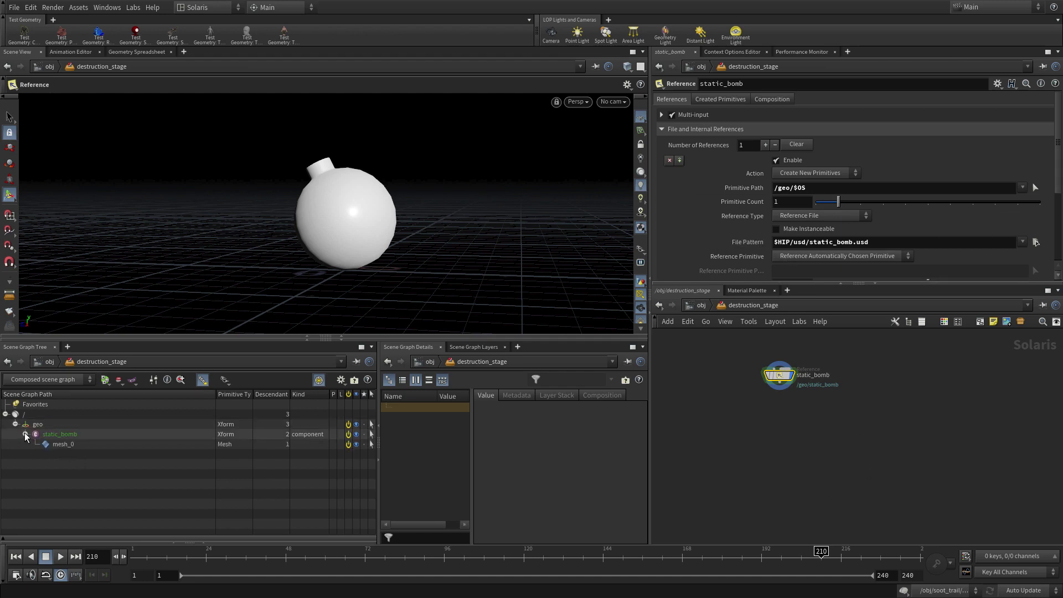
left_click(25, 435)
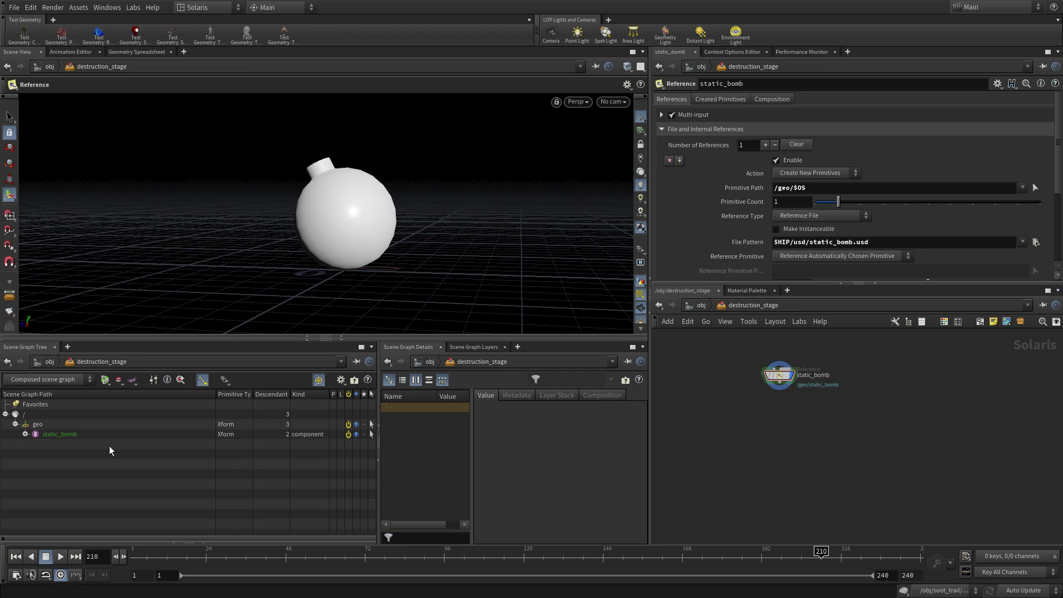
Make three copies of the static_bomb reference node, lined up in a row beside the original
scroll(820, 399, "up", 2)
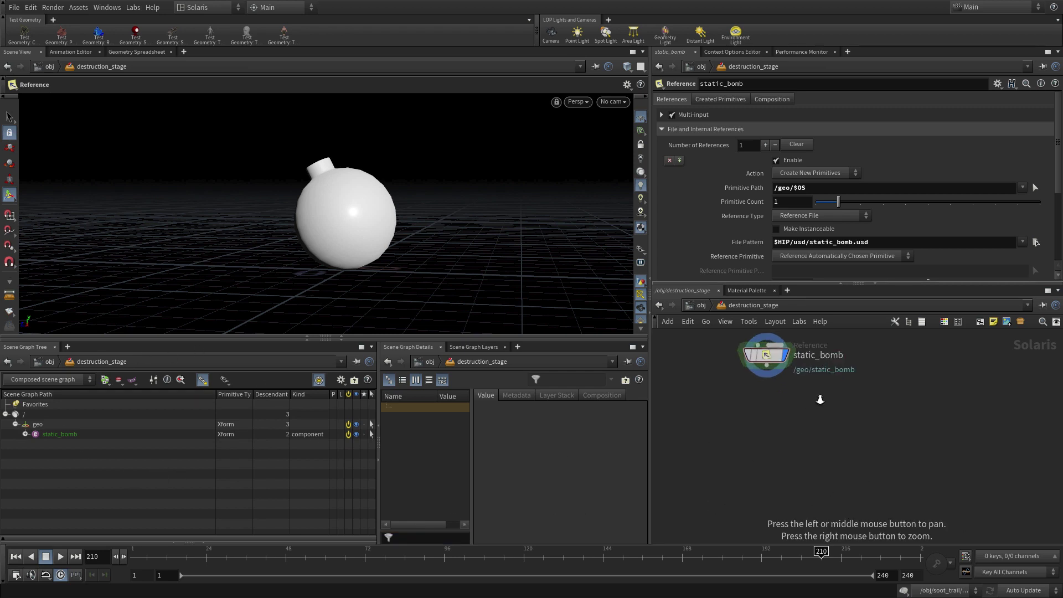
key("h")
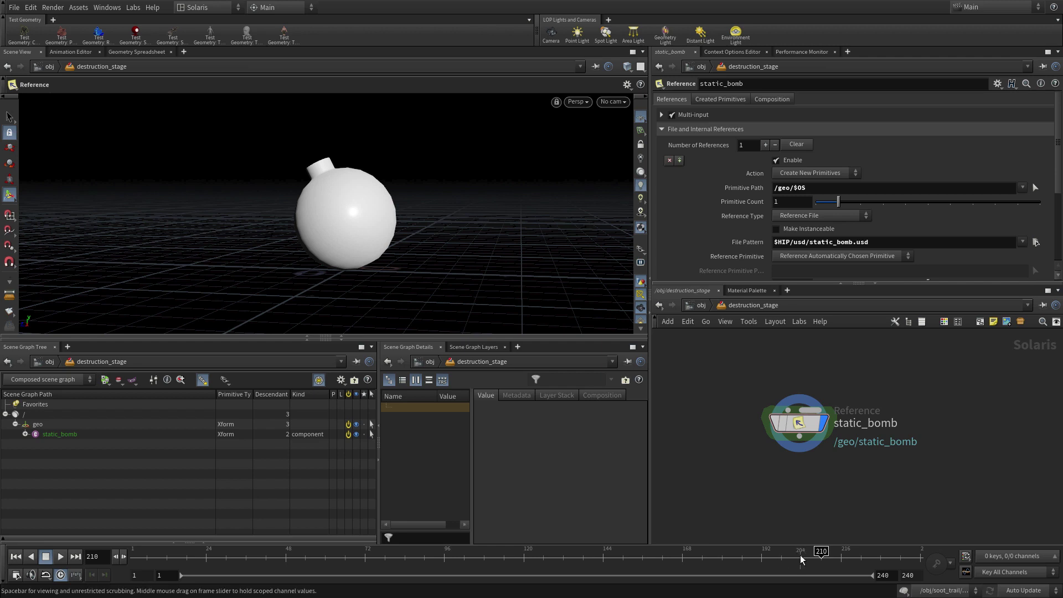
scroll(866, 490, "down", 2)
left_click_drag(856, 490, 724, 434)
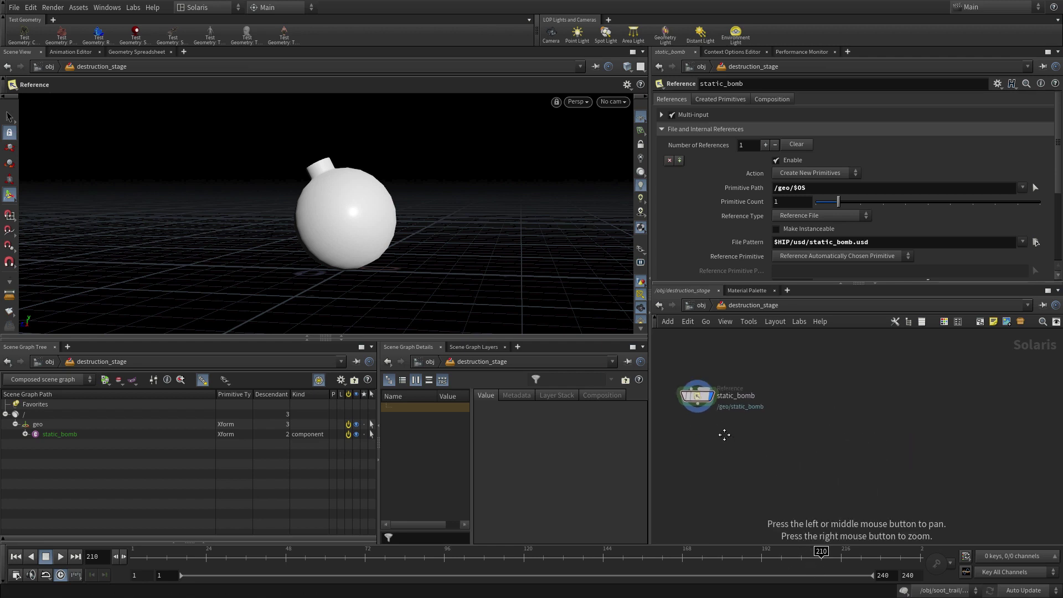
mouse_move(699, 400)
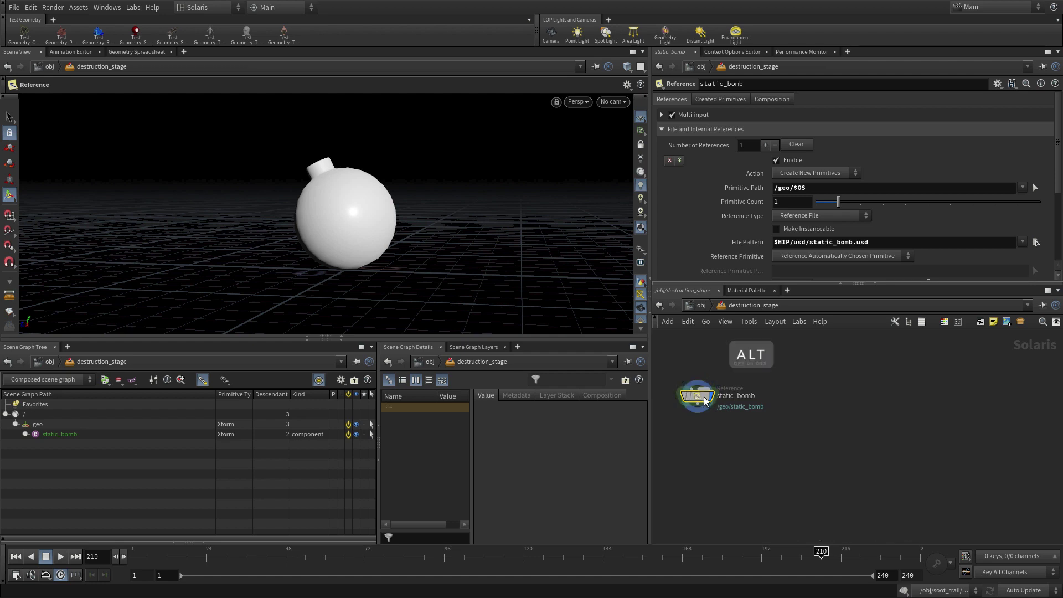
left_click_drag(699, 400, 1055, 400, "alt")
Rename the first copied reference node exploding_bomb
double_click(823, 395)
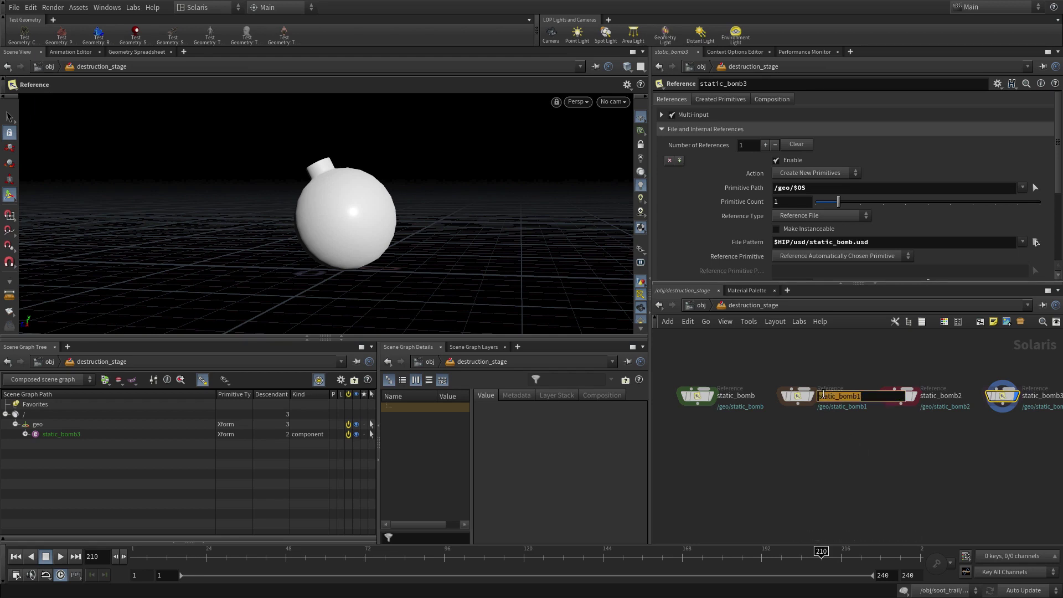
type("exploding_bomb")
key("Return")
Rename the two remaining copied reference nodes ground and fuse
double_click(942, 396)
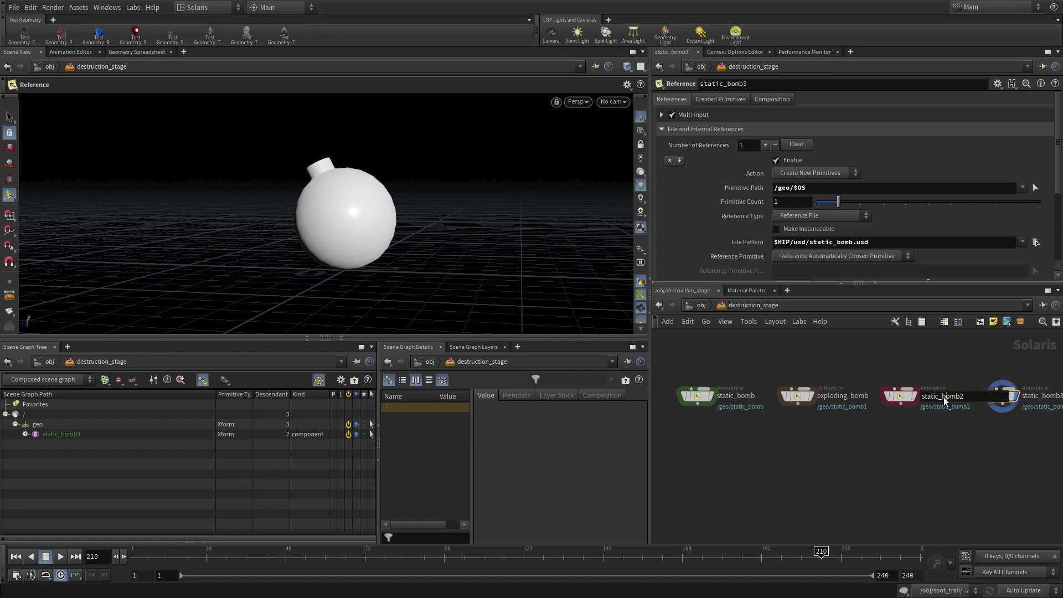
type("ground")
key("Return")
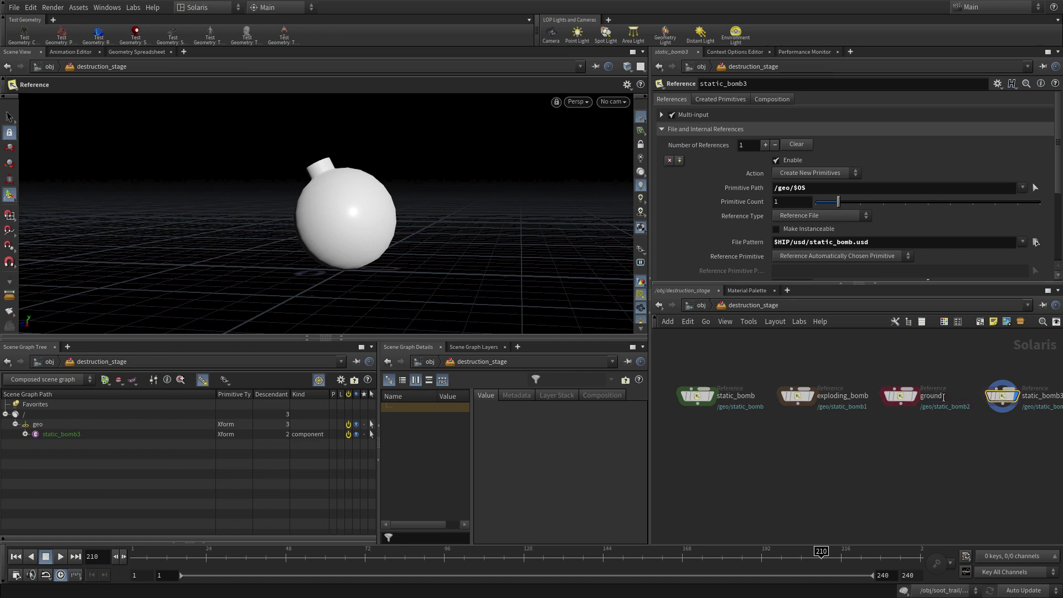
double_click(1043, 397)
type("fuse")
key("Return")
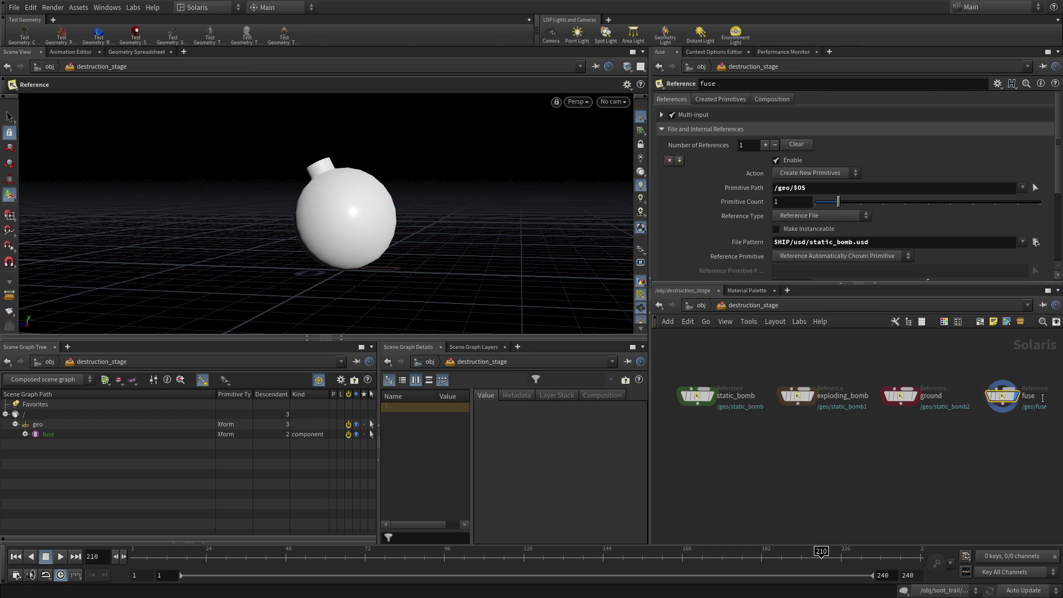
Add a Merge node below the row of reference nodes
key("Tab")
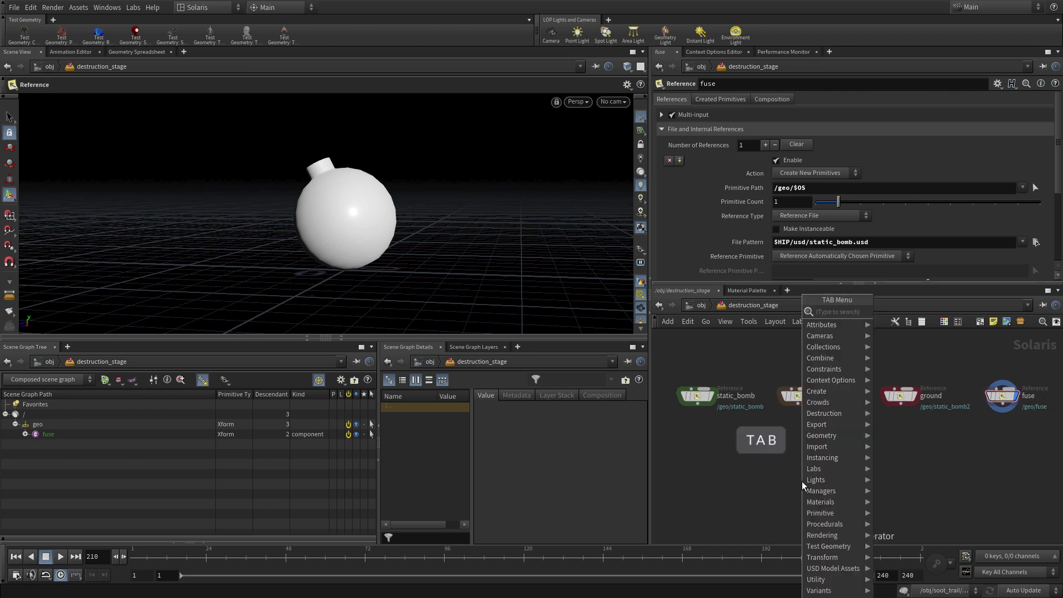
type("merge")
key("Return")
left_click(802, 481)
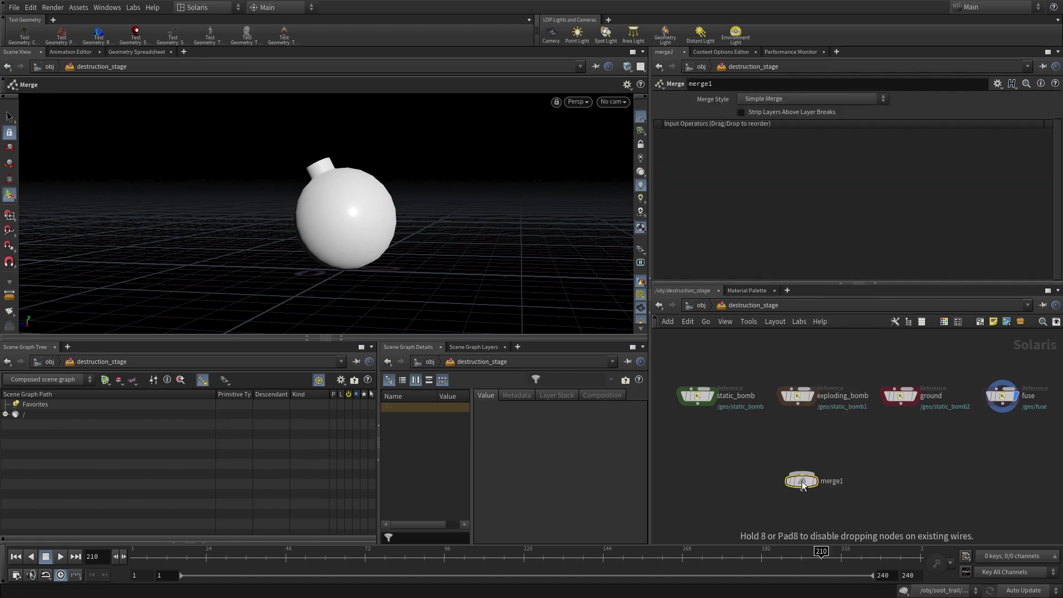
Wire all four reference nodes into the Merge node and display its result
left_click_drag(684, 358, 1059, 442)
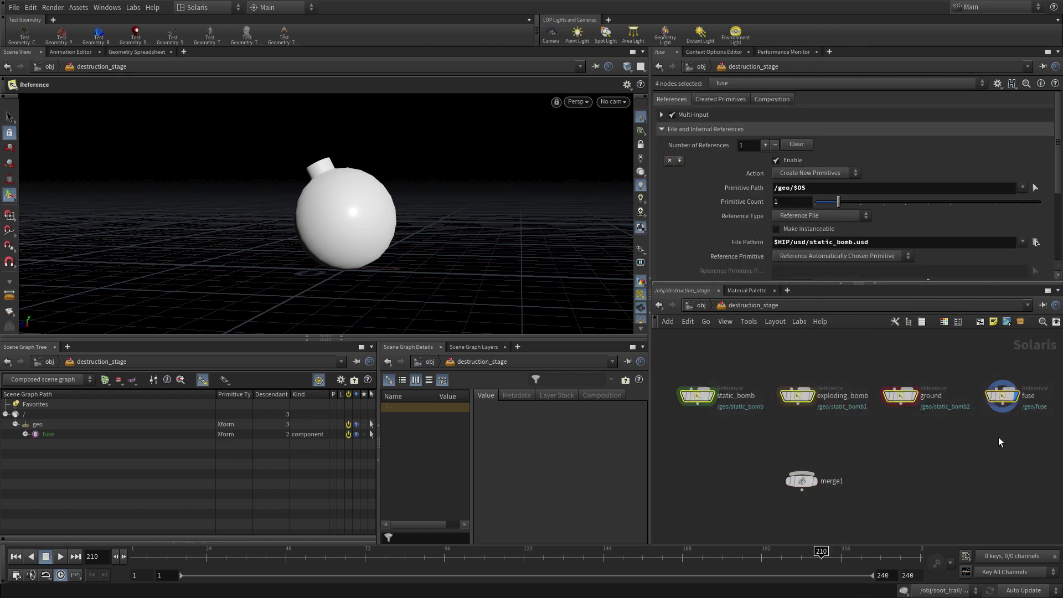
left_click(698, 407)
left_click(802, 469)
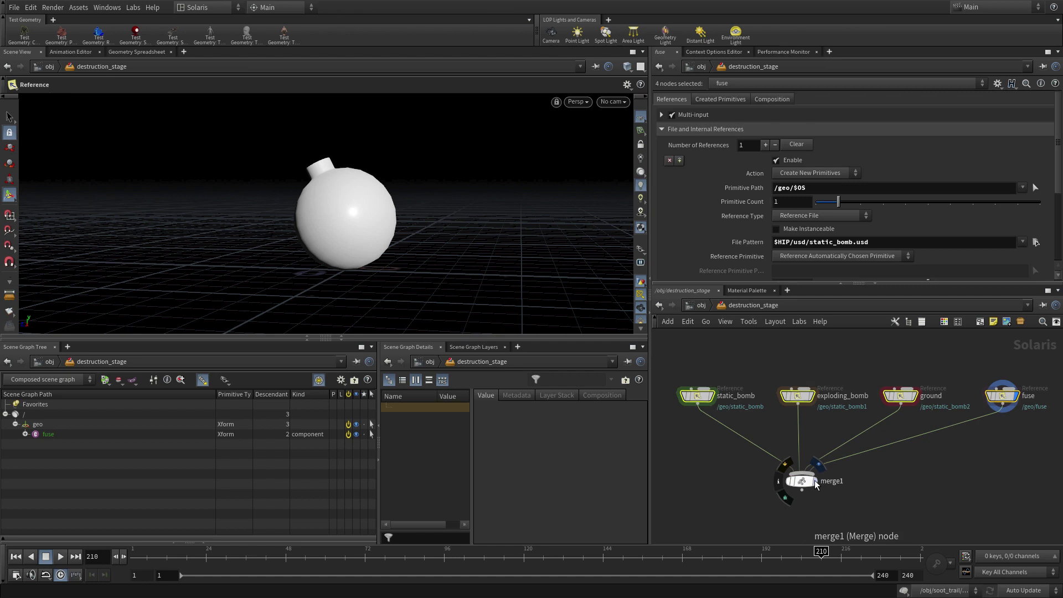
left_click(802, 480)
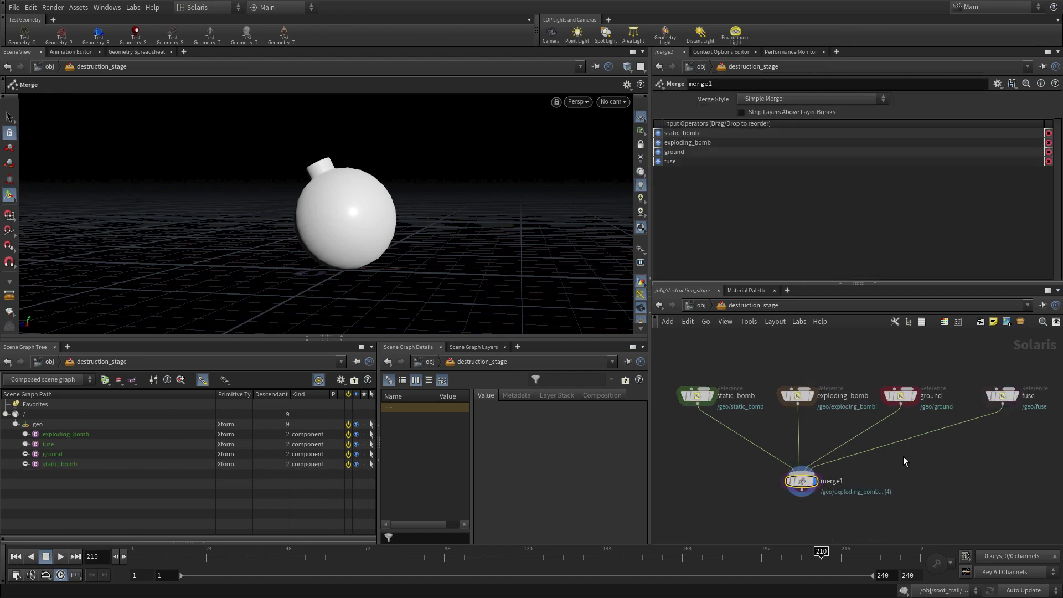
Set the exploding_bomb reference's file pattern to exploding_bomb.usd
left_click(798, 397)
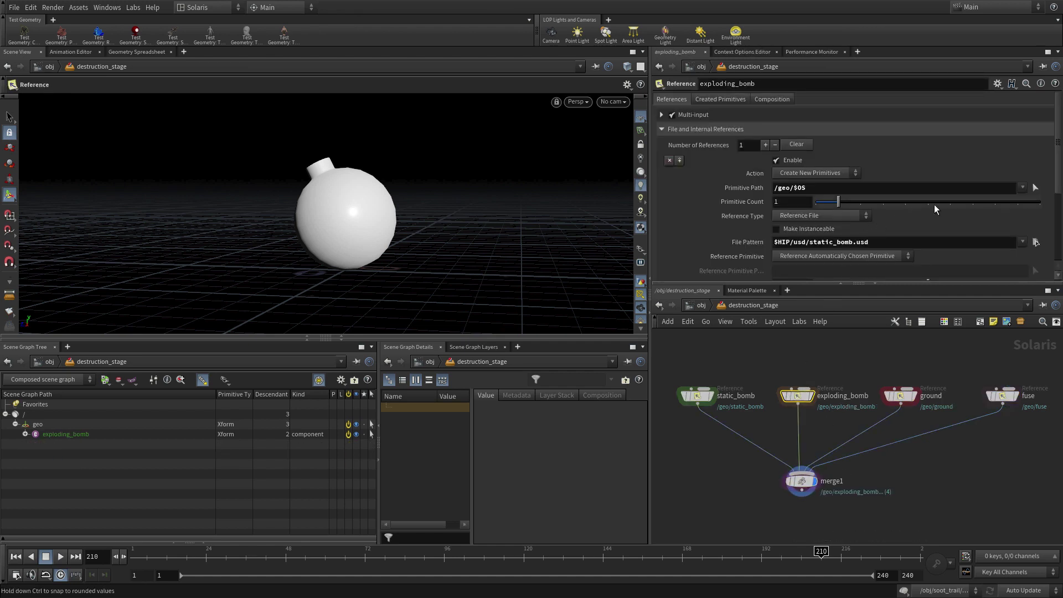
left_click(1036, 242)
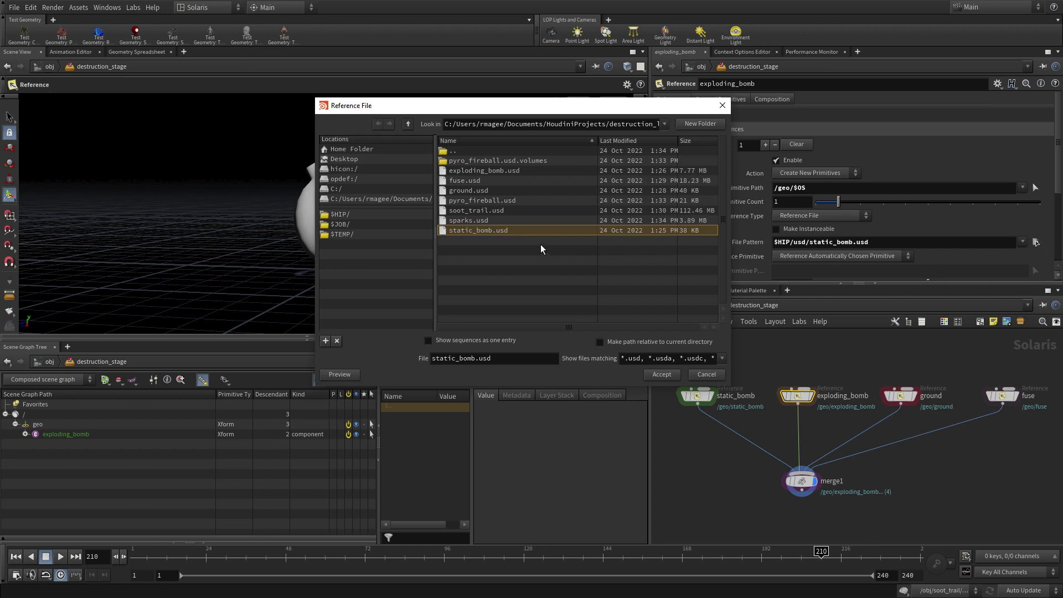
left_click(493, 171)
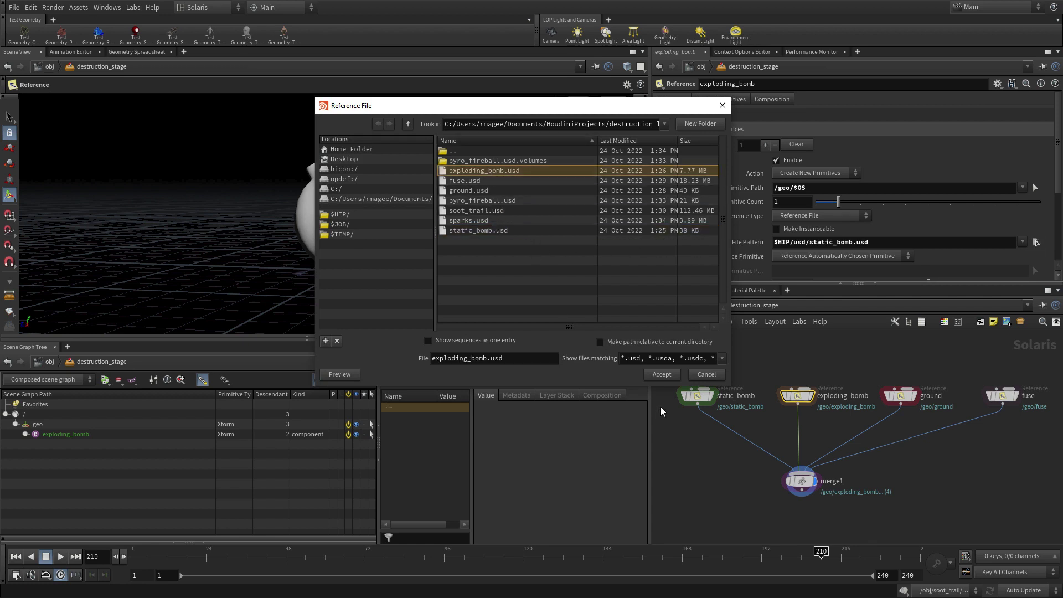
left_click(662, 375)
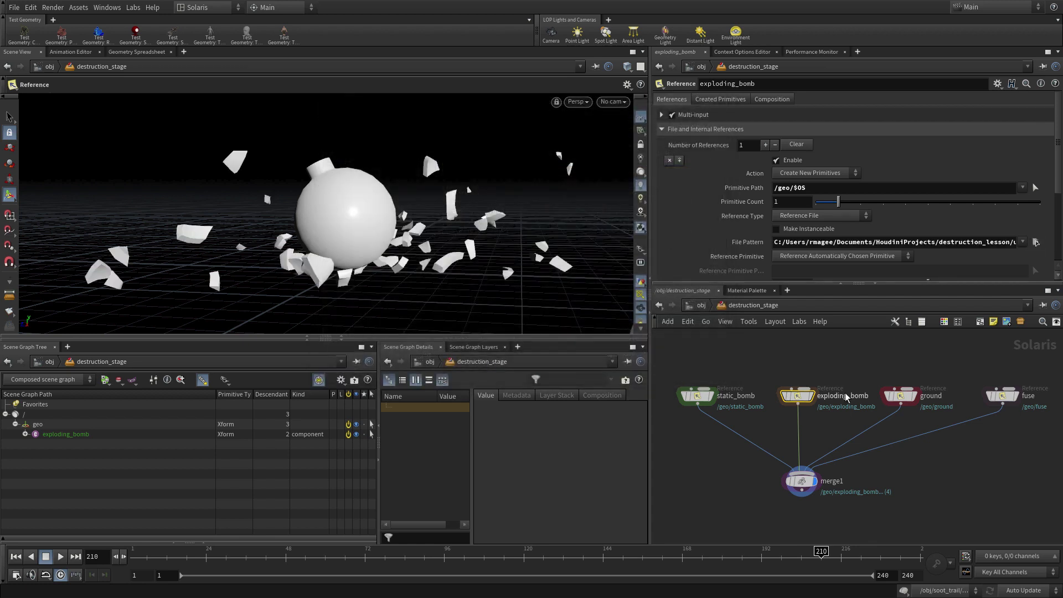
Point the ground reference node at the file ground.usd
left_click(900, 397)
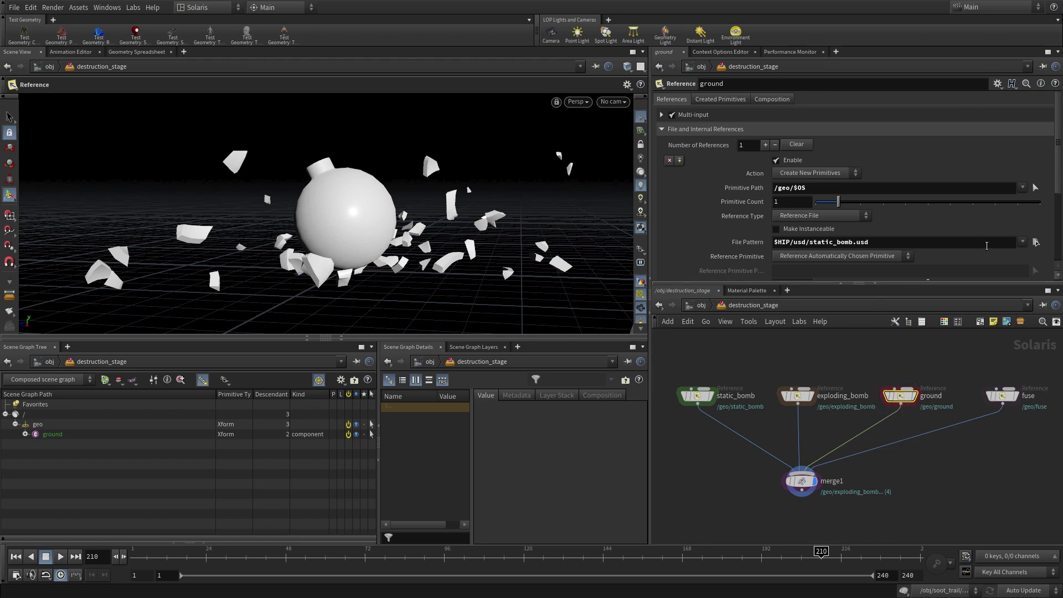
left_click(1036, 242)
left_click(515, 190)
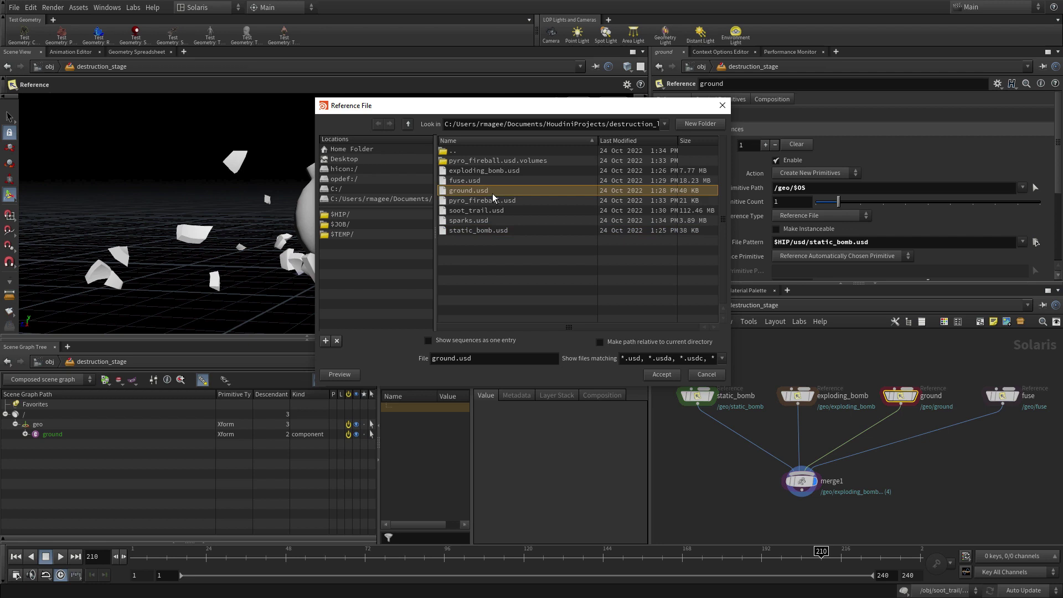
left_click(660, 375)
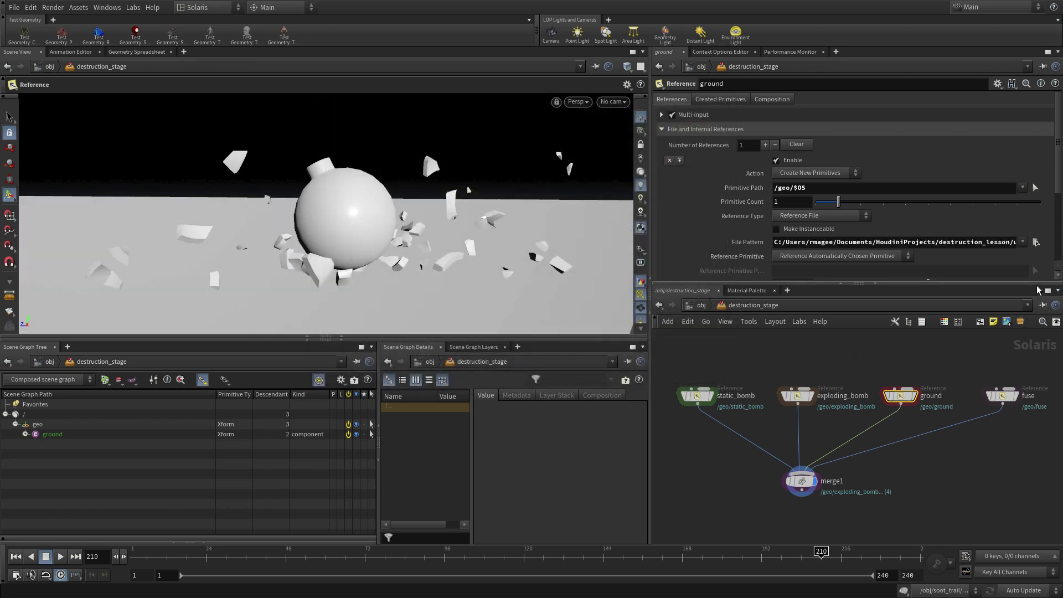
Point the fuse reference node at fuse.usd and return the timeline to frame 1
left_click(1006, 397)
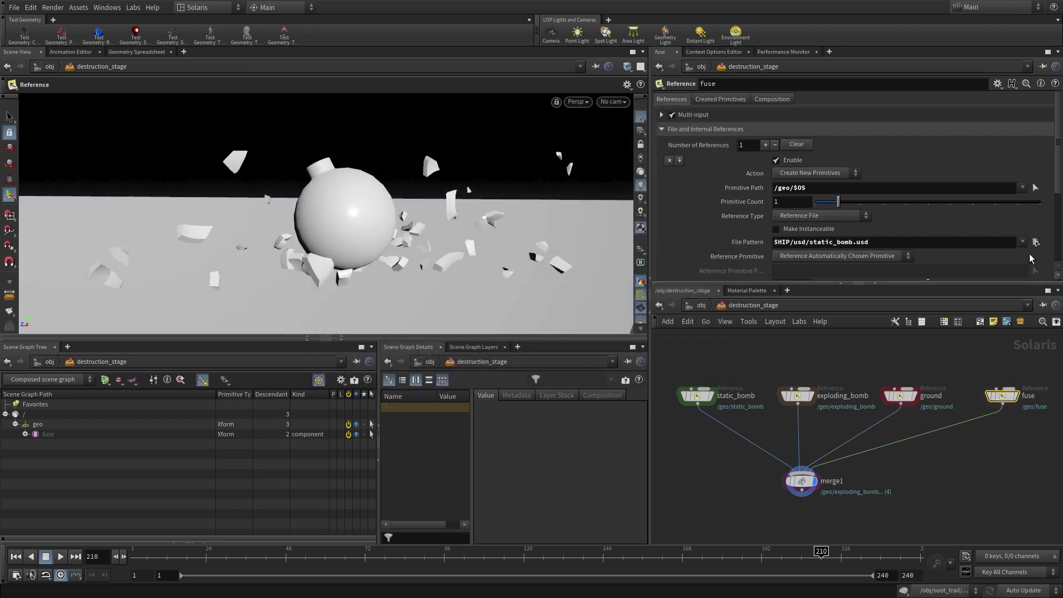
left_click(1035, 242)
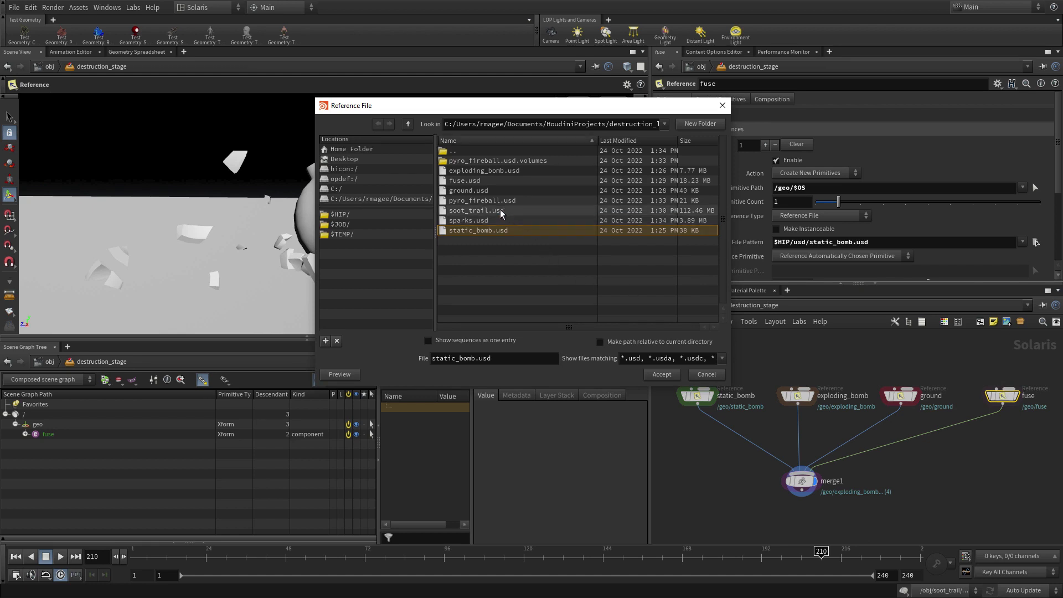
left_click(467, 181)
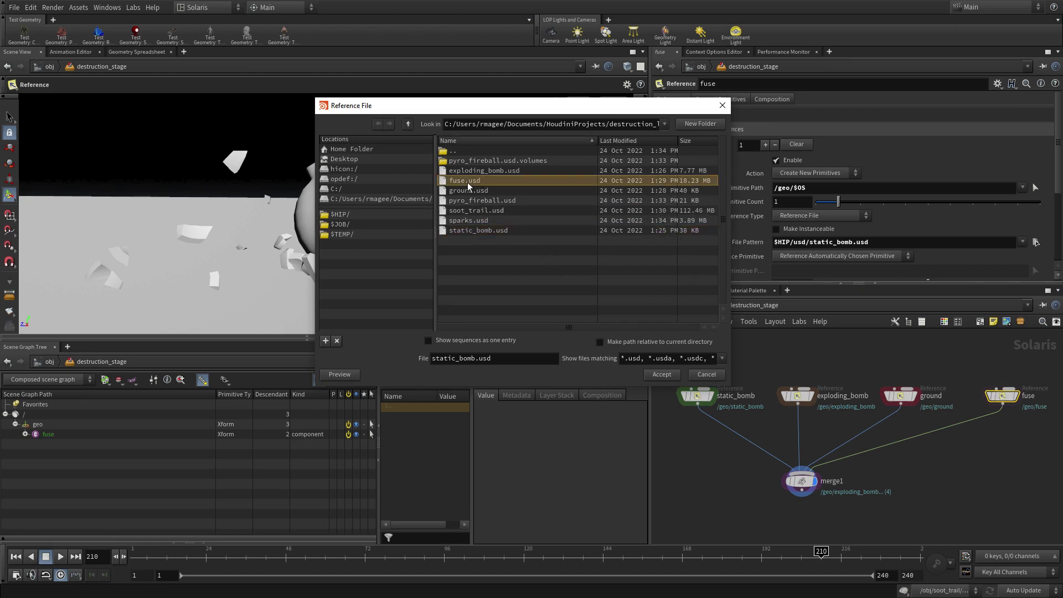
left_click(663, 375)
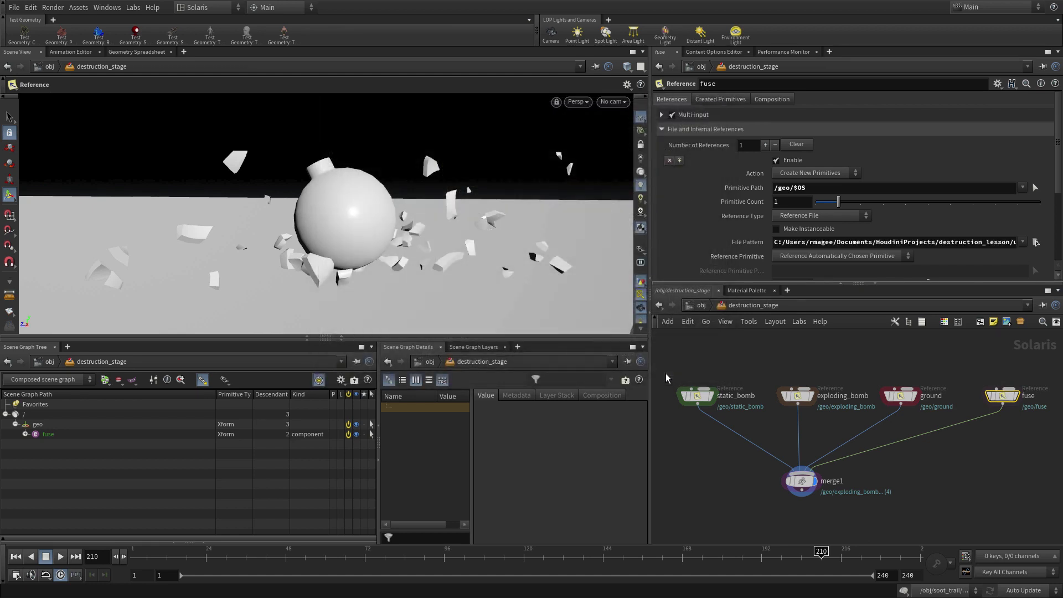
left_click_drag(252, 554, 137, 553)
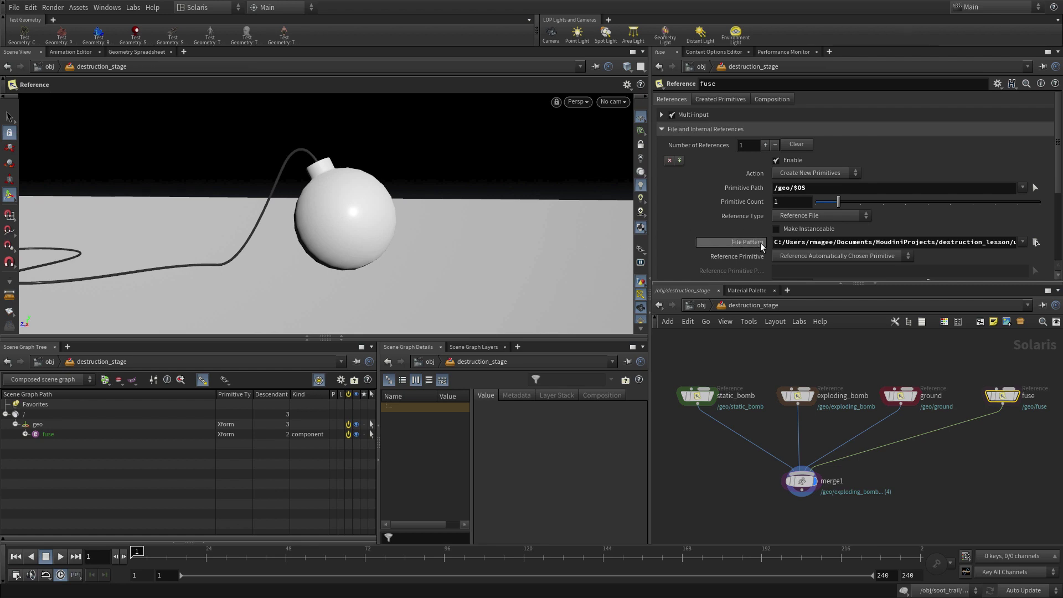
Insert a Prune node between static_bomb and merge1, placed directly below static_bomb
key("Tab")
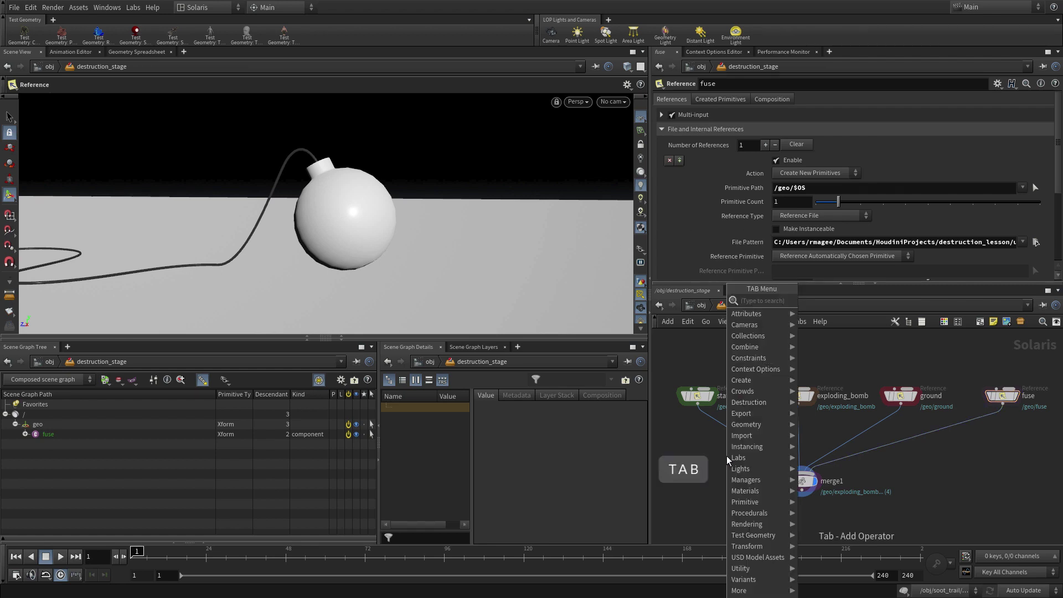
type("prune")
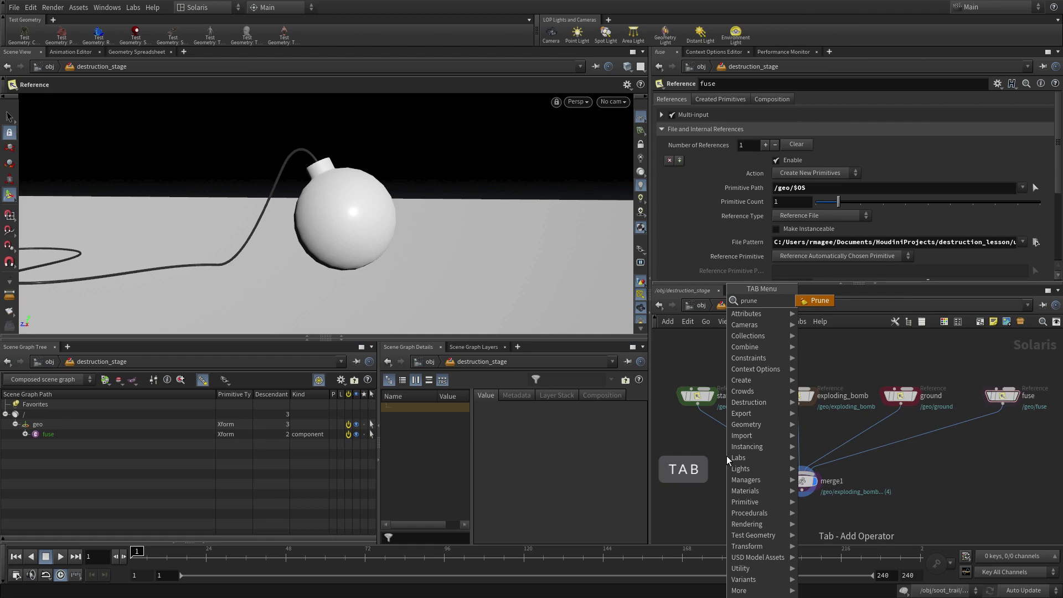
key("Return")
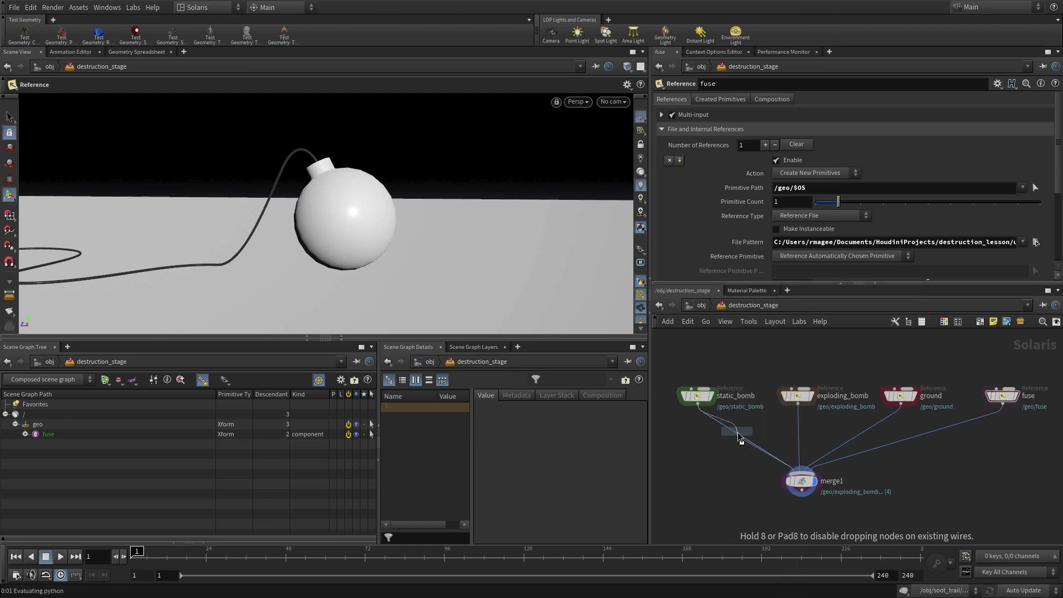
left_click(741, 440)
left_click_drag(739, 437, 698, 442)
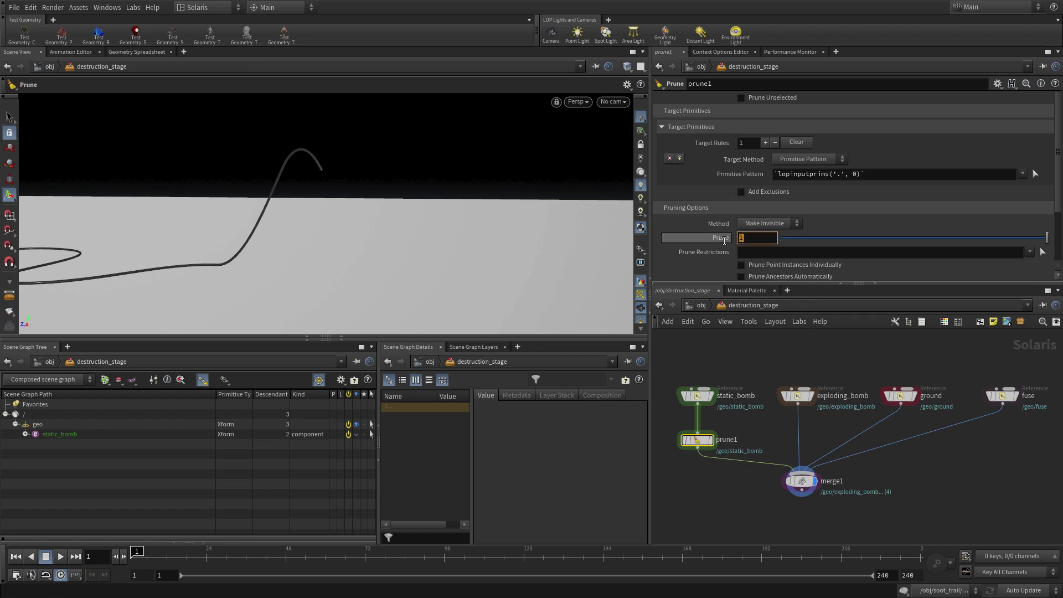
Set the Prune value of prune1 to the expression $F<200 and scrub the timeline to check the bomb's visibility
type("$F<")
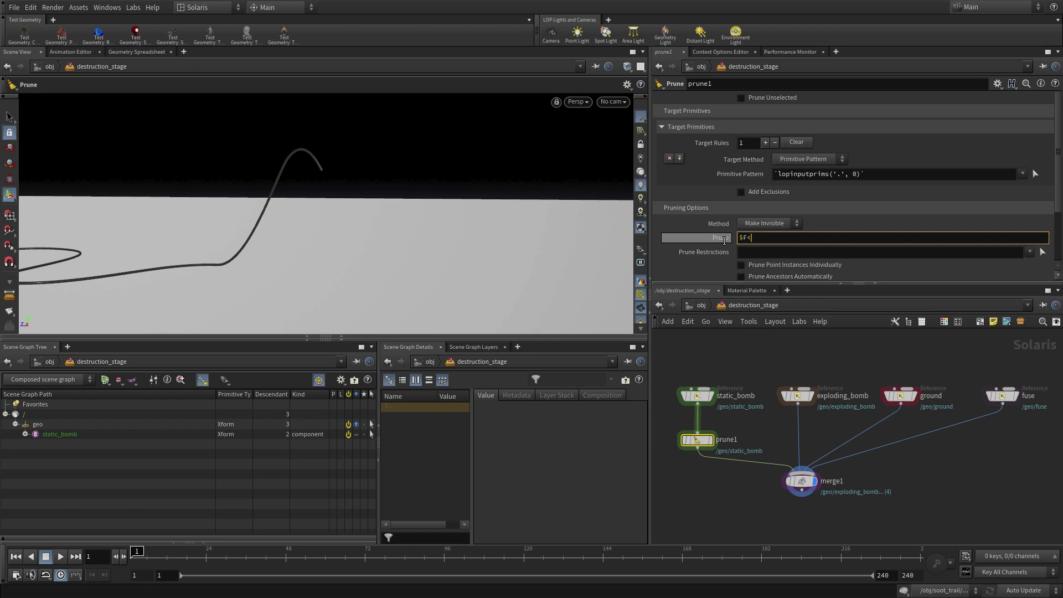
type("200")
key("Return")
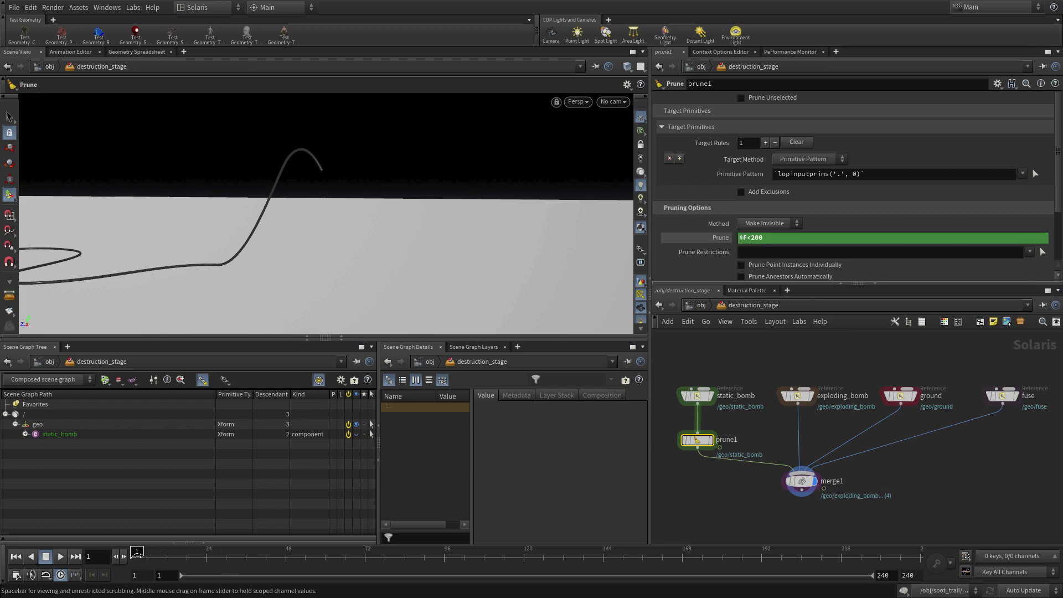
left_click_drag(138, 556, 710, 550)
Change prune1's Prune expression to $F>200, scrub through the explosion to check it, and go back to frame 1
key("BackSpace")
type(">")
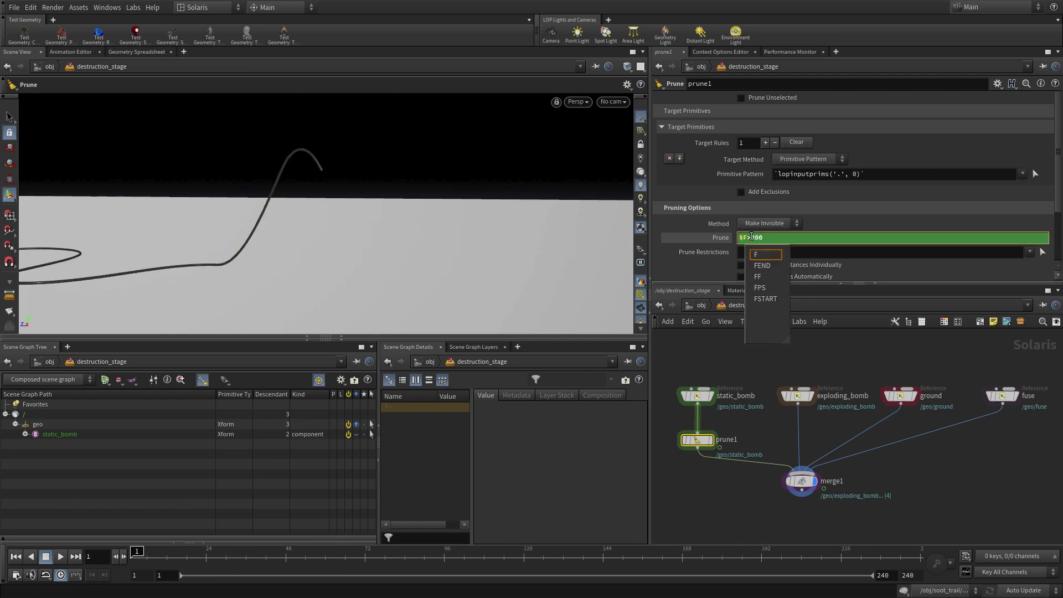
key("Return")
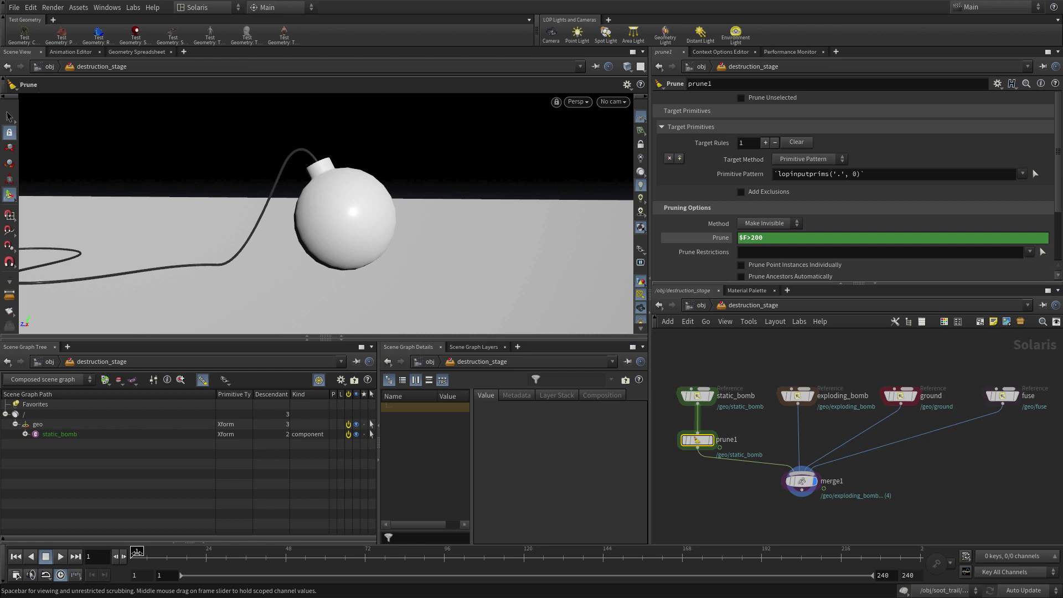
left_click_drag(137, 552, 909, 541)
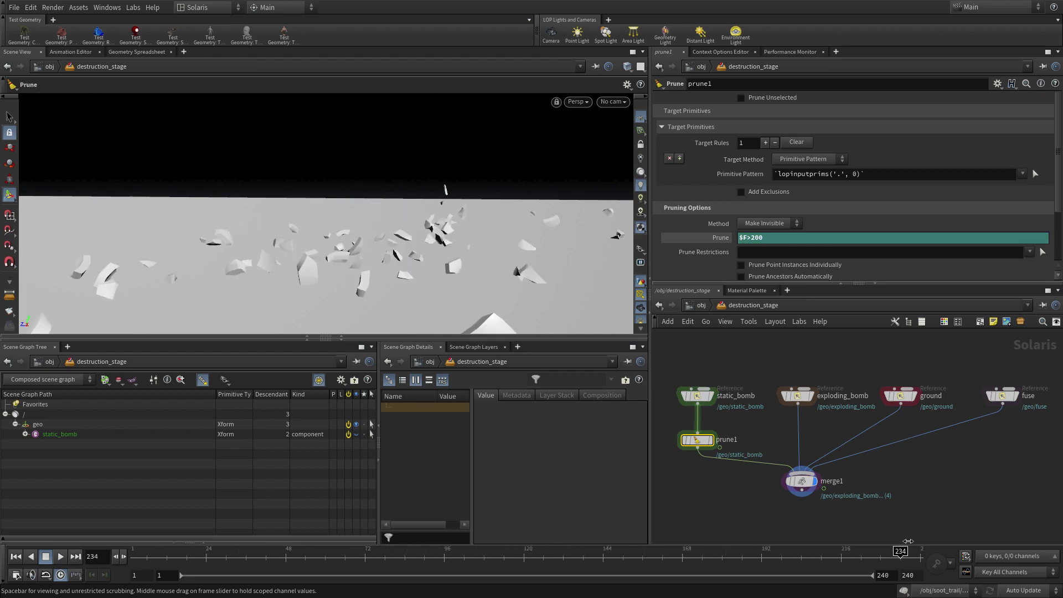
key("ctrl+Left")
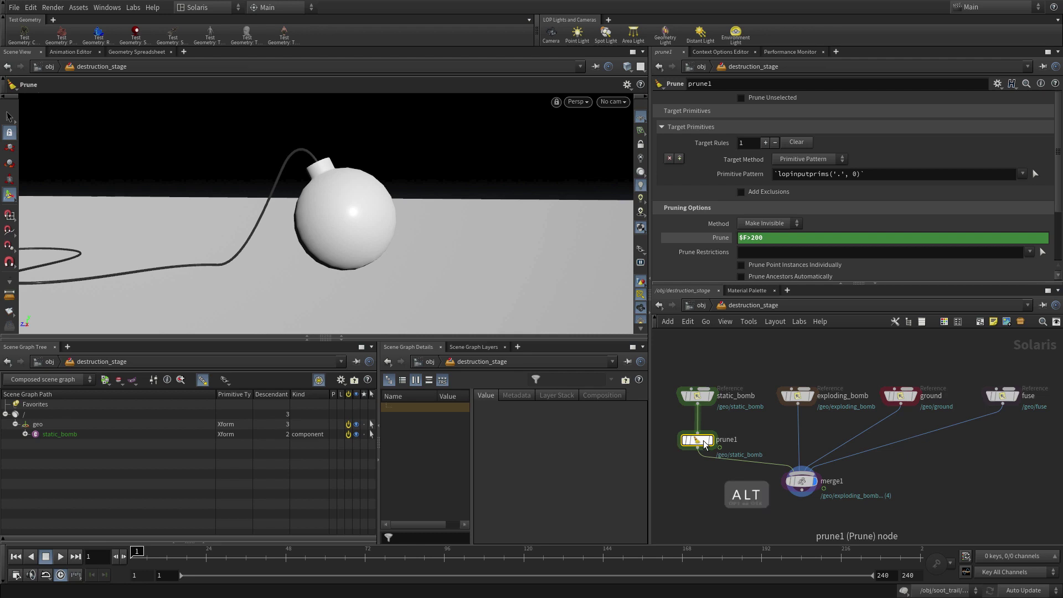
Copy prune1 onto the wire between exploding_bomb and merge1 and set the copy's Prune expression to $F<199
left_click_drag(704, 445, 800, 438, "alt")
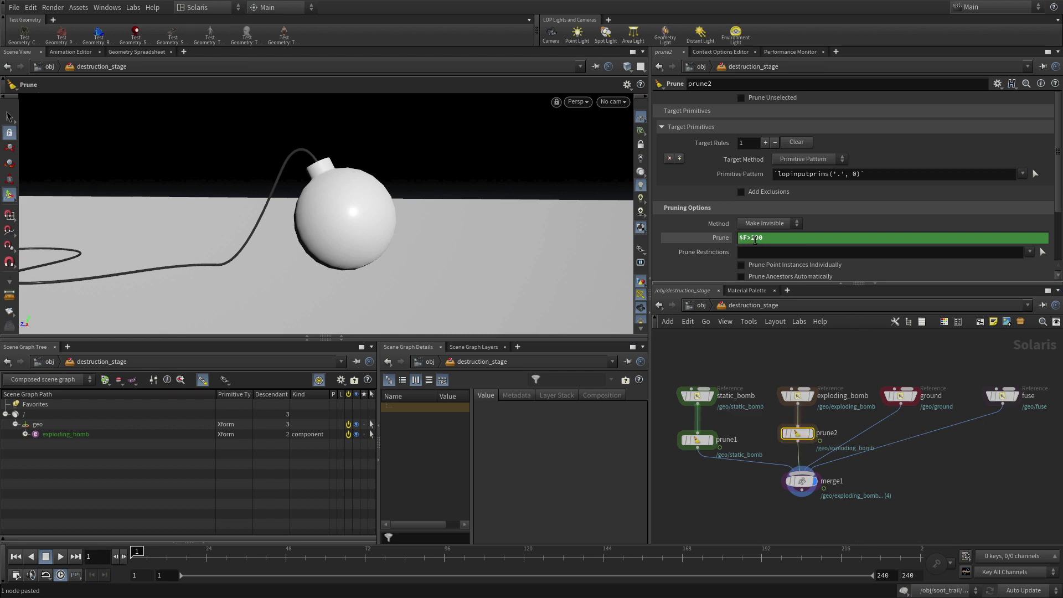
left_click_drag(747, 237, 784, 238)
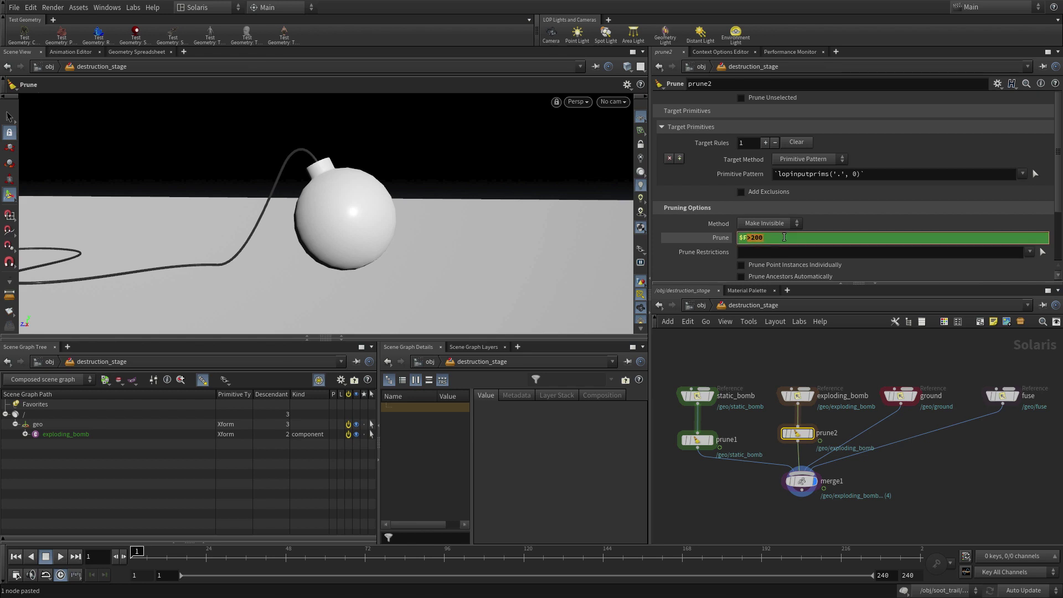
type("<199")
key("Return")
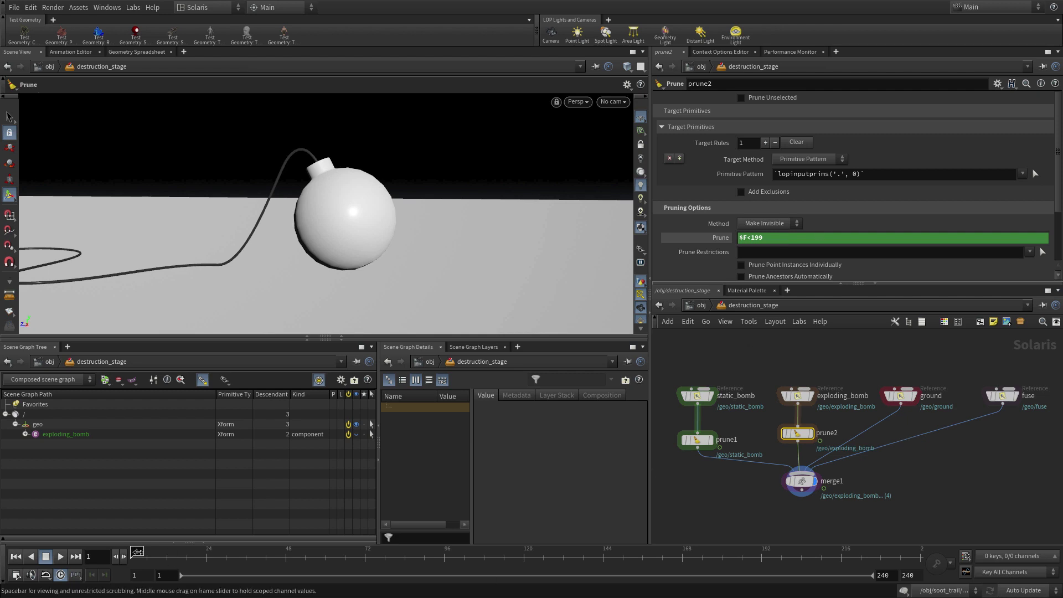
Scrub the timeline to check both prunes and line up prune1 level with prune2 in the network
mouse_move(137, 552)
left_mouse_down()
mouse_move(919, 554)
mouse_move(133, 554)
left_mouse_up()
left_click_drag(699, 441, 701, 433)
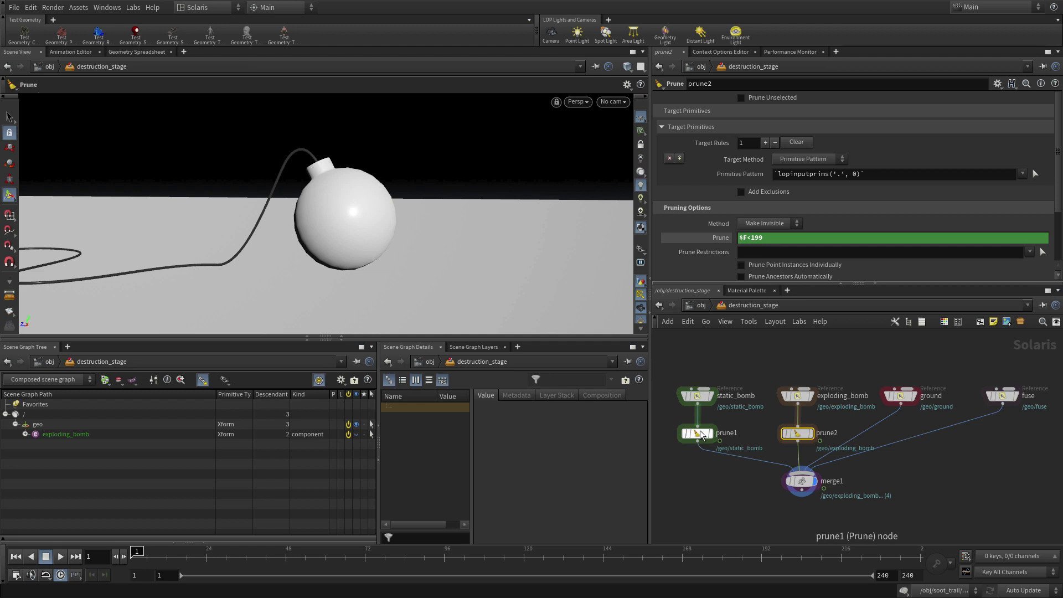
scroll(886, 471, "down", 4)
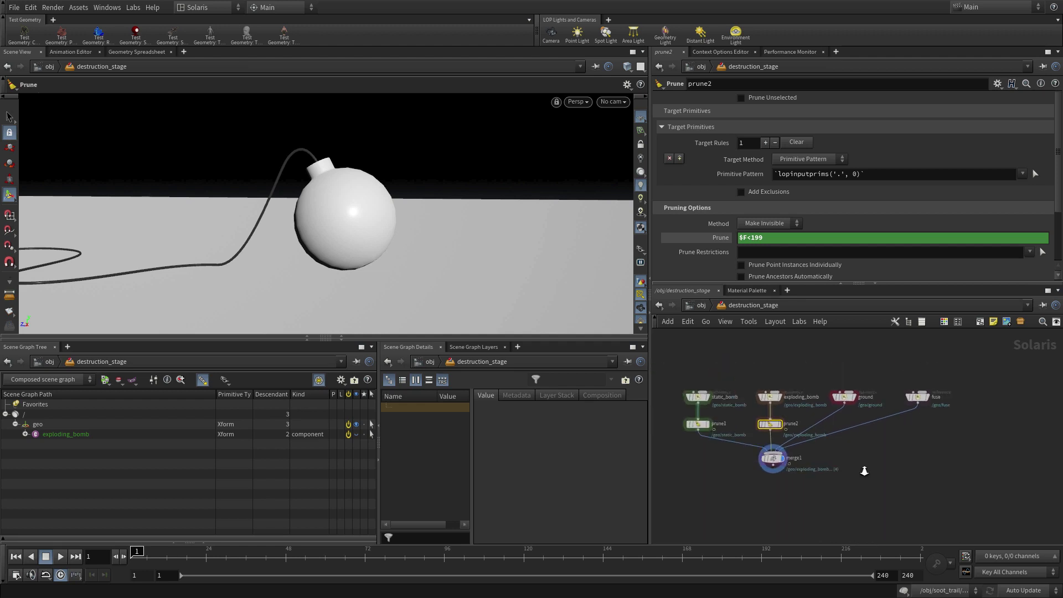
Add a Scene Import (Cameras) node beside the fuse node and wire it into merge1
key("Tab")
type("scene")
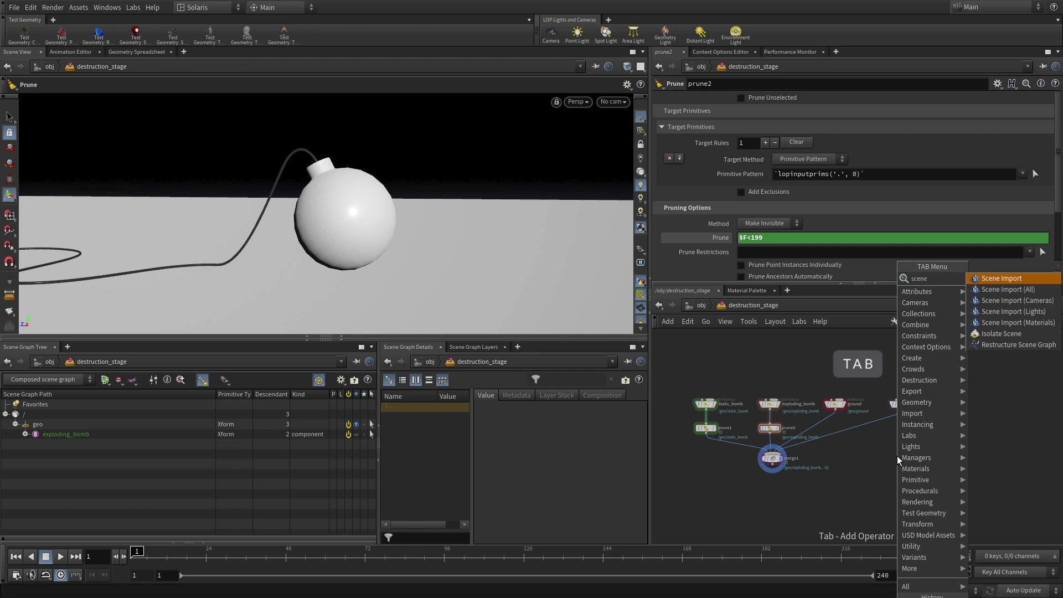
left_click(1036, 303)
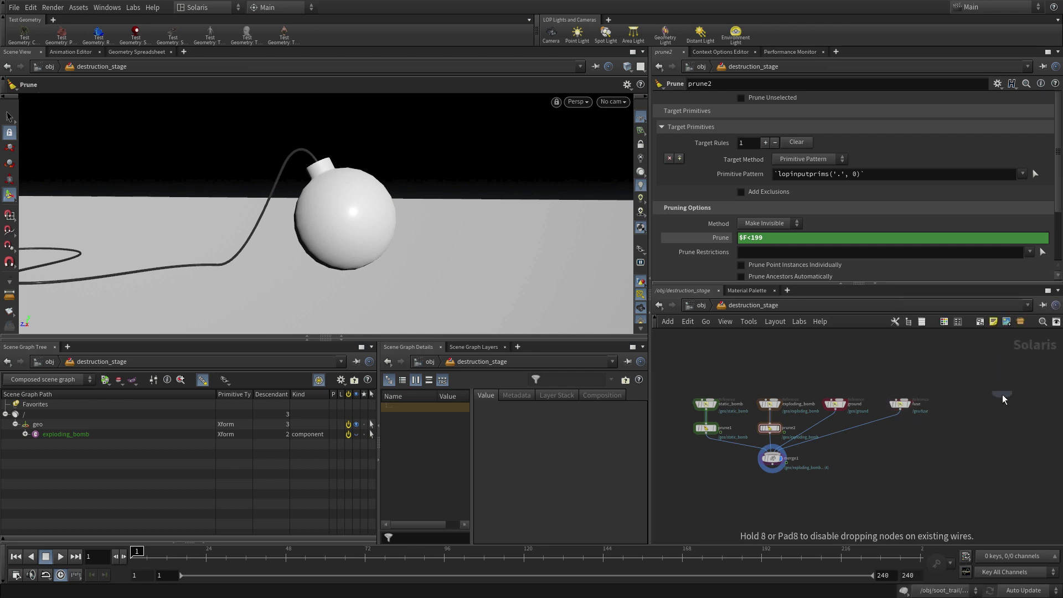
left_click(971, 421)
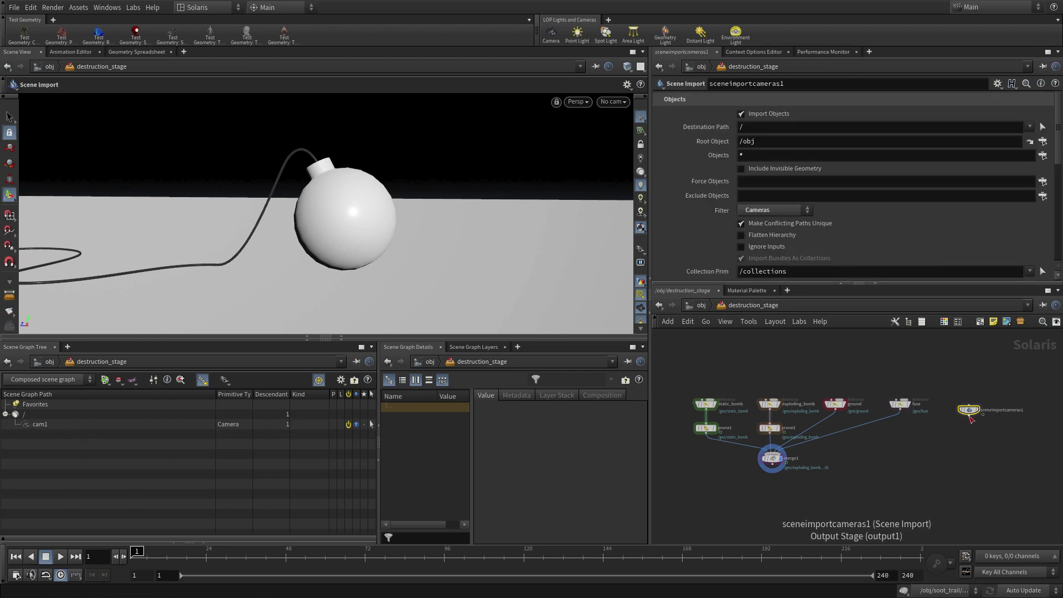
left_click(969, 417)
left_click(791, 457)
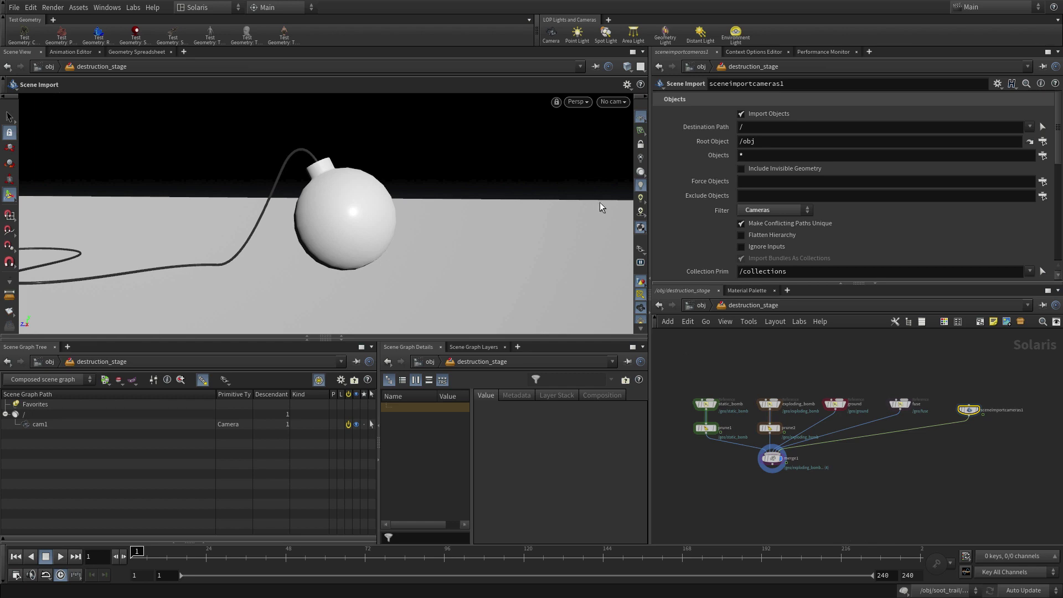
Look through /cam1 in the viewport and scrub the timeline to check the shot, ending on frame 1
left_click(609, 102)
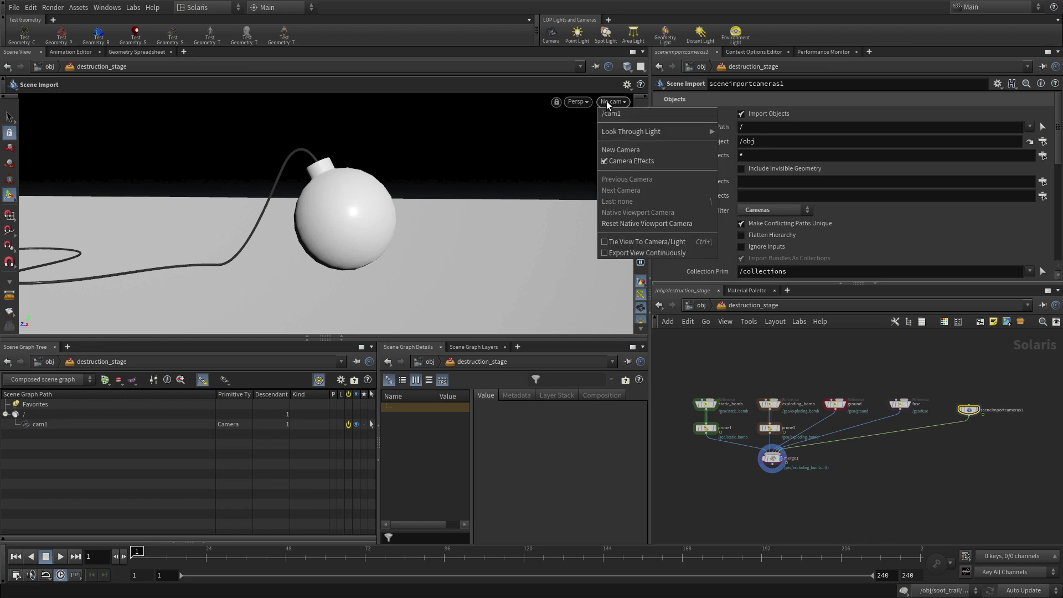
left_click(609, 114)
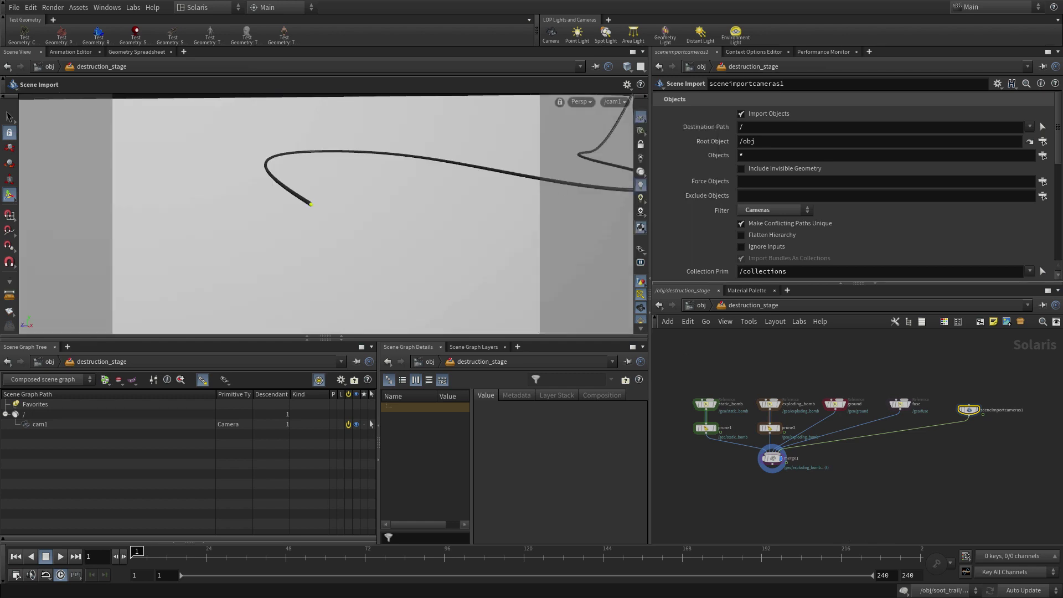
left_click_drag(141, 552, 71, 547)
Add a Reference node beside sceneimportcameras1 in the network
middle_click_drag(982, 443, 882, 435)
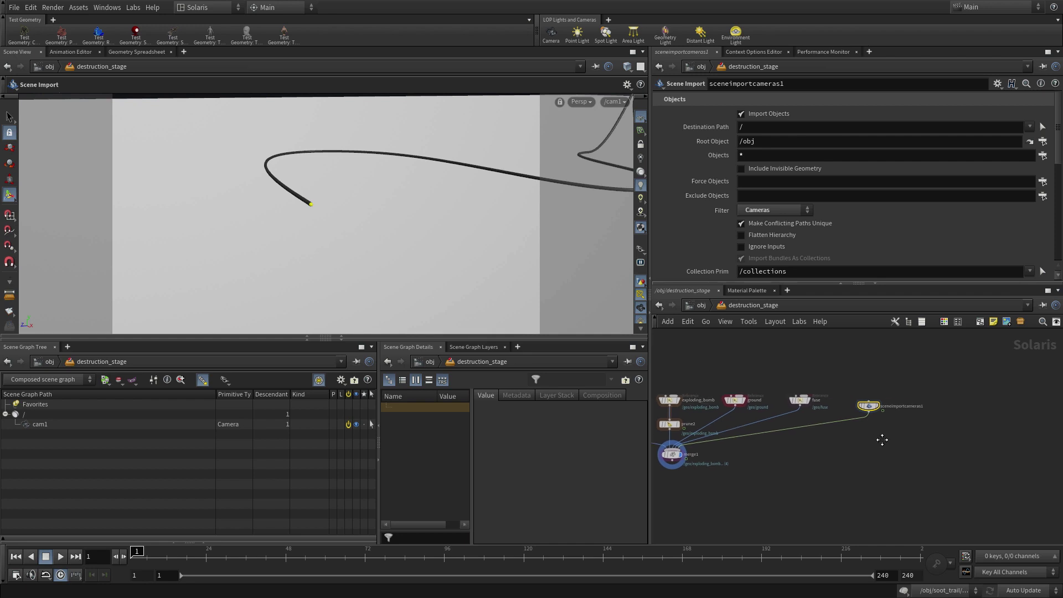
key("Tab")
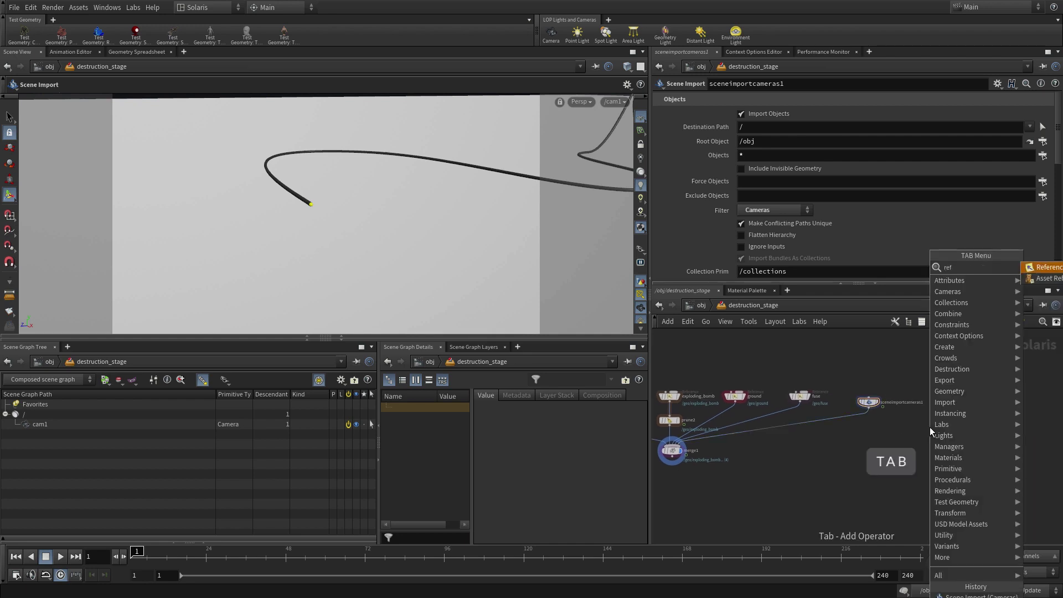
left_click(929, 428)
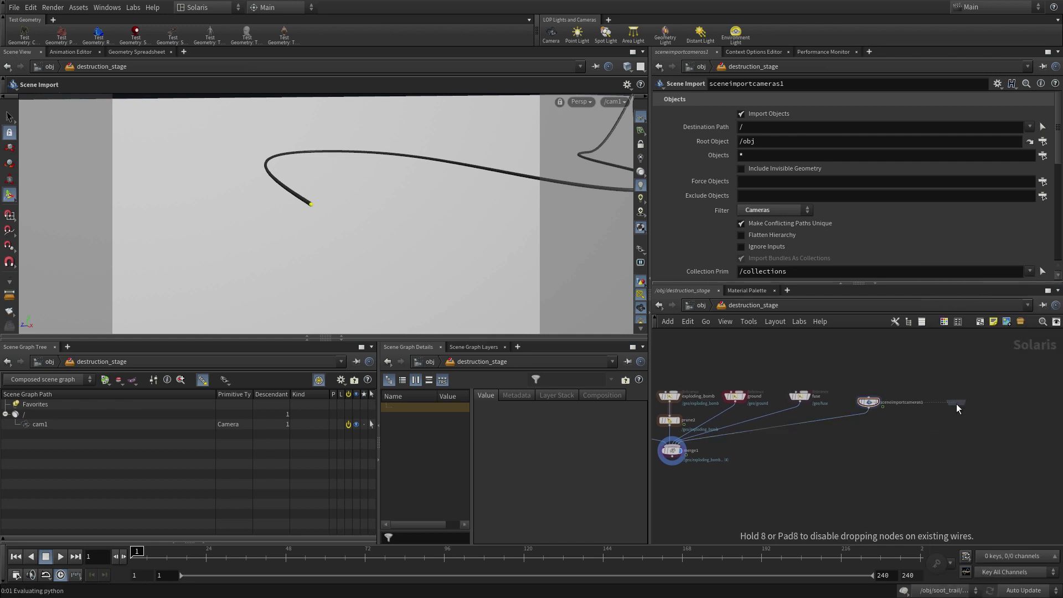
left_click(956, 408)
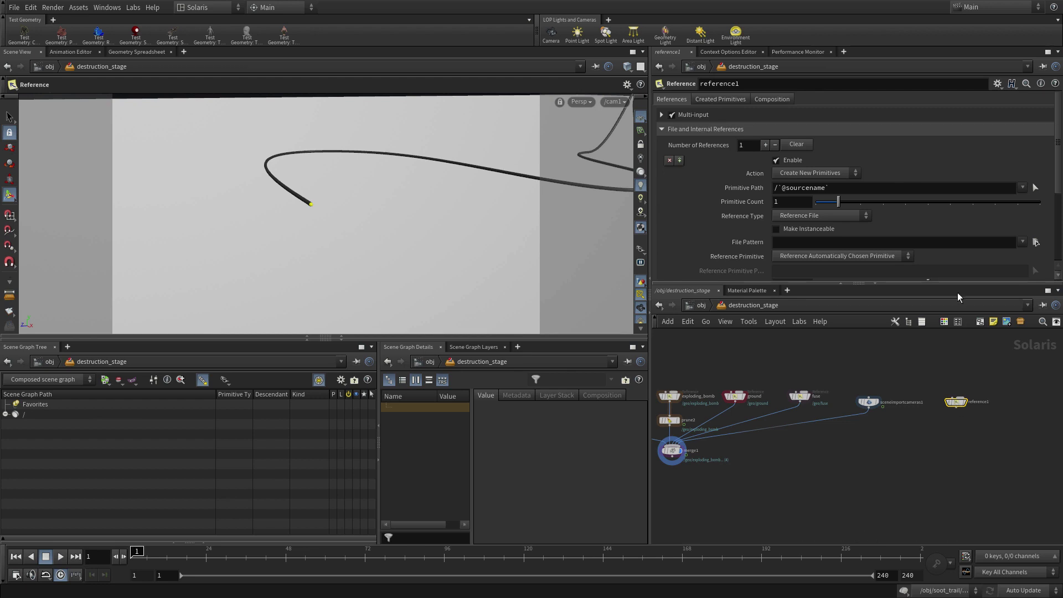
Load sparks.usd as the new Reference node's file and rename the node sparks
left_click(1036, 244)
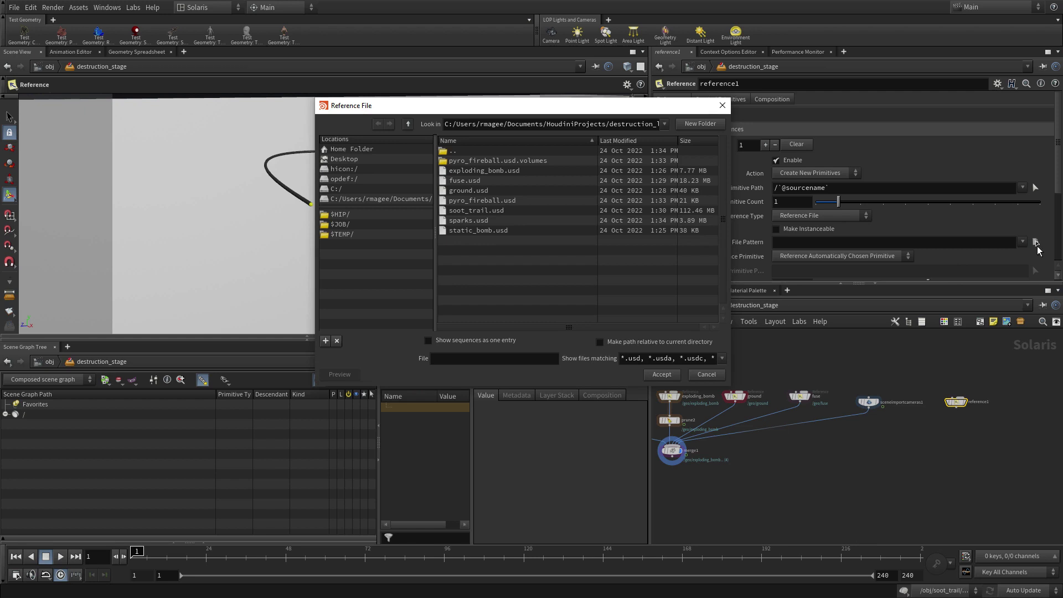
left_click(497, 221)
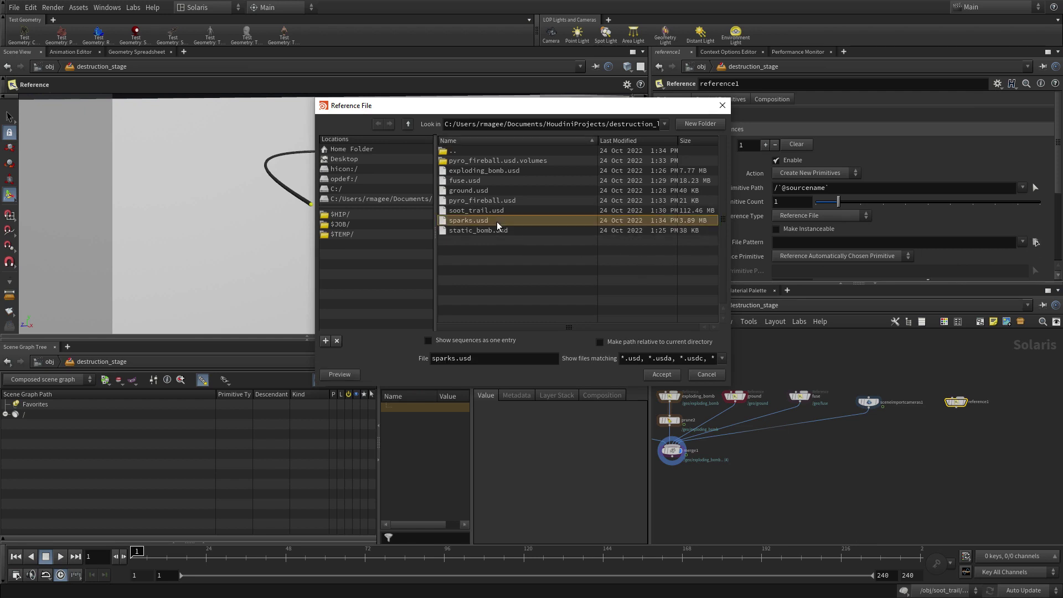
left_click(661, 375)
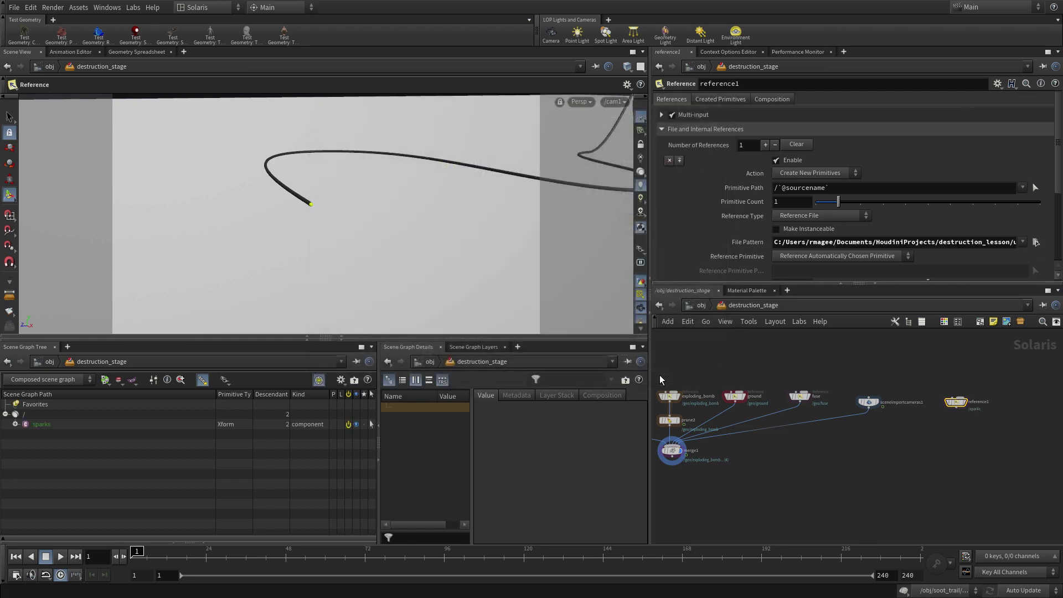
double_click(977, 402)
type("sparks")
key("Return")
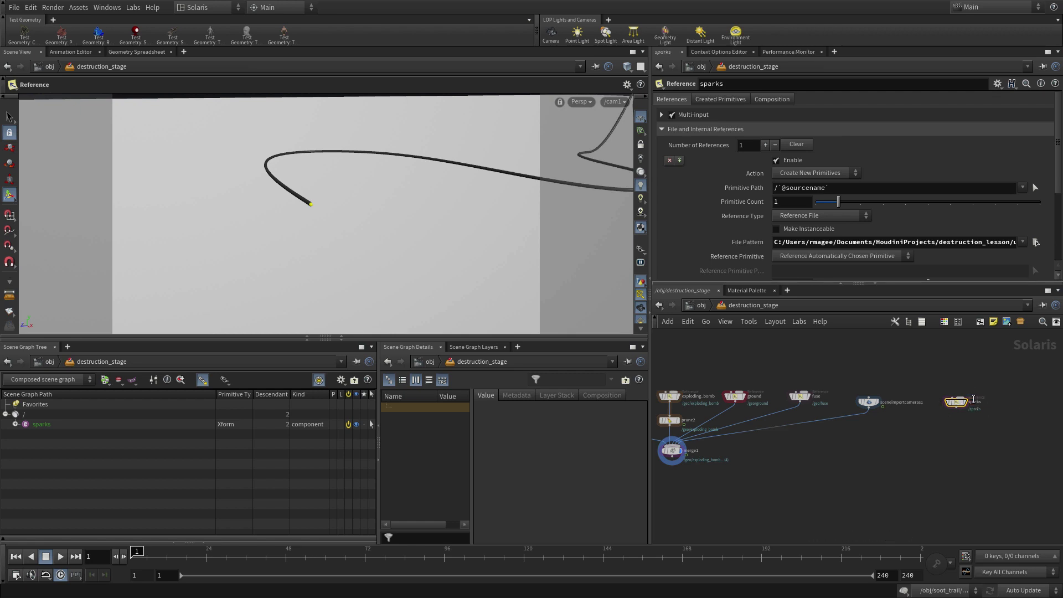
Duplicate the sparks Reference node beside the original and rename the copy soot
scroll(965, 435, "up", 4)
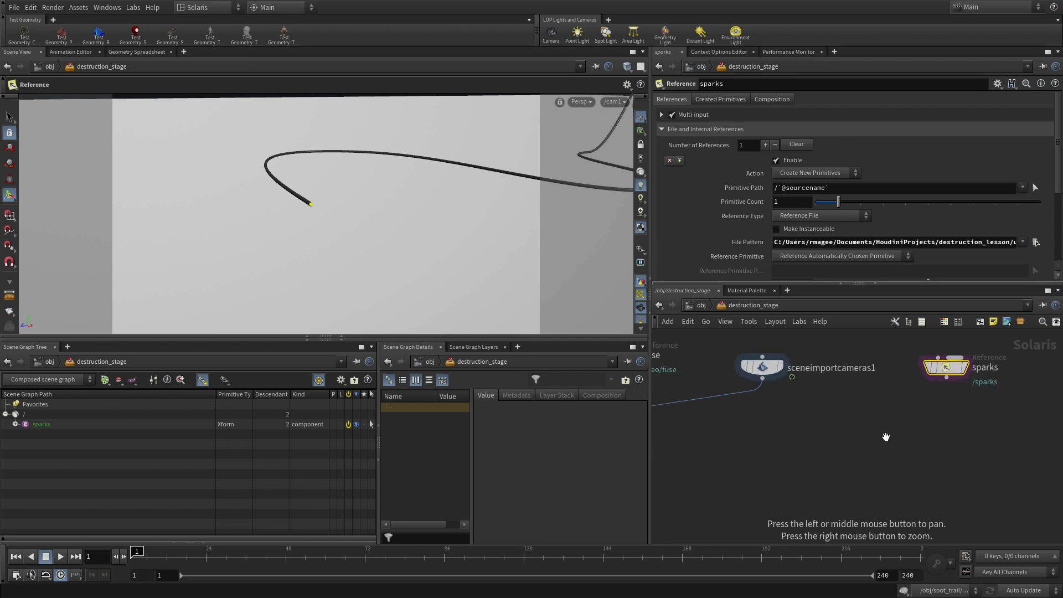
left_click_drag(886, 438, 818, 457)
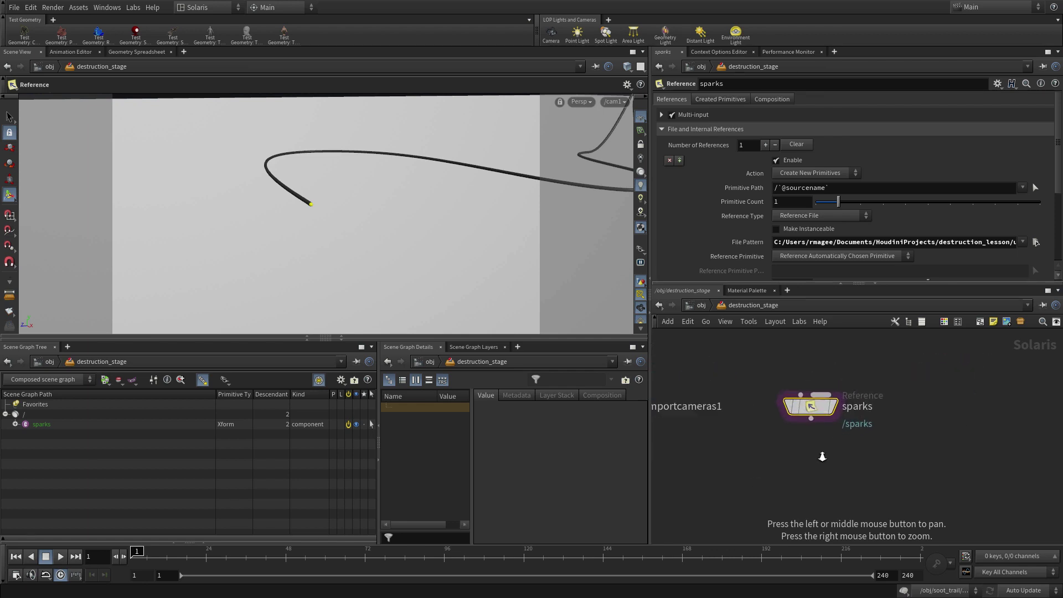
middle_click_drag(811, 461, 769, 441)
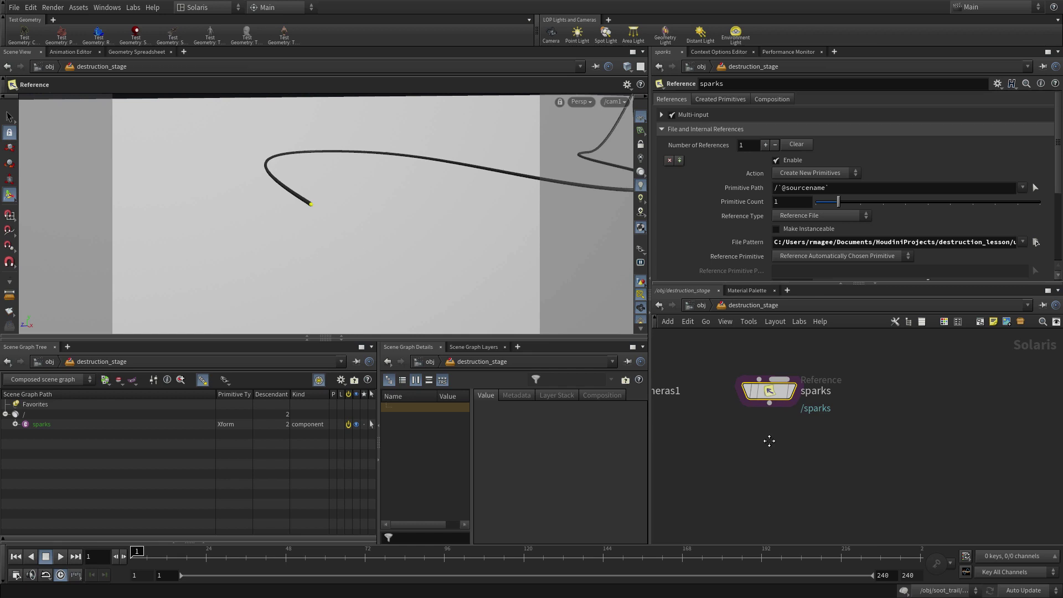
left_click_drag(771, 395, 877, 430, "alt")
left_click_drag(913, 397, 913, 397, "alt")
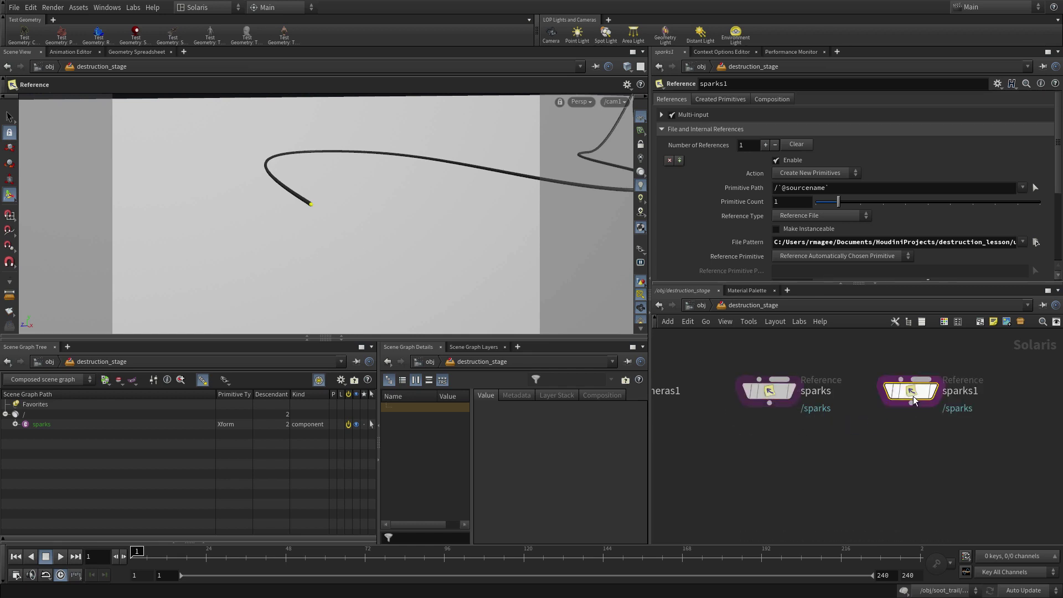
double_click(959, 391)
type("soot")
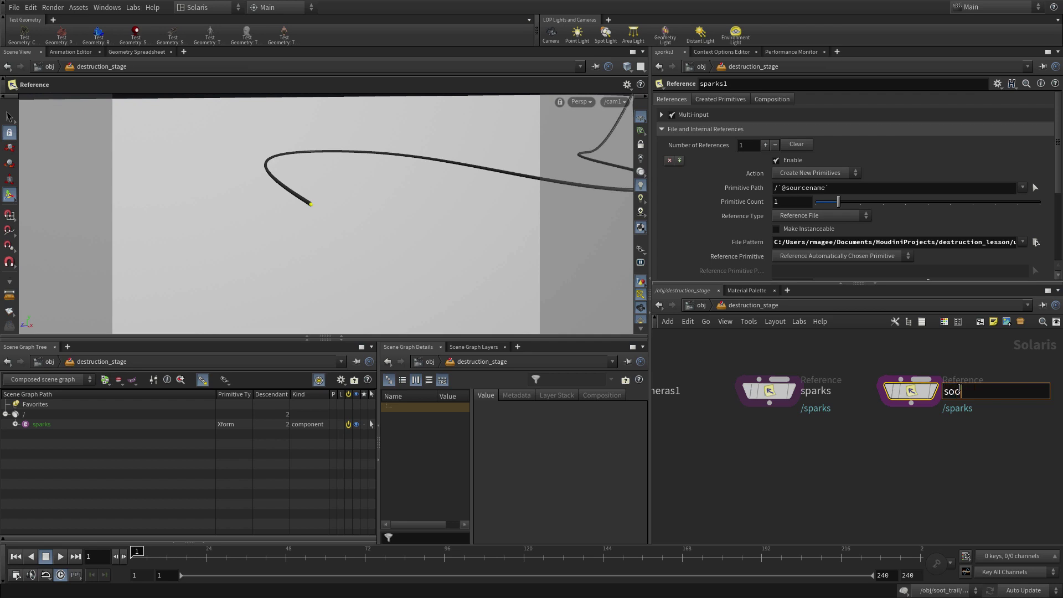
key("Return")
Set the soot node's File Pattern to $HIP/usd/soot_trail.usd
left_click(1035, 242)
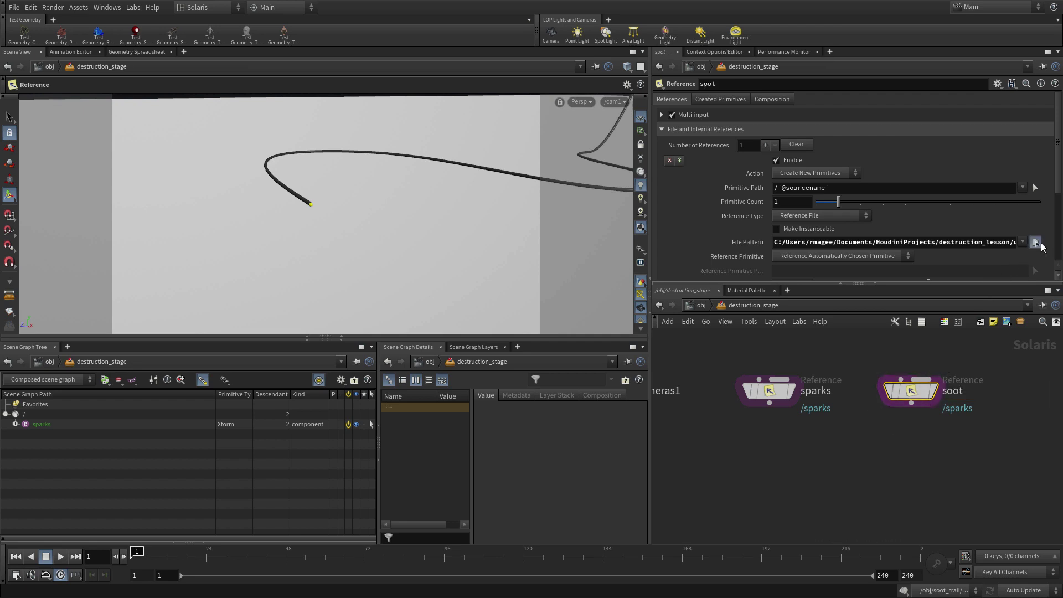
left_click(371, 216)
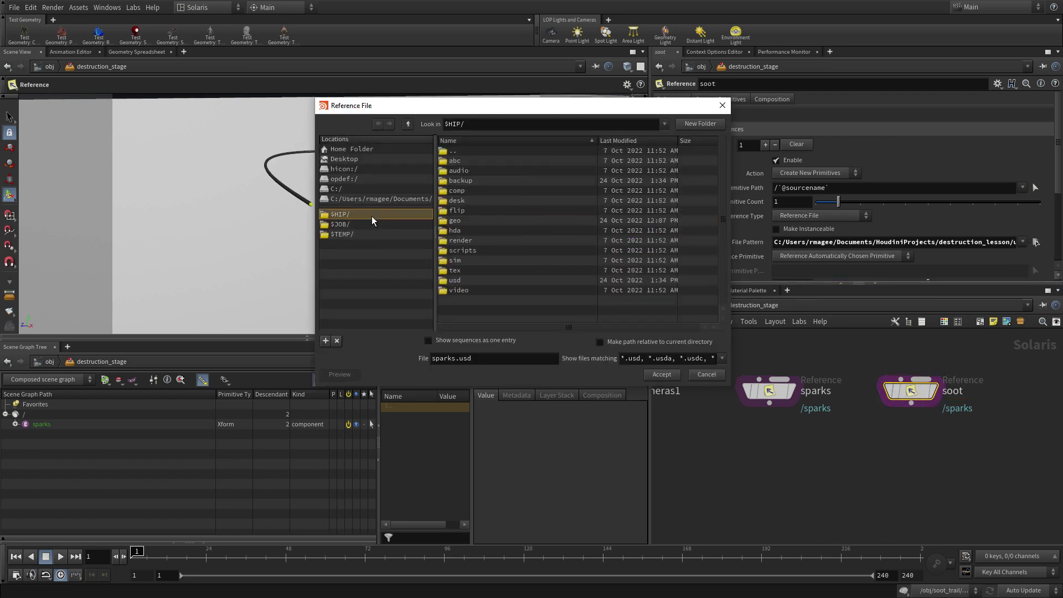
double_click(457, 280)
left_click(460, 210)
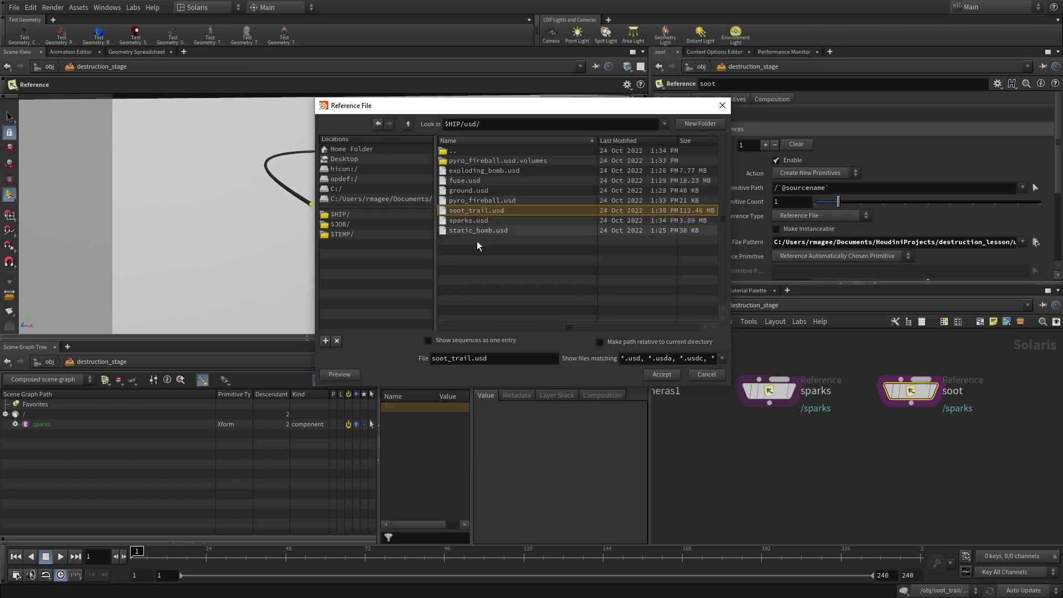
left_click(665, 375)
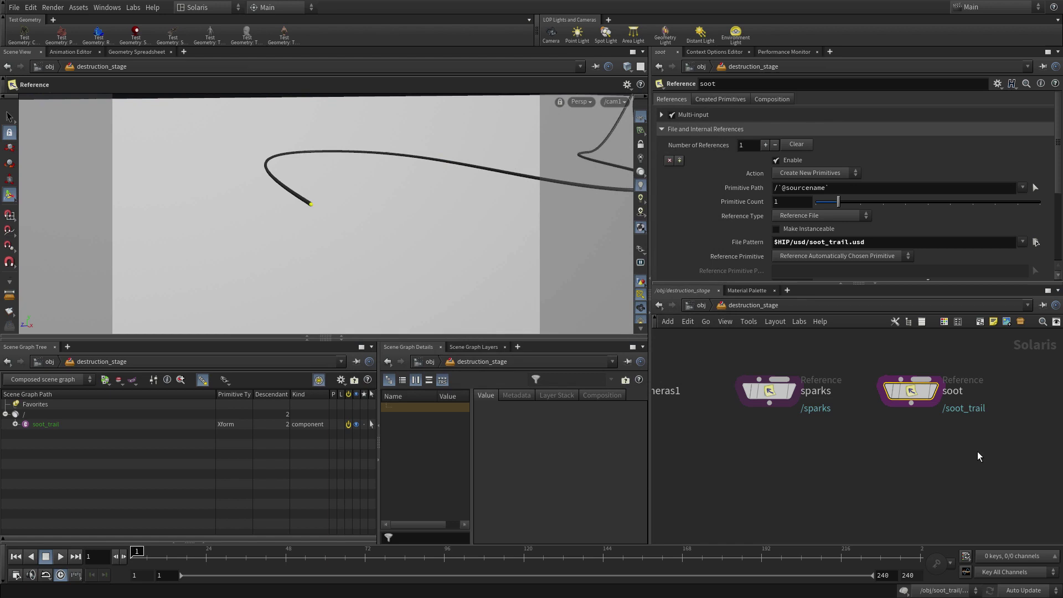
Reselect the sparks node's file relative to the project so its File Pattern is $HIP/usd/sparks.usd
left_click(773, 391)
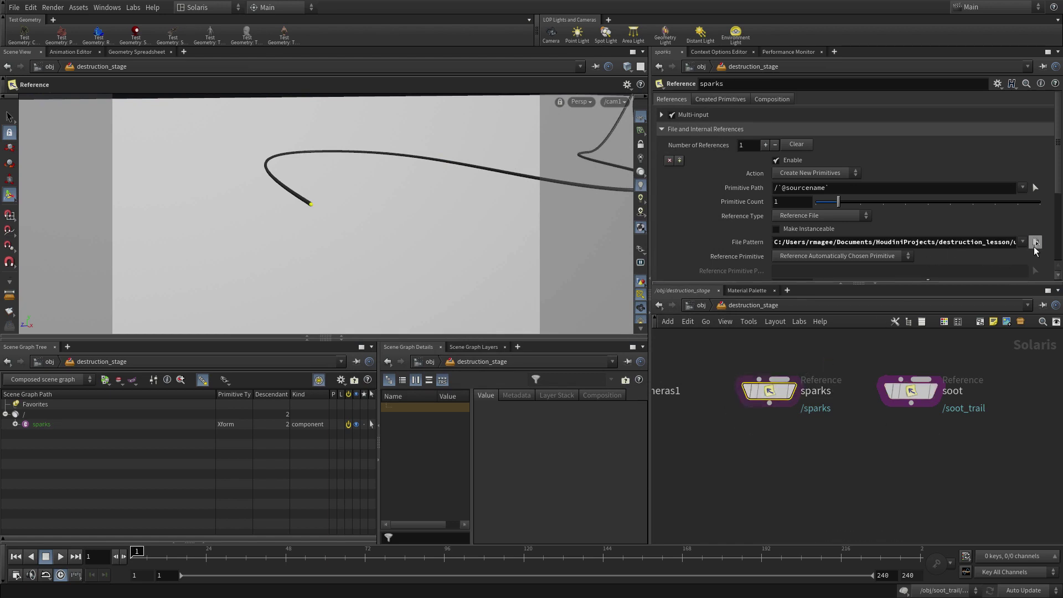
left_click(1035, 243)
left_click(351, 214)
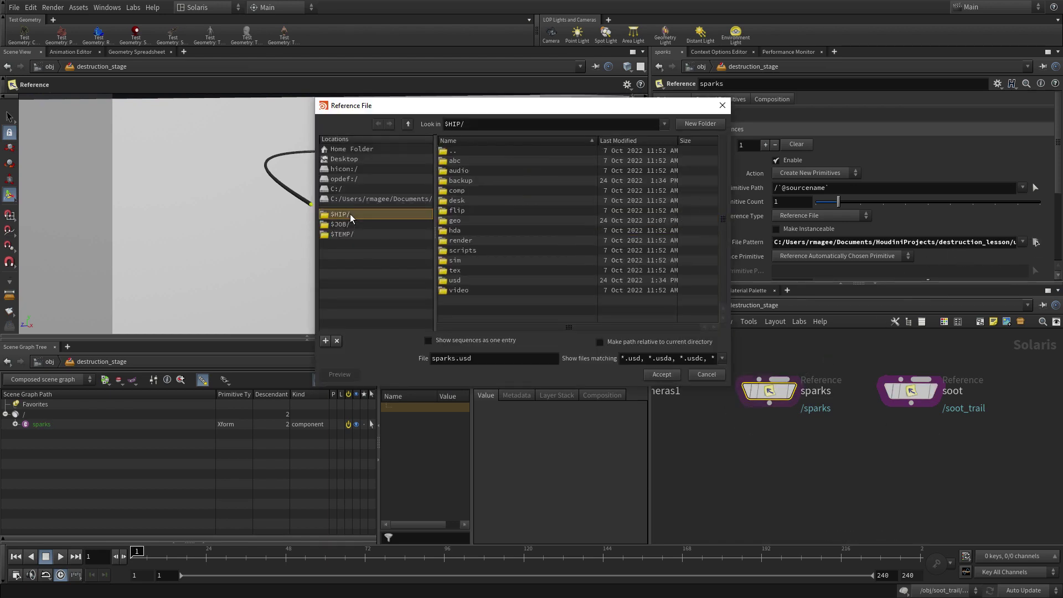
double_click(454, 280)
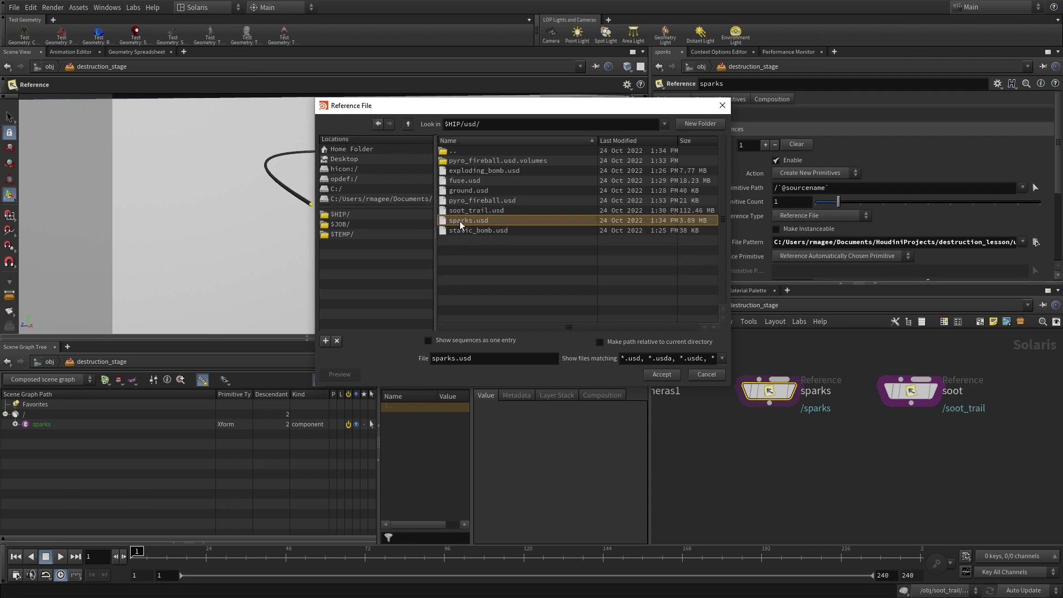
left_click(663, 375)
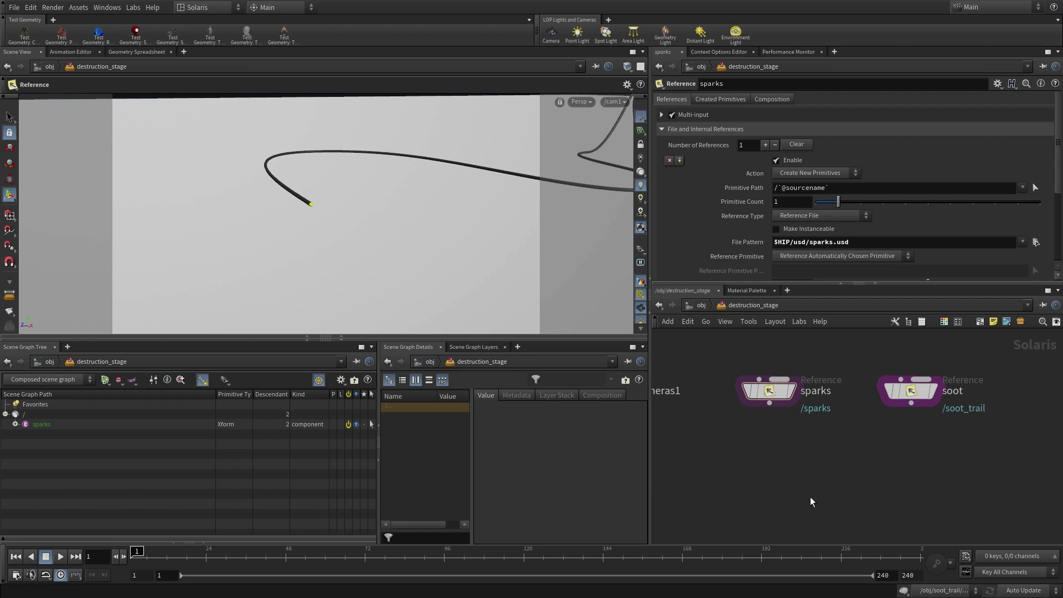
Add a Merge node below the sparks and soot nodes and wire both into it
key("Tab")
key("Return")
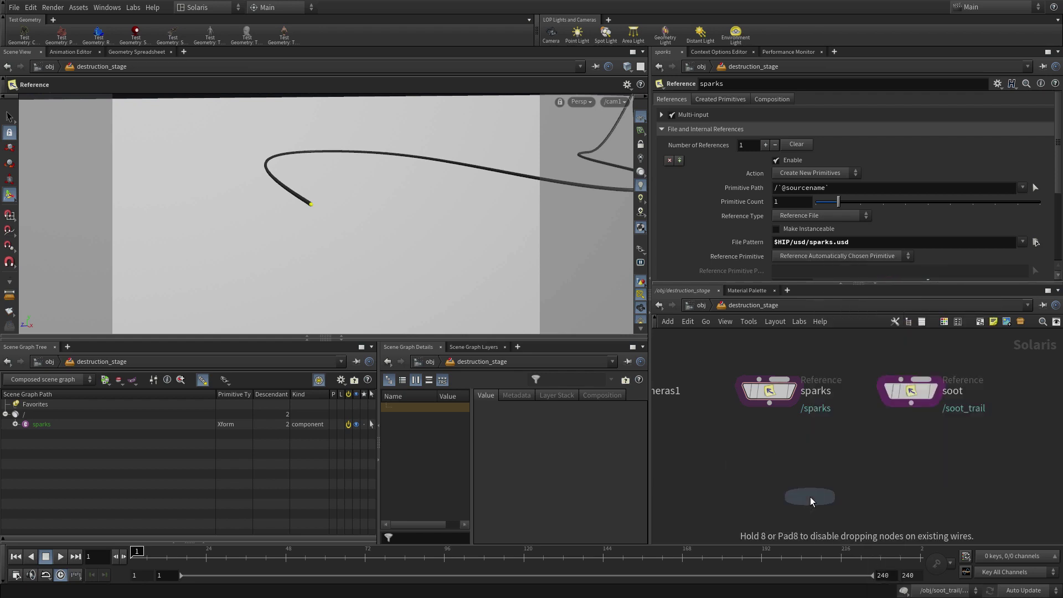
left_click(801, 486)
left_click(770, 403)
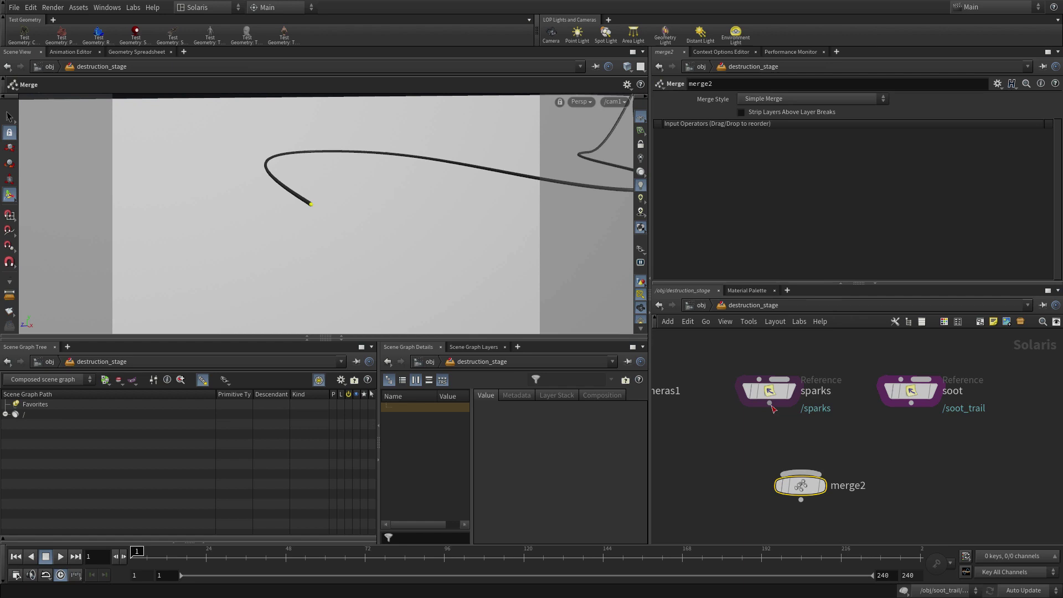
left_click(801, 474)
left_click_drag(911, 404, 836, 465)
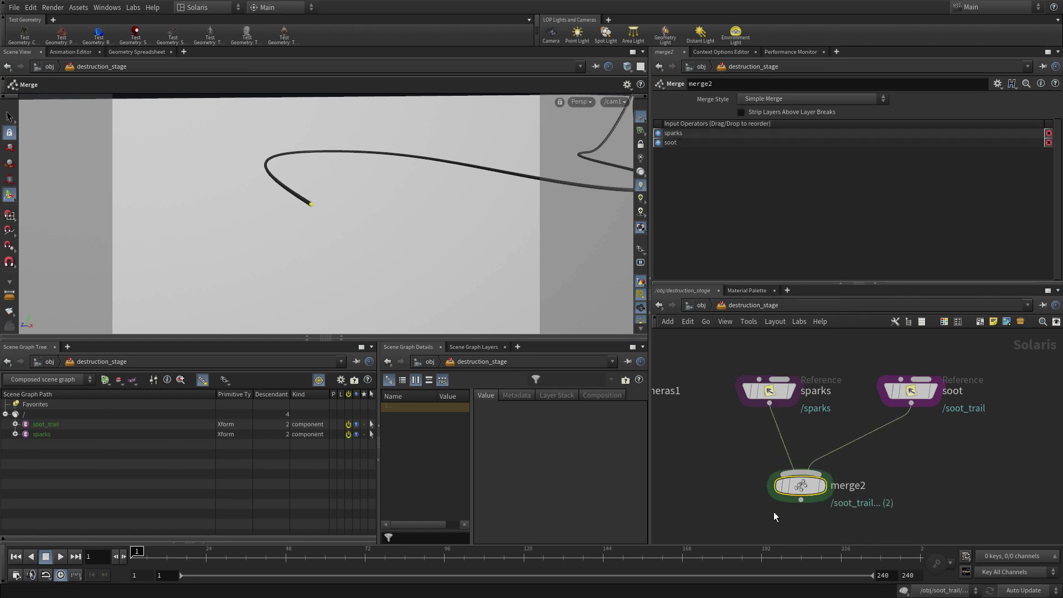
Wire merge2 into merge1 and scrub the timeline to frame 240 to check the combined shot
scroll(773, 516, "down", 1)
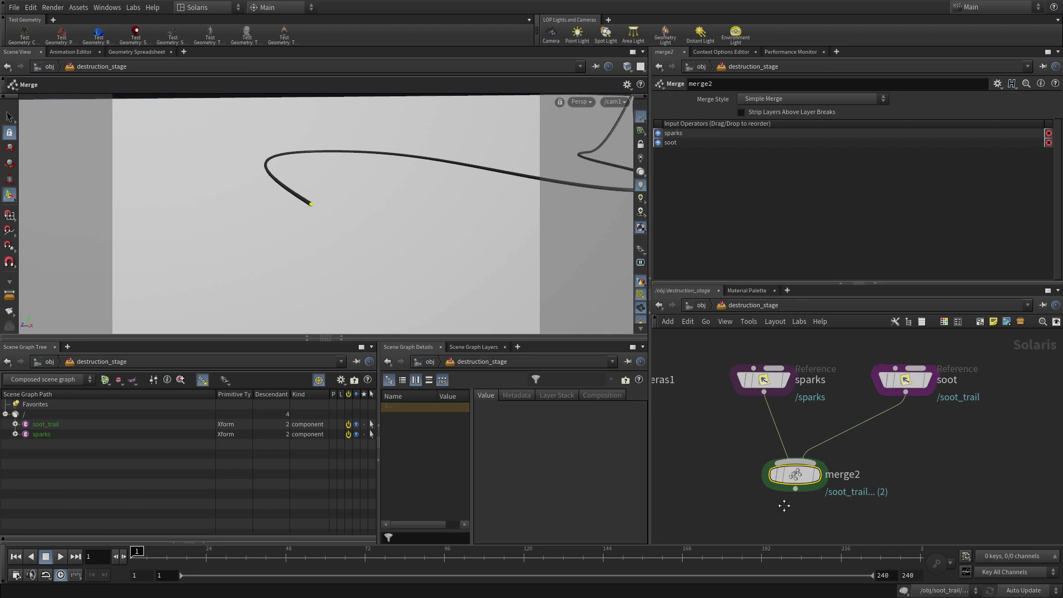
middle_click_drag(774, 516, 859, 442)
scroll(778, 469, "down", 5)
scroll(875, 447, "up", 2)
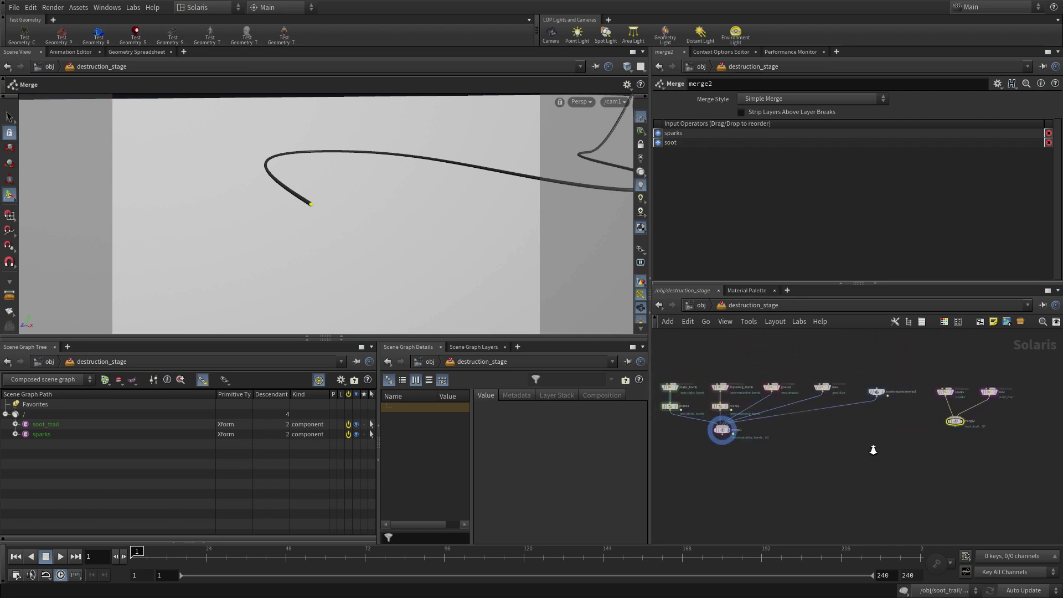
left_click(981, 419)
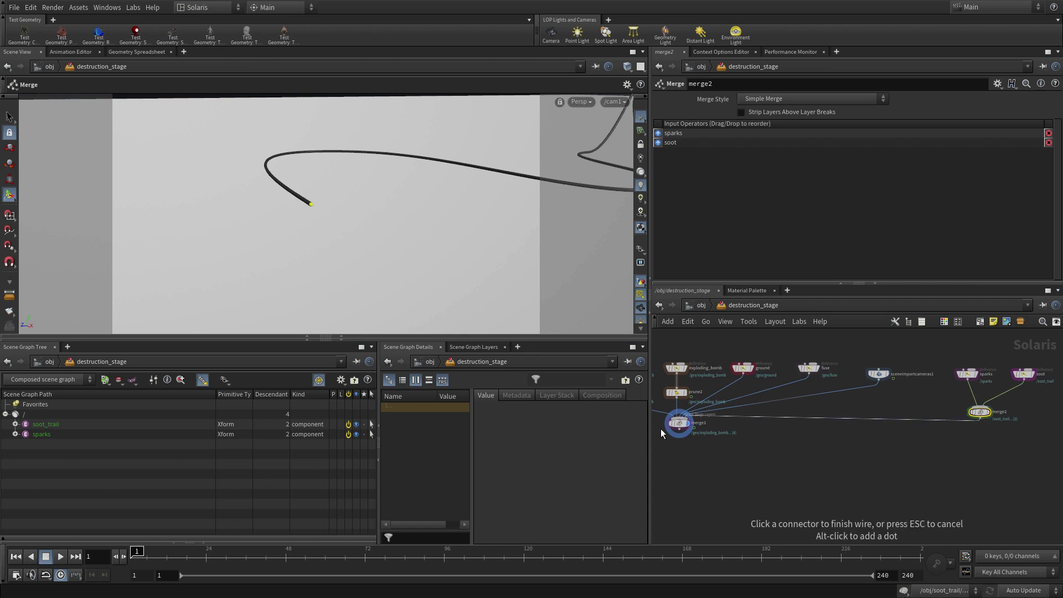
left_click(680, 416)
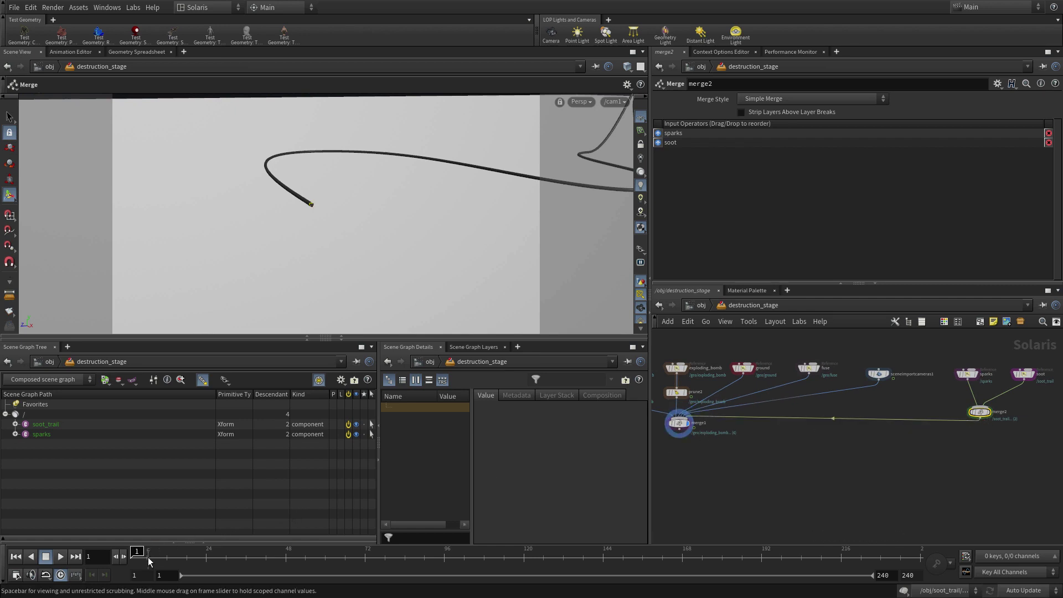
left_click_drag(138, 552, 918, 533)
scroll(914, 487, "up", 5)
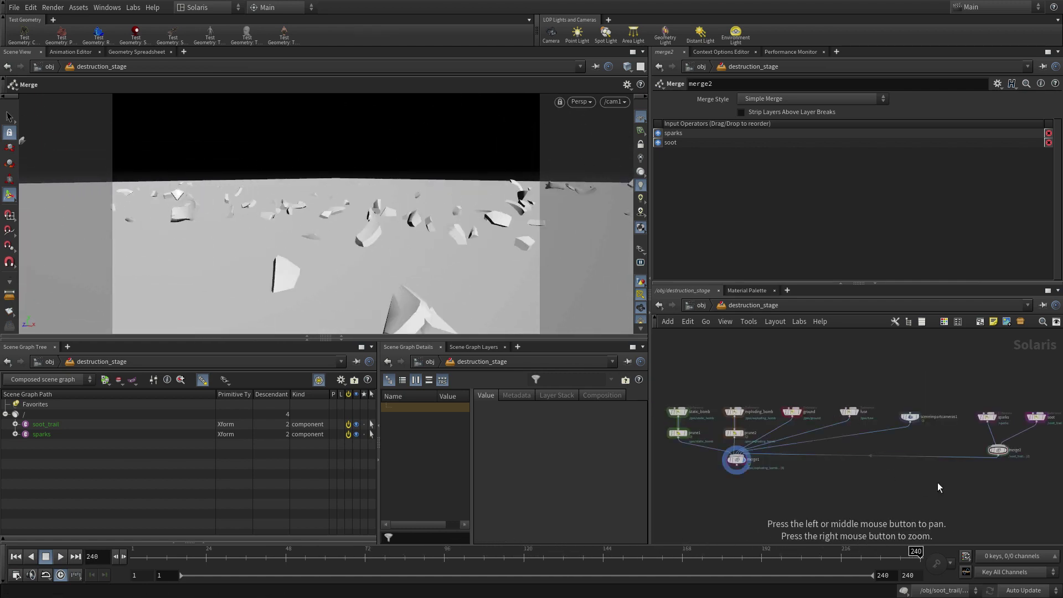
Insert a Prune node into the wire between merge2 and merge1, just below merge2
middle_click_drag(939, 457, 841, 458)
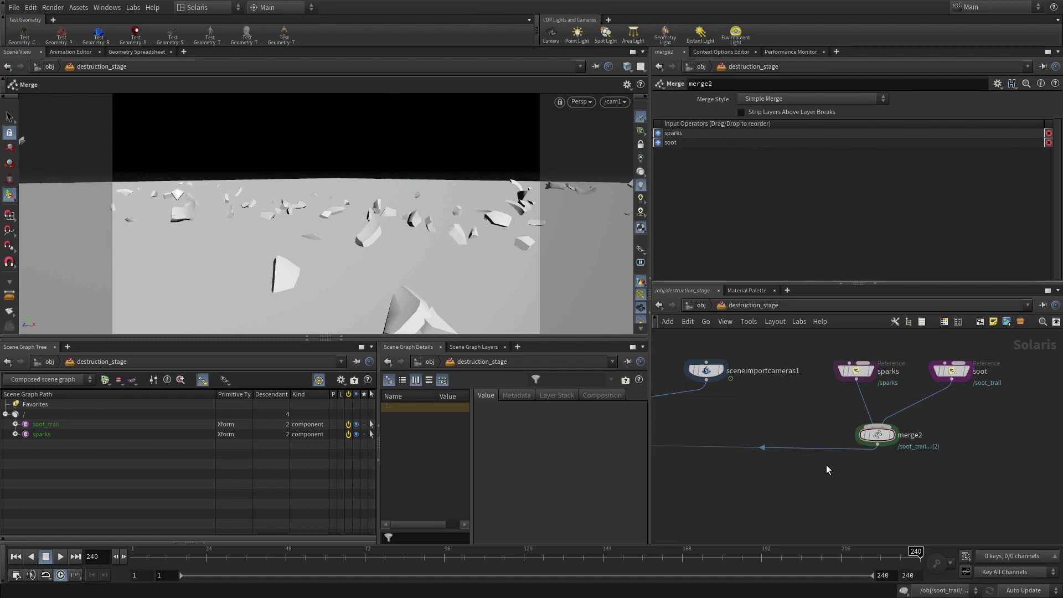
key("Tab")
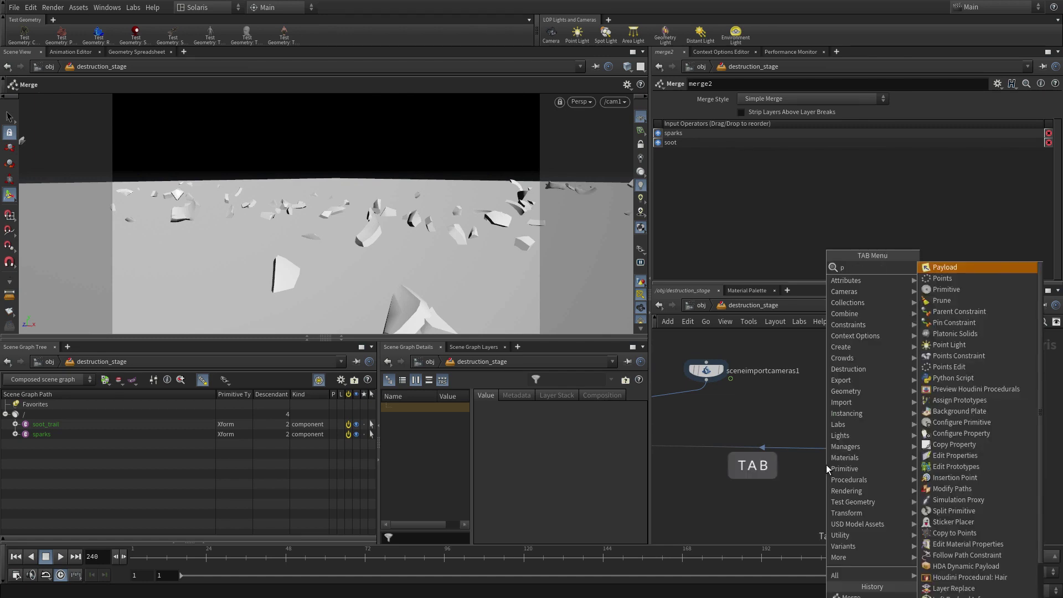
key("Return")
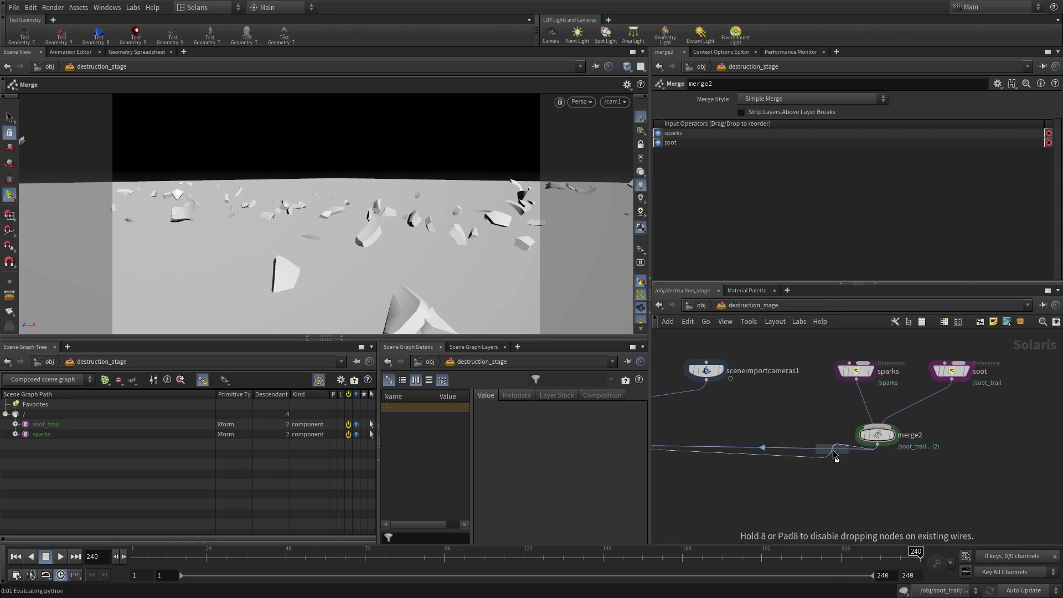
left_click(825, 463)
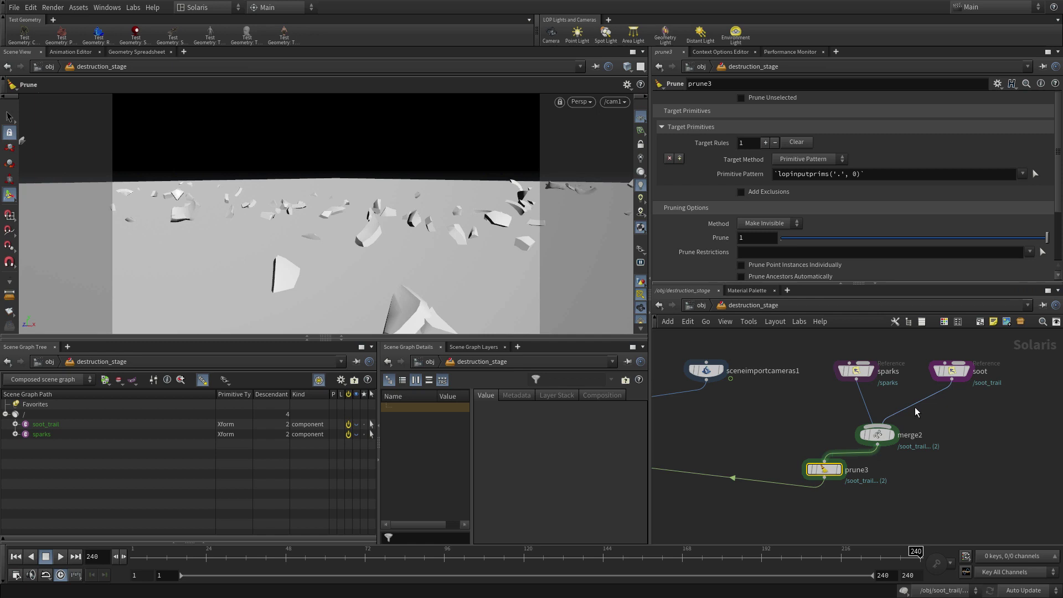
Set the new prune node's Prune parameter to the expression $F<199 and scrub the timeline to check it
left_click(749, 243)
type("$F")
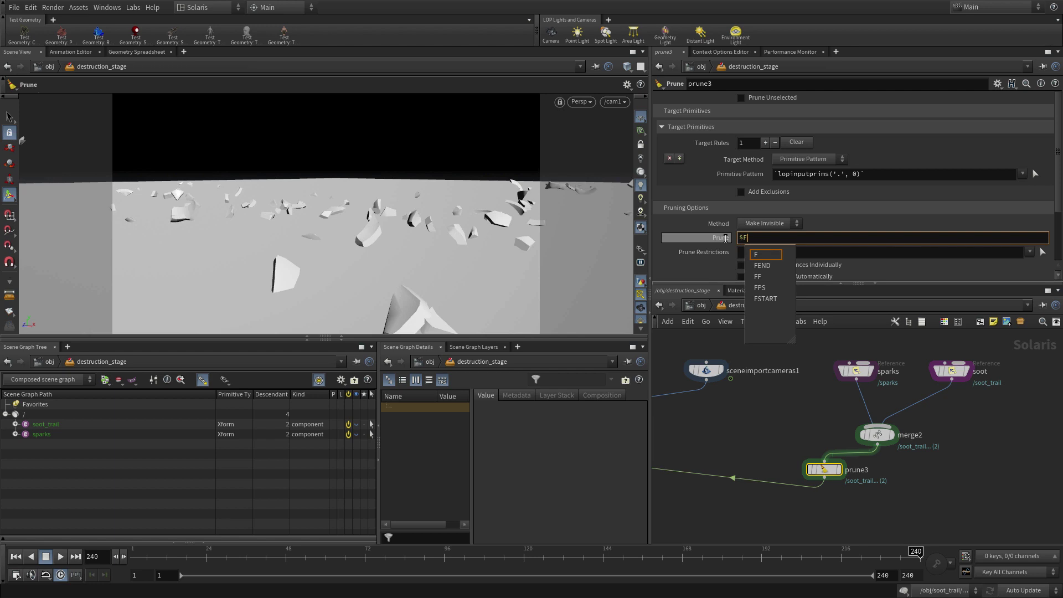
type("<")
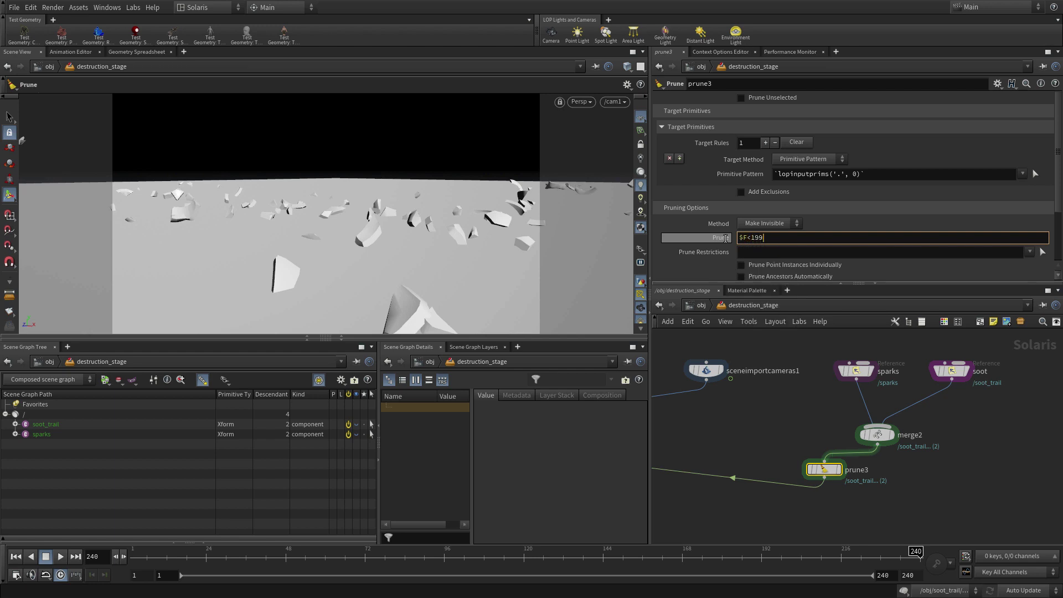
type("199")
key("Return")
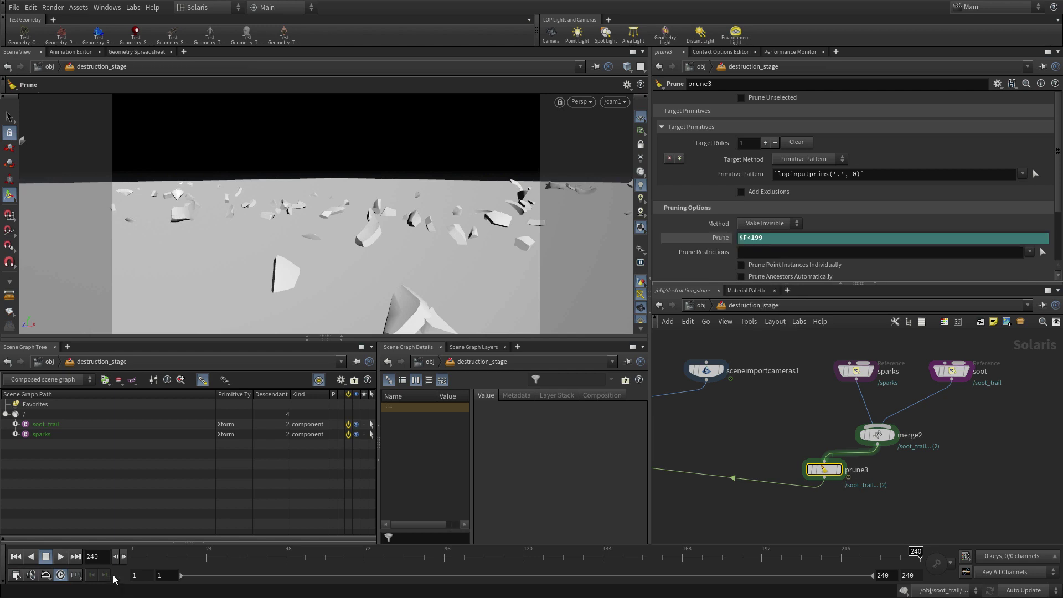
left_click_drag(135, 559, 869, 551)
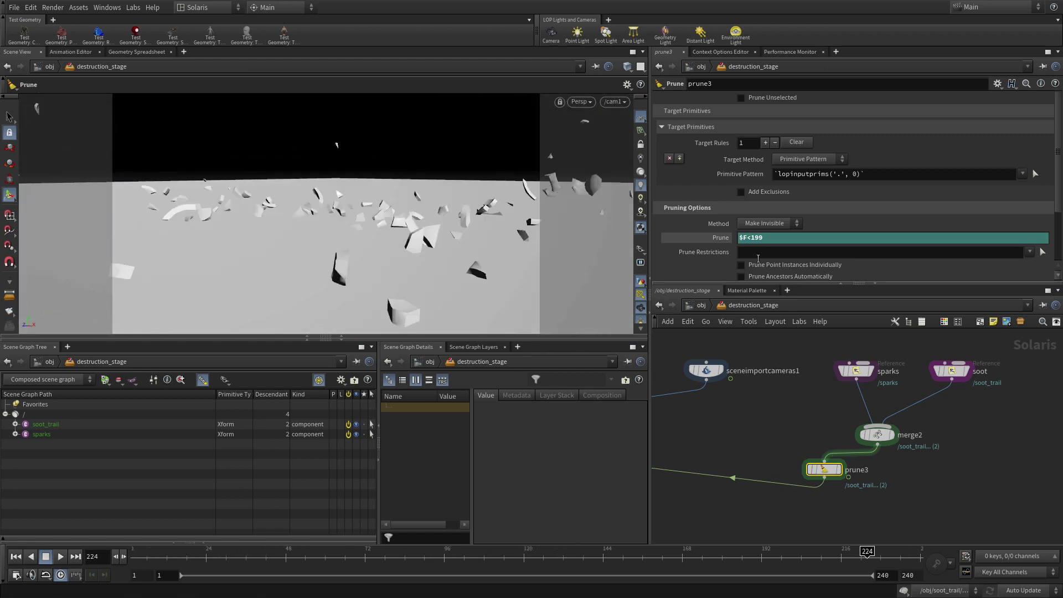
Set prune3's Prune expression to $F>199, scrub the timeline to check the effect, and return to frame 1
key("BackSpace")
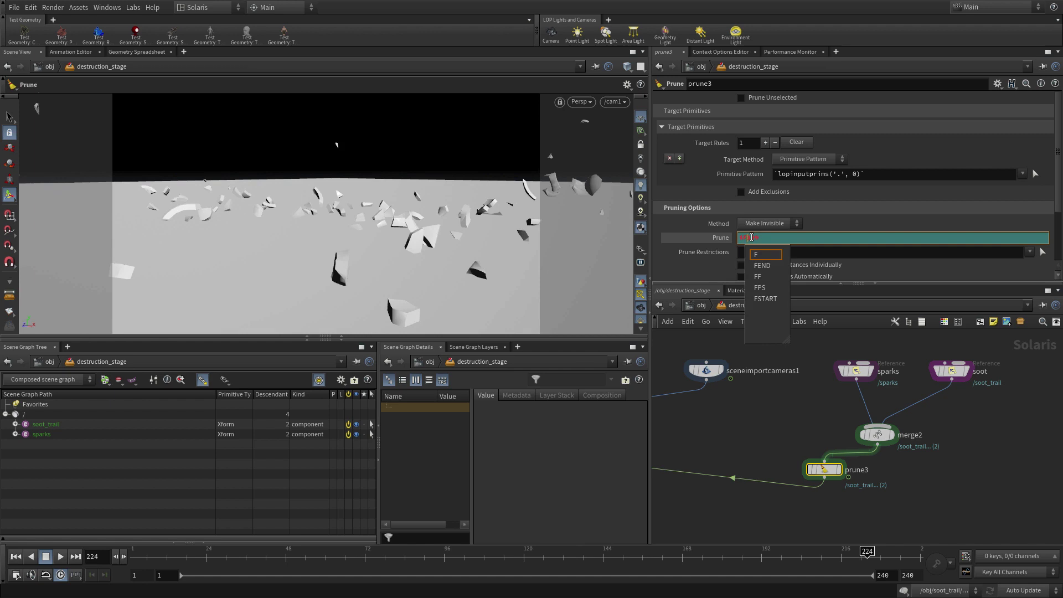
type(">199")
key("Return")
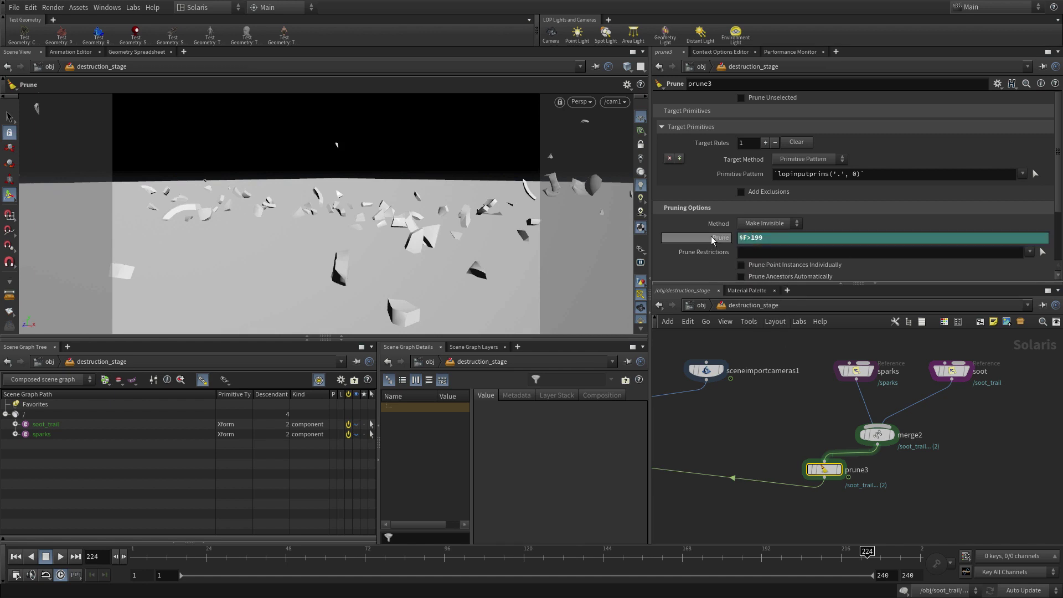
left_click_drag(146, 563, 931, 581)
key("ctrl+Up")
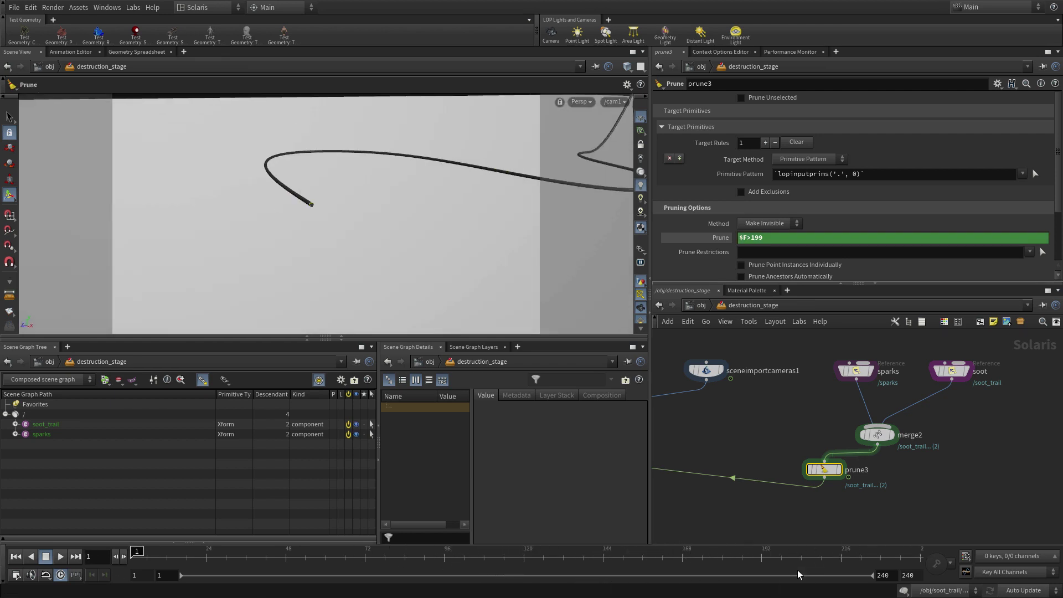
Add a Material Library node below merge1, wired to its output
middle_click_drag(840, 408, 884, 452)
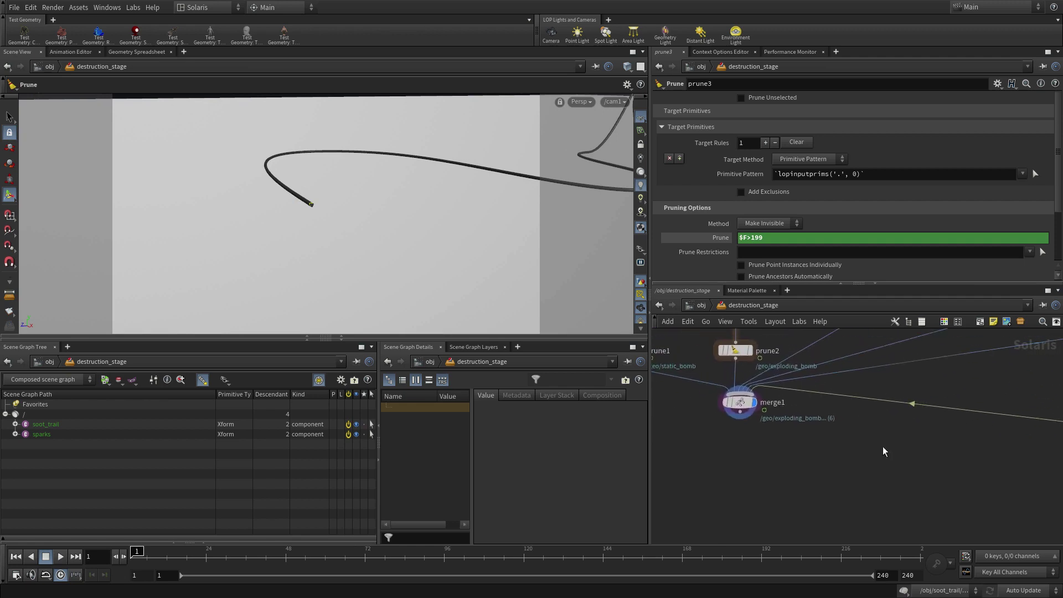
key("Tab")
type("mater")
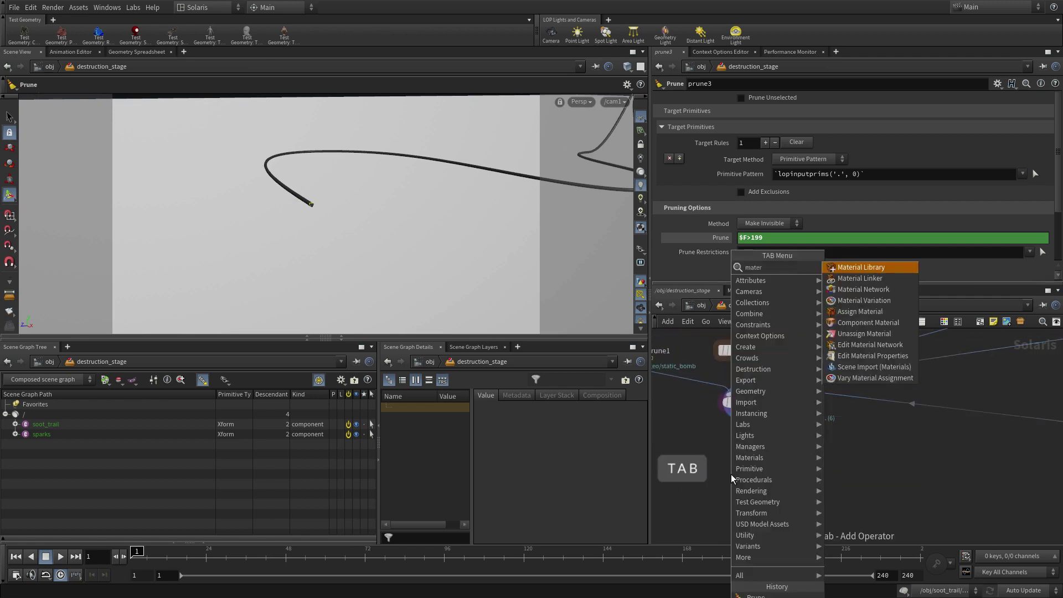
key("Return")
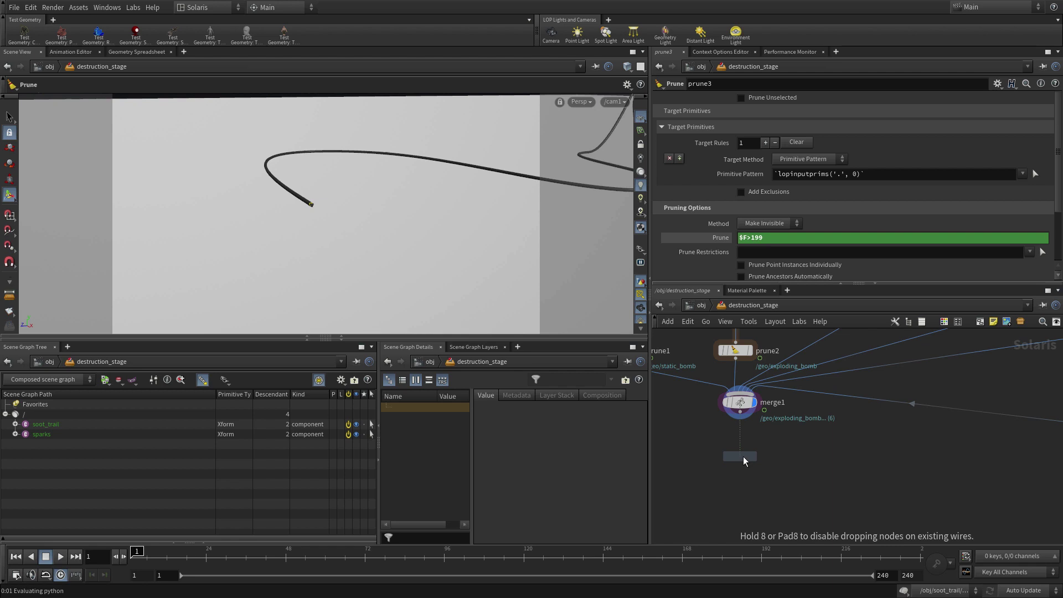
left_click(743, 457)
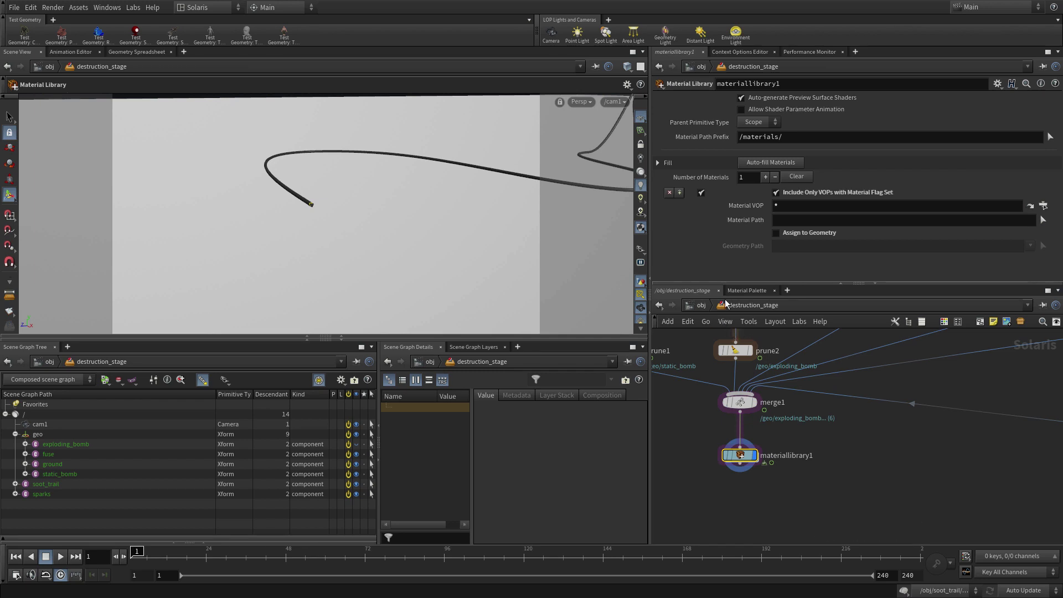
Add a Principled Shader from the material gallery to materiallibrary1
left_click(745, 290)
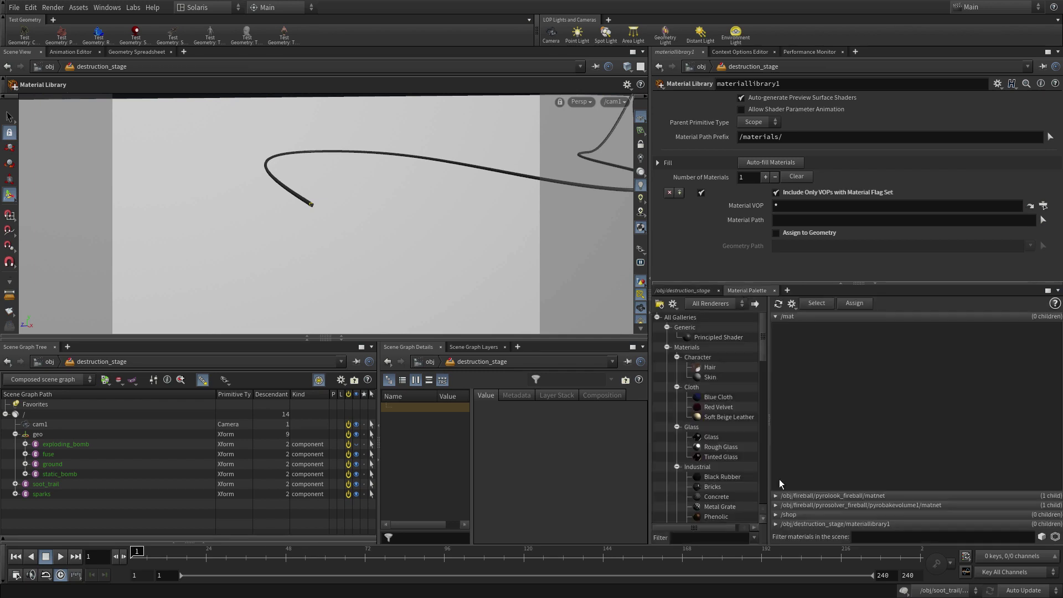
left_click(775, 524)
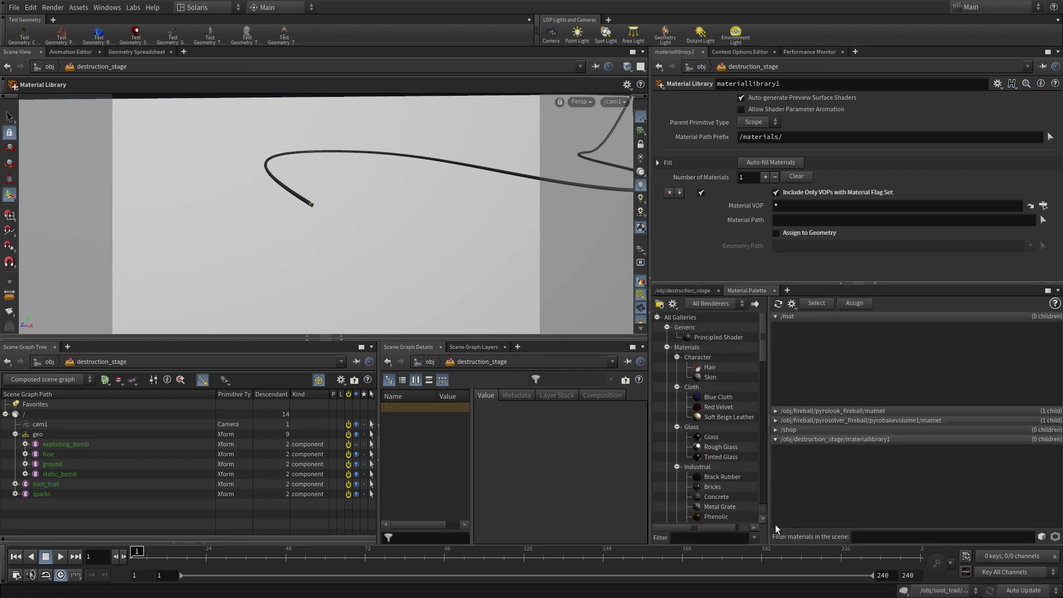
left_click(715, 337)
scroll(730, 368, "down", 4)
left_click_drag(809, 475, 809, 475)
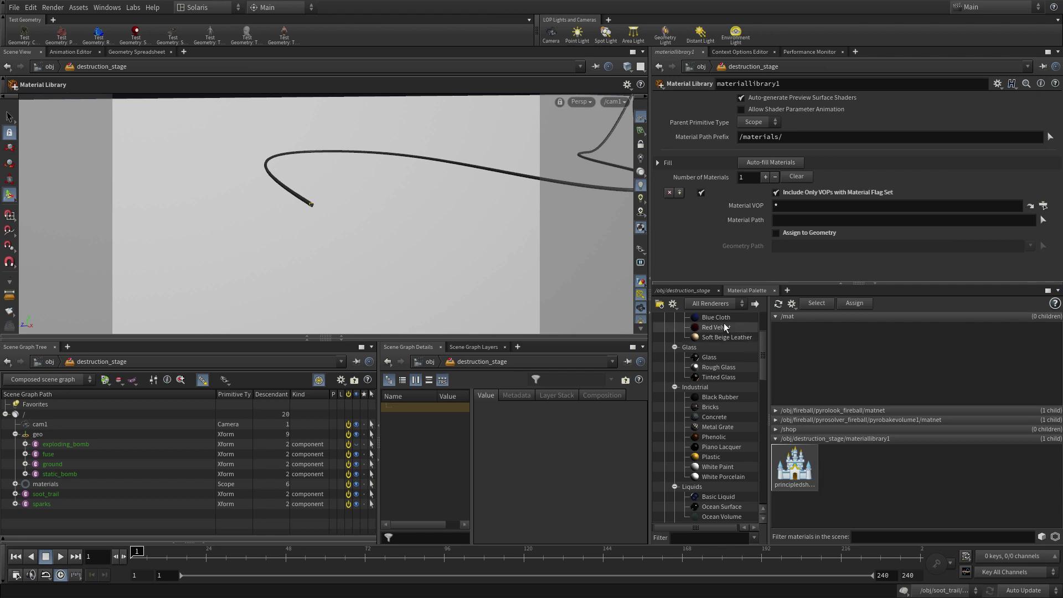
Go inside materiallibrary1 and rename its principled shader to bomb_mat
left_click(689, 291)
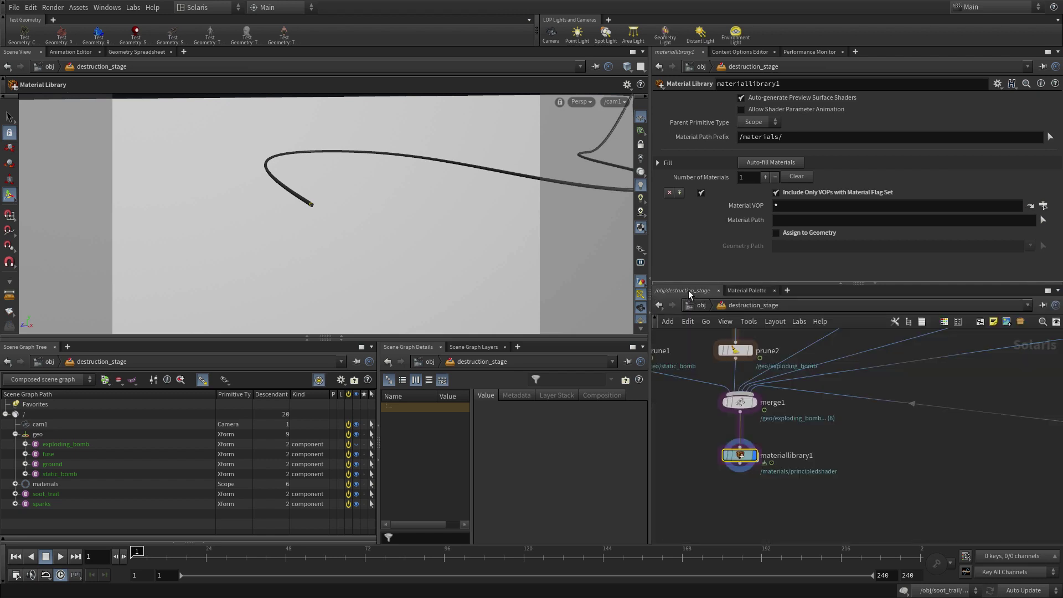
double_click(736, 455)
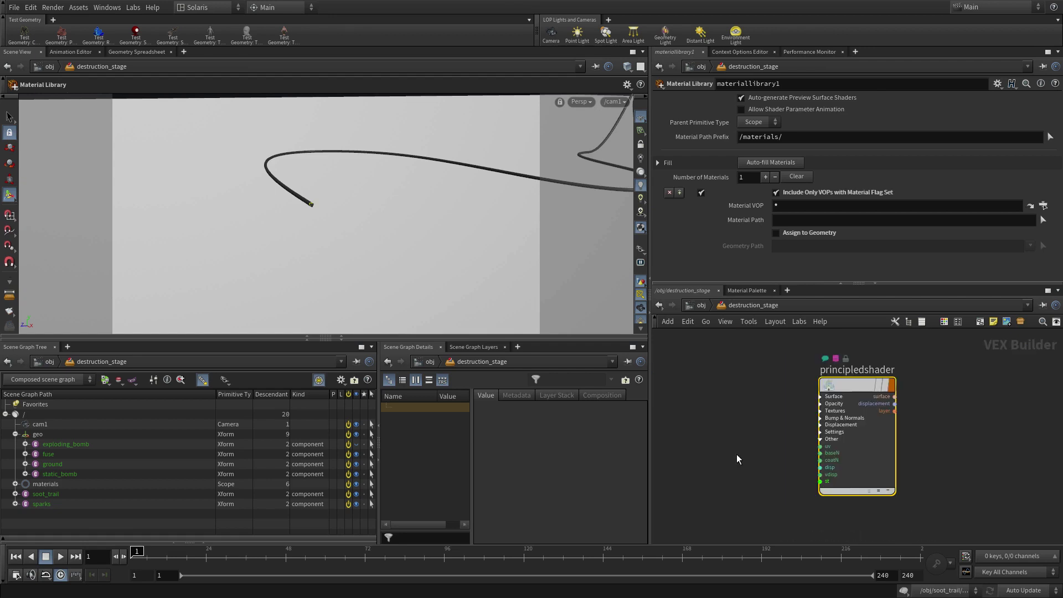
double_click(858, 370)
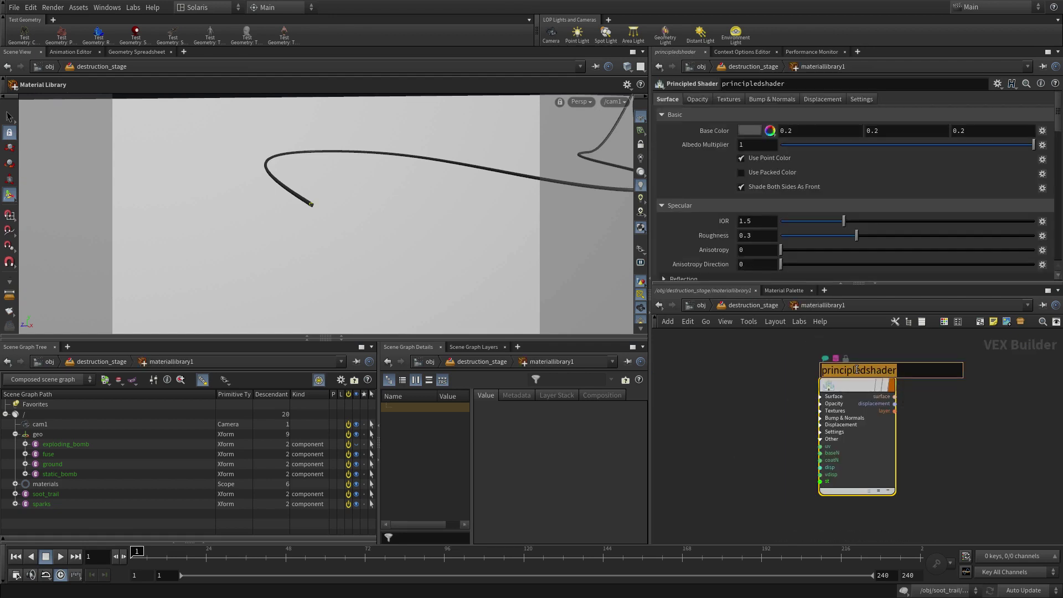
type("bomb")
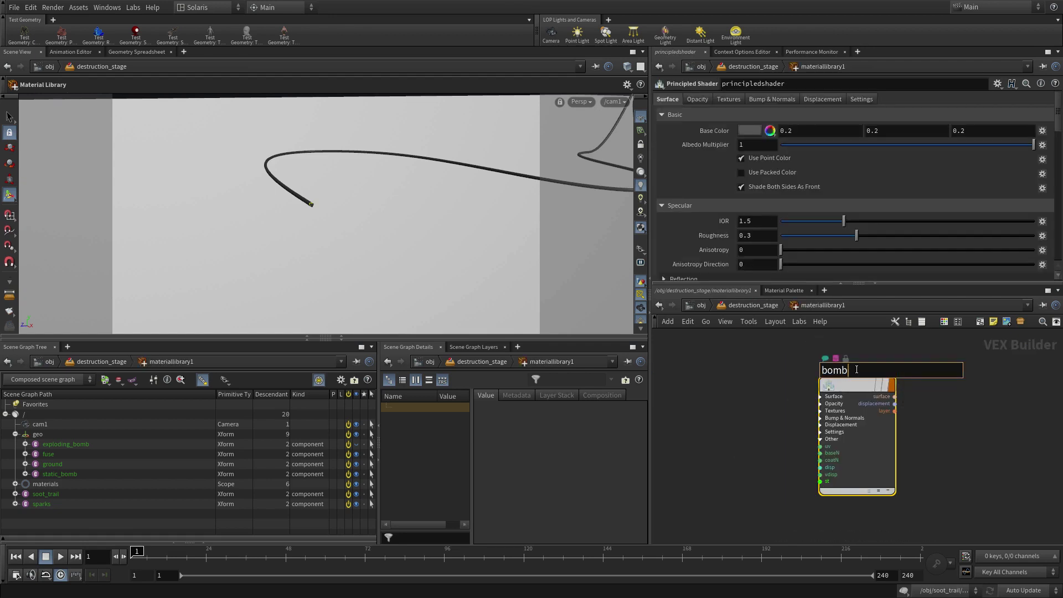
type("_mat")
key("Return")
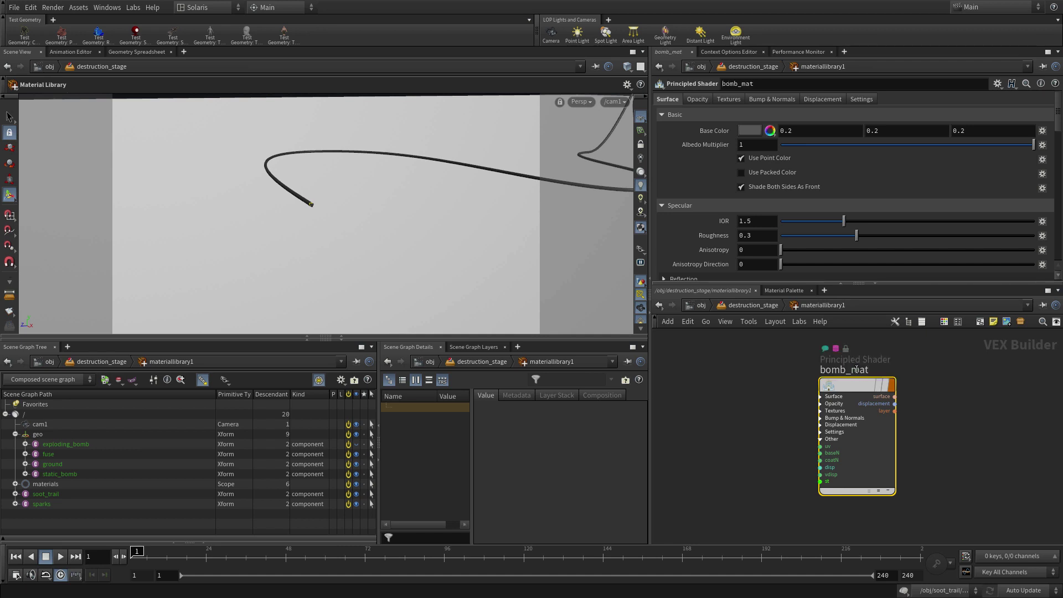
Duplicate the bomb_mat shader three times, placing the copies in a row beside it
mouse_move(857, 404)
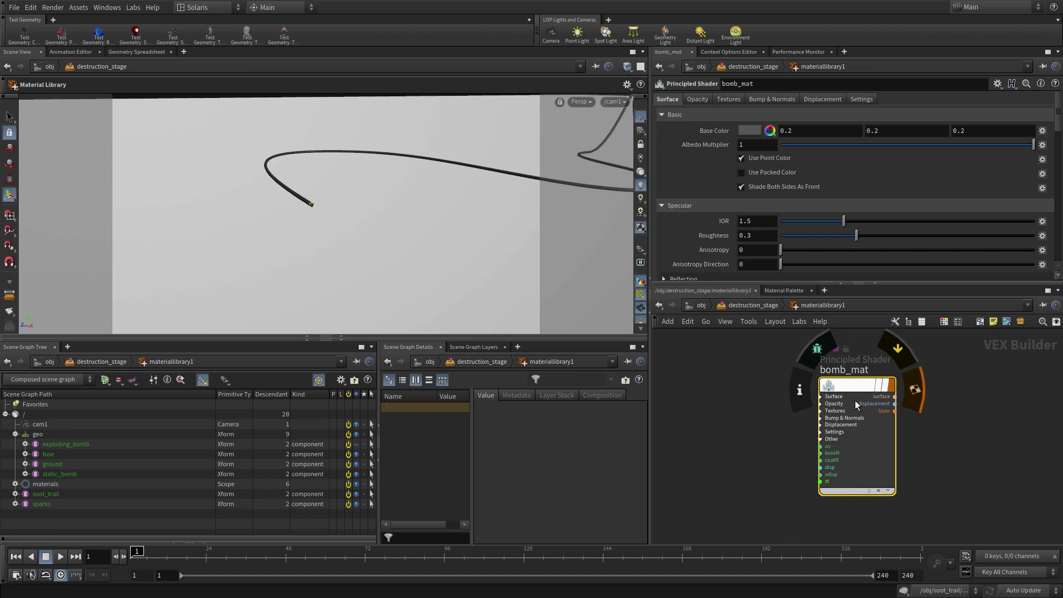
left_click_drag(856, 404, 717, 380)
scroll(936, 405, "down", 5)
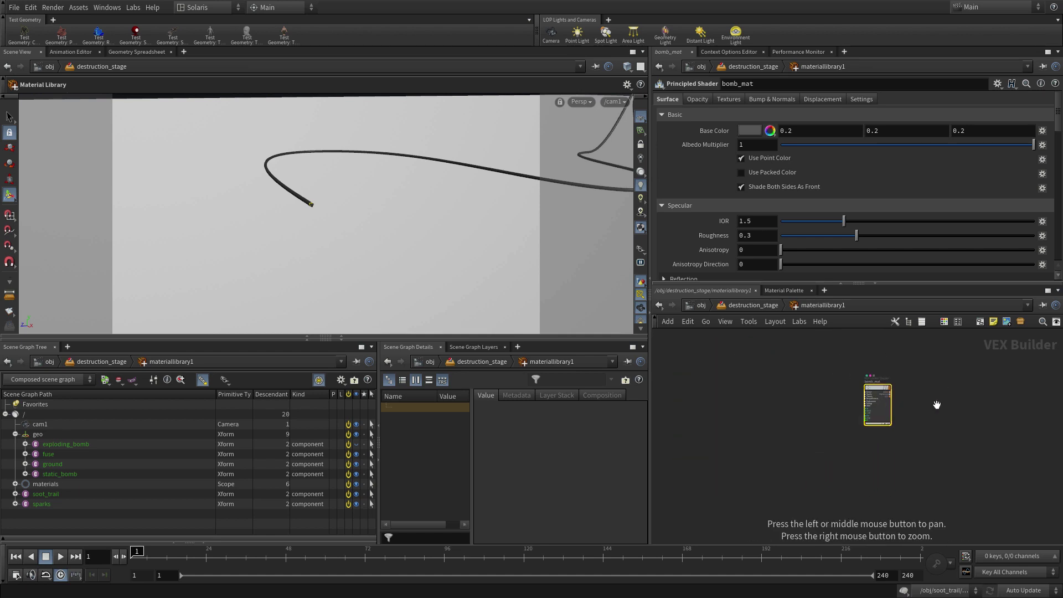
left_click_drag(936, 405, 720, 413)
scroll(803, 399, "up", 3)
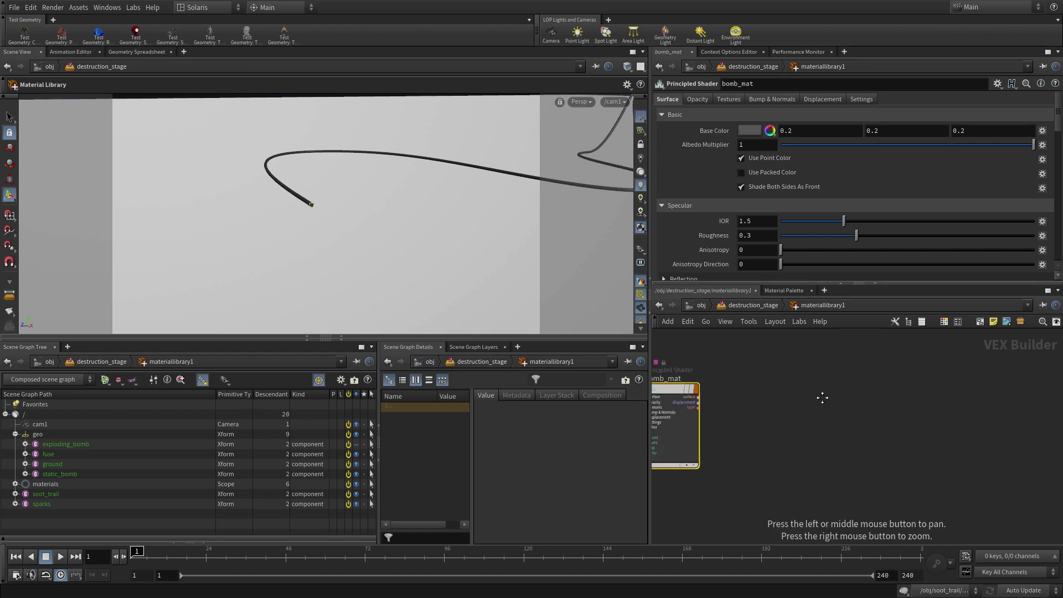
left_click_drag(822, 398, 847, 398)
mouse_move(696, 390)
key("alt")
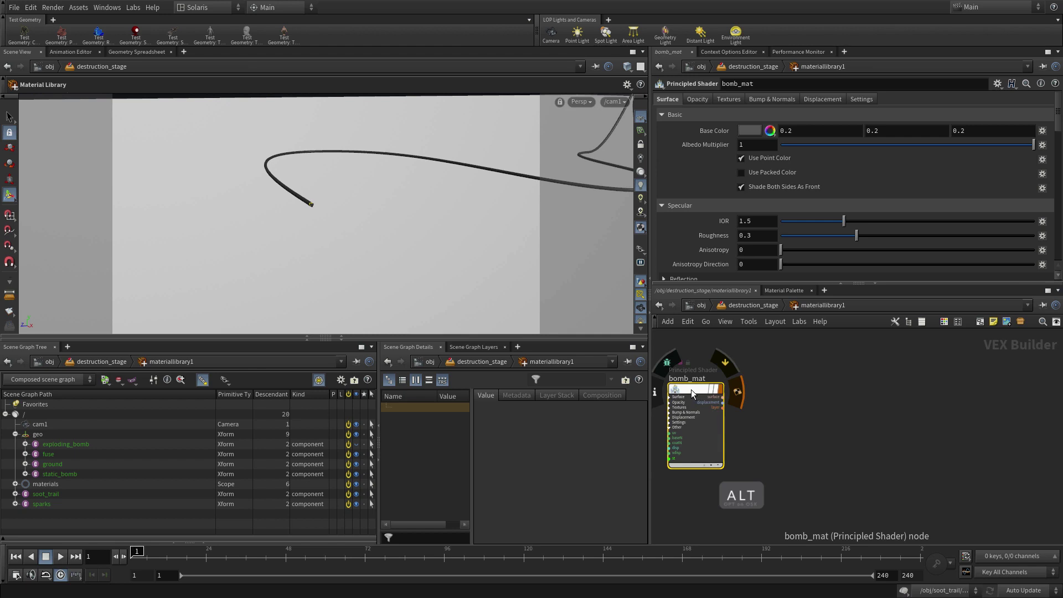
left_click_drag(691, 389, 997, 387, "alt")
Rename the first two bomb_mat copies to fuse_mat and sparks_mat
double_click(793, 380)
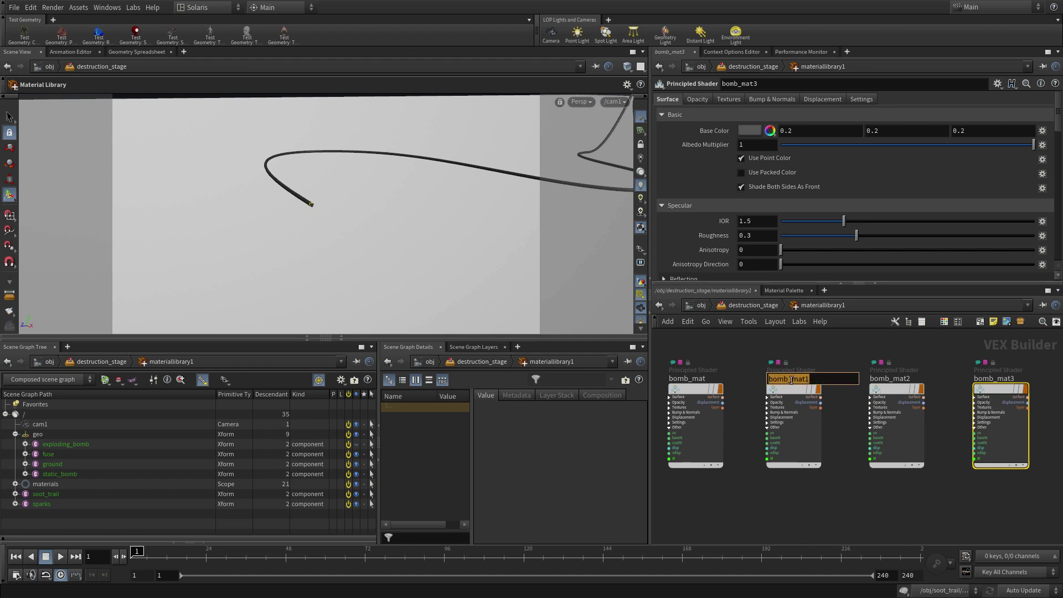
type("fuse_mat")
key("Return")
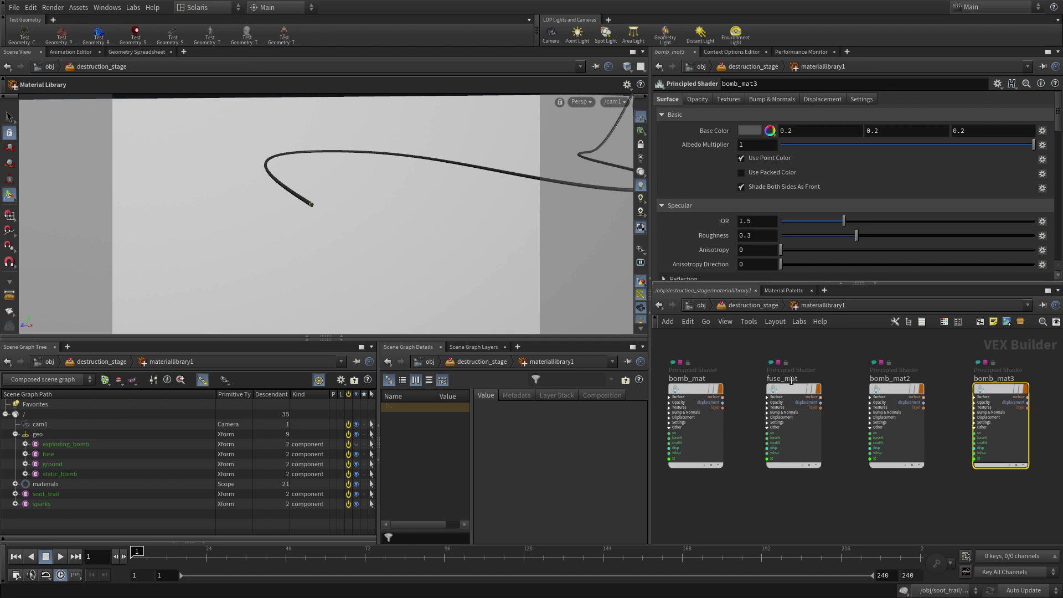
double_click(879, 376)
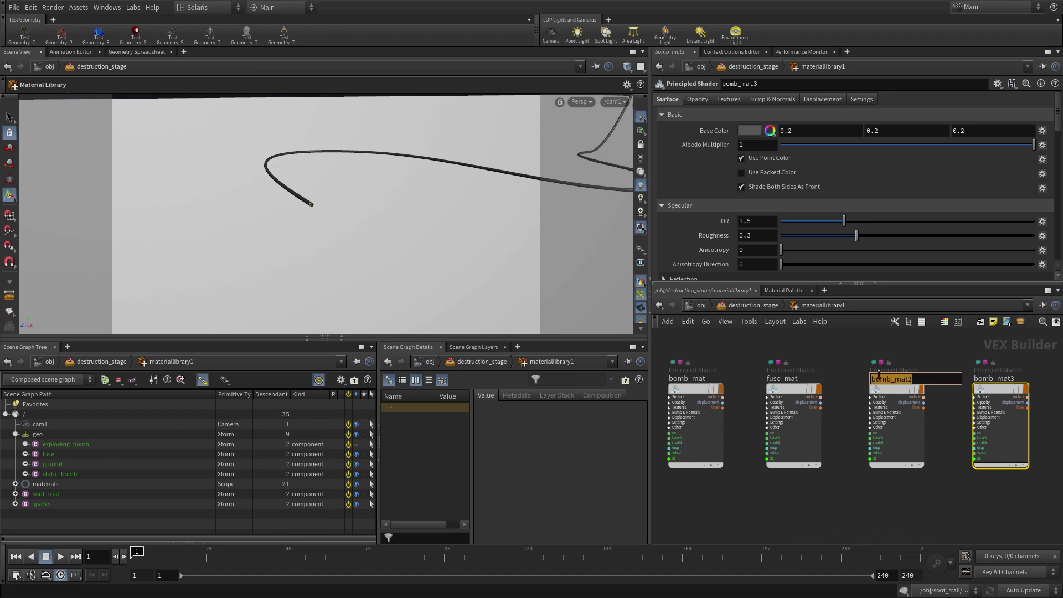
type("sparks_mat")
key("Return")
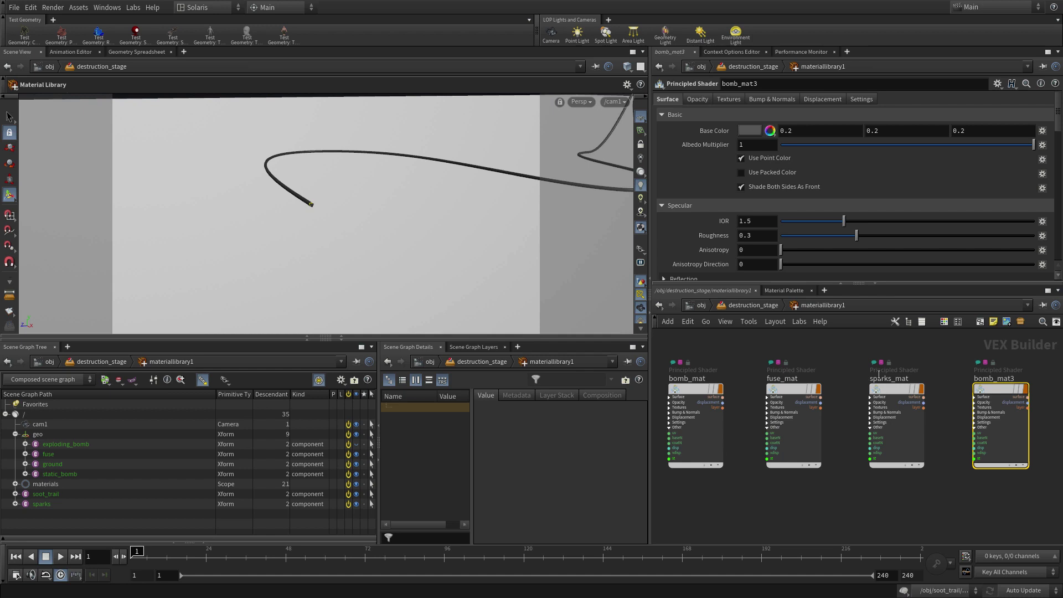
Rename the last bomb_mat copy to soot_mat
double_click(989, 378)
type("s")
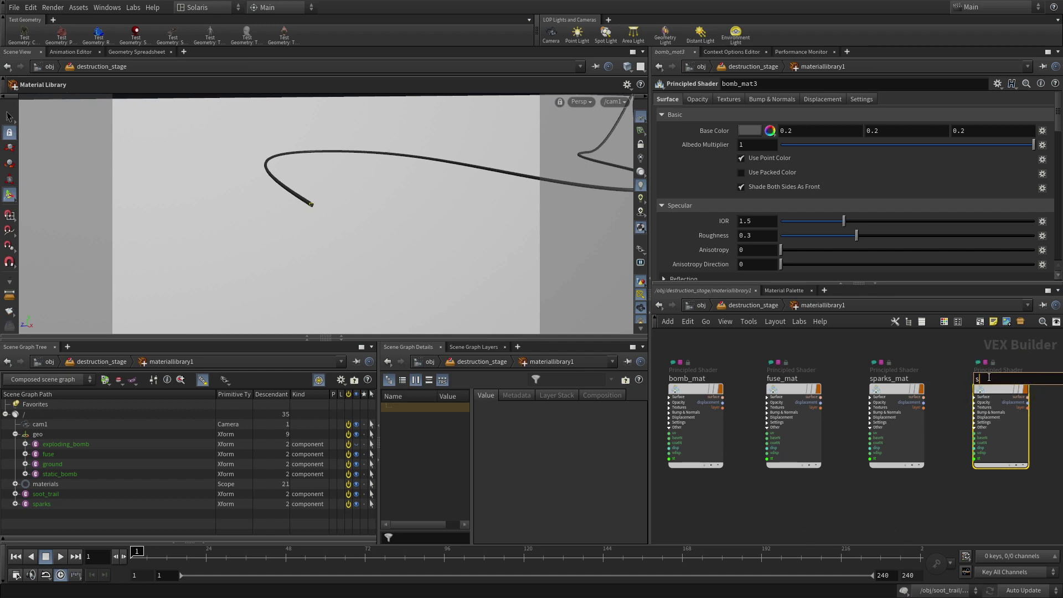
type("oot_mat")
key("Return")
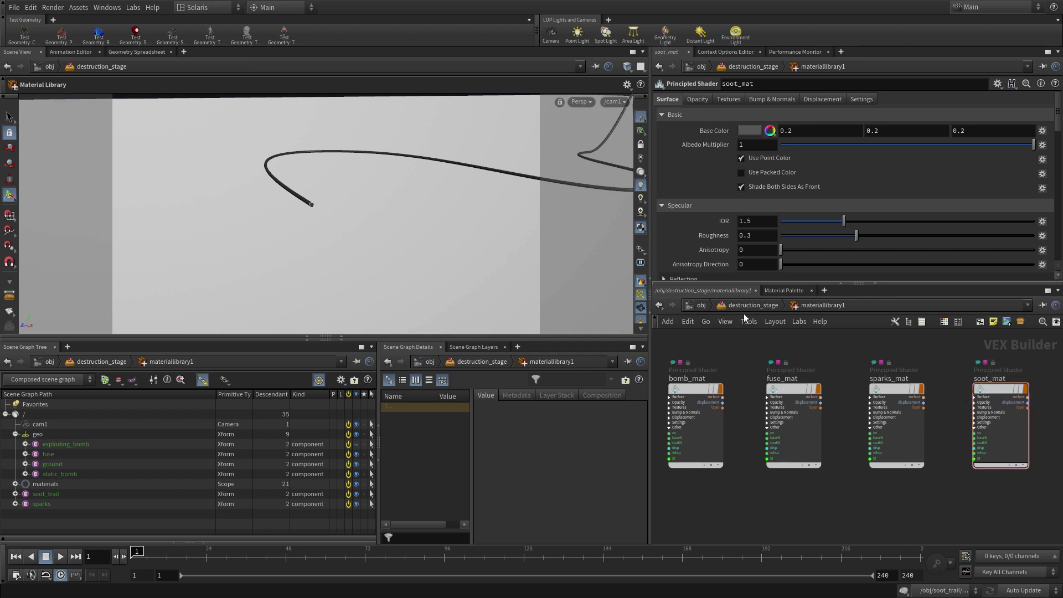
Return to the destruction_stage network, add an Assign Material node below materiallibrary1, connect it and display it
left_click(744, 305)
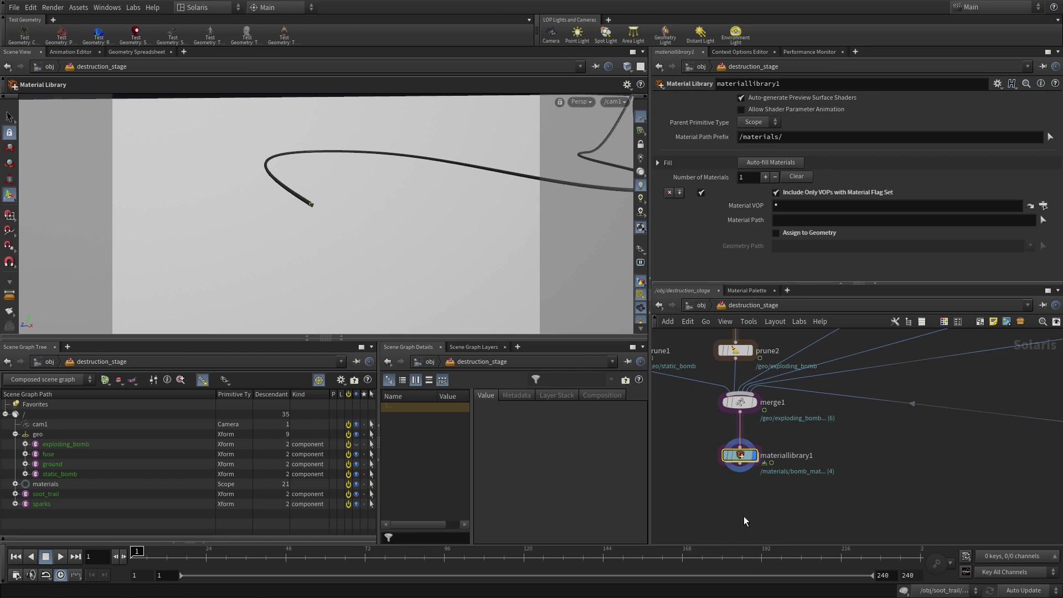
middle_click_drag(743, 517, 743, 497)
key("Tab")
type("ass")
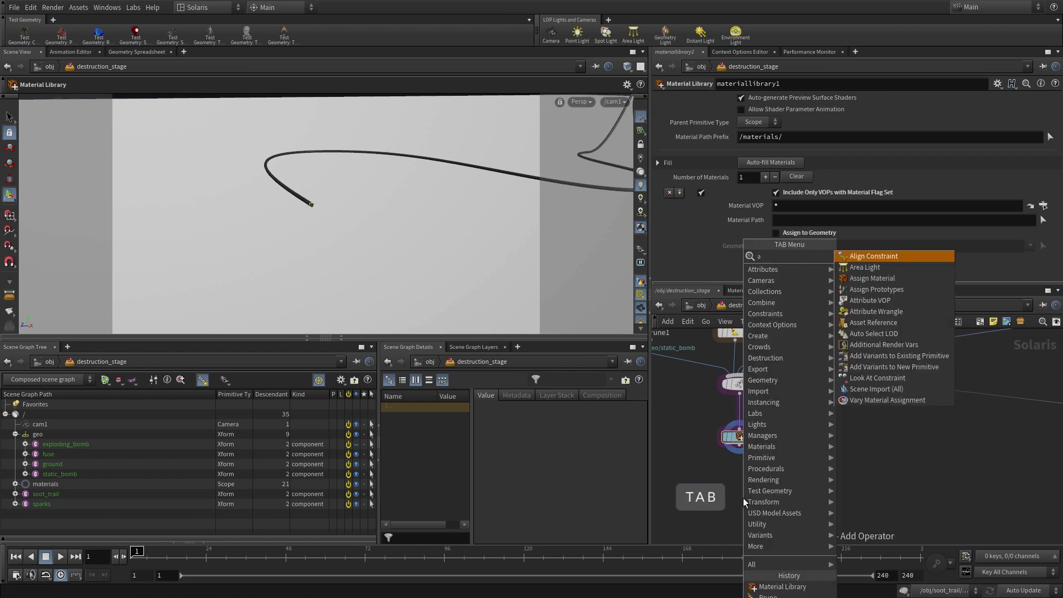
key("Return")
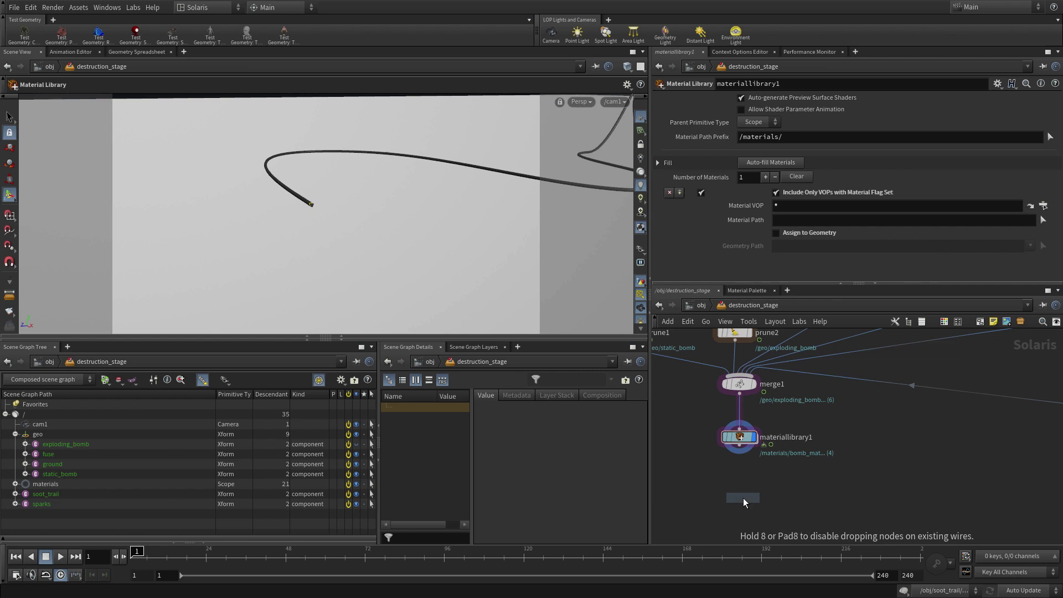
left_click(743, 497)
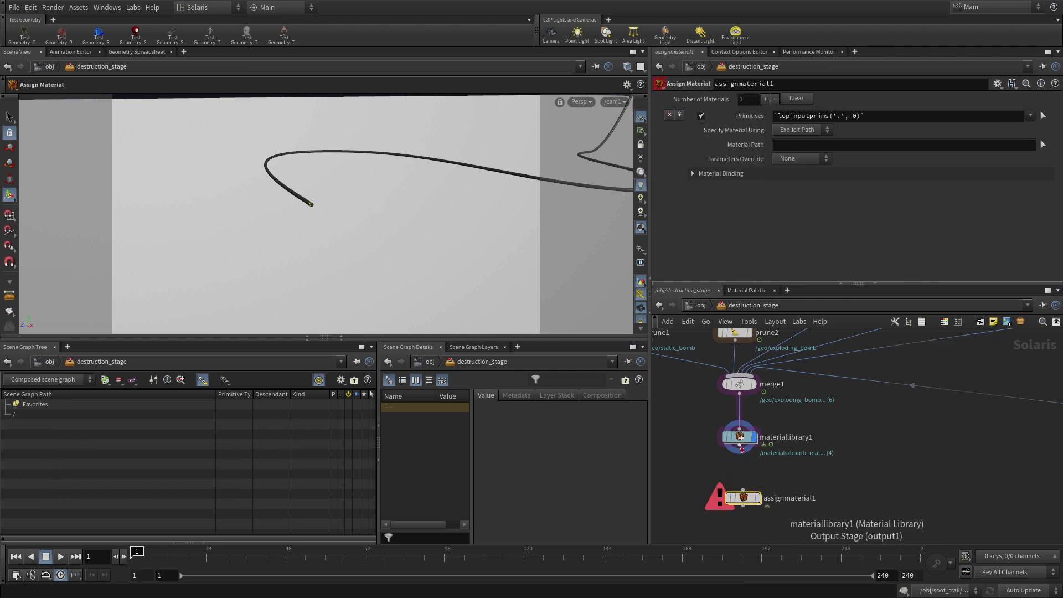
left_click(743, 447)
left_click(743, 490)
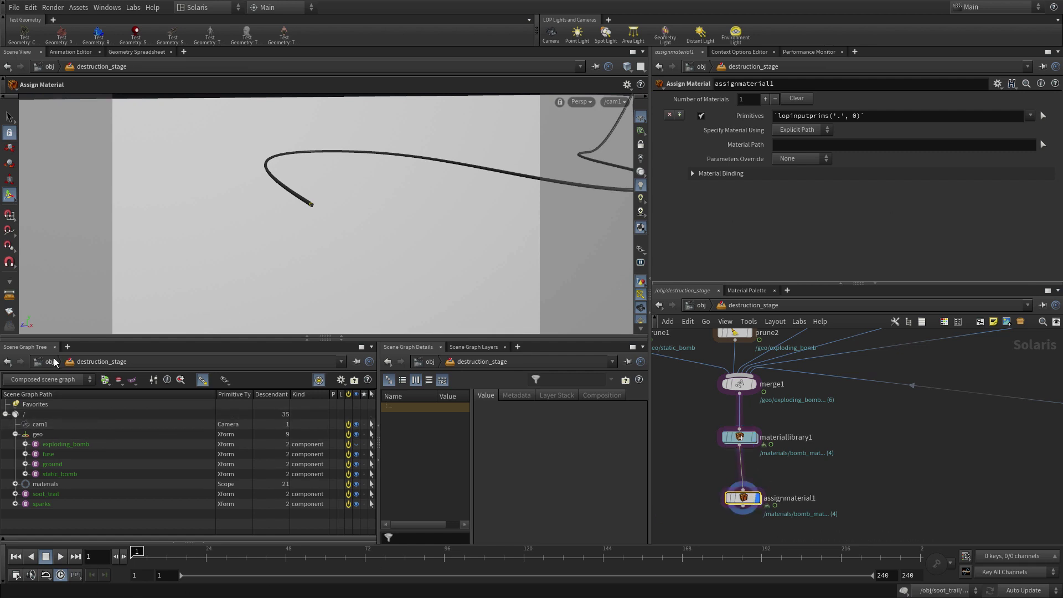
In assignmaterial1, assign /materials/bomb_mat to the /geo/exploding_bomb primitive from the scene graph
left_click(44, 444)
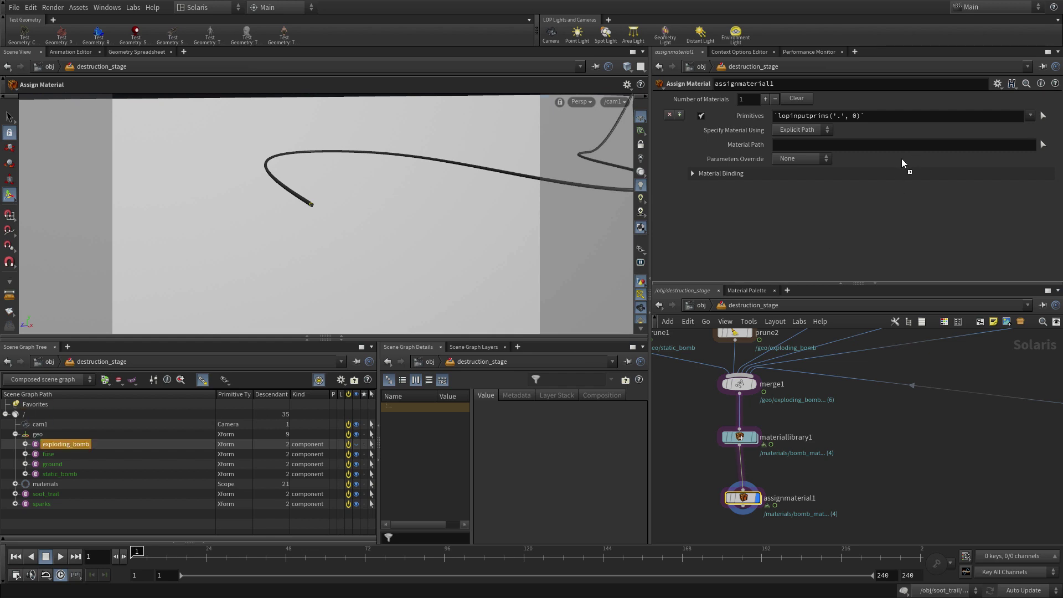
left_click_drag(808, 115, 808, 116)
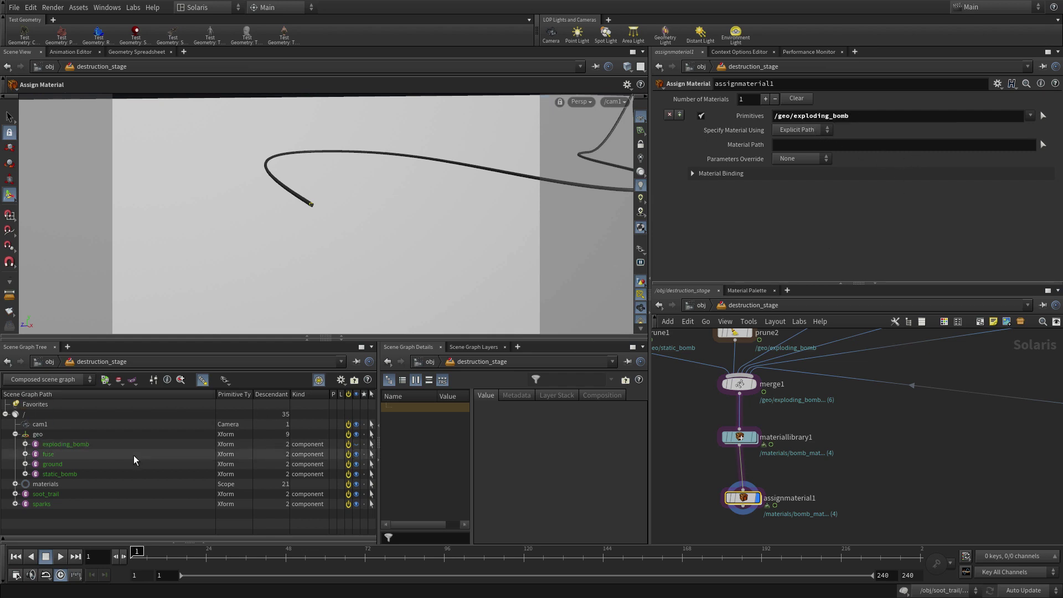
left_click(15, 484)
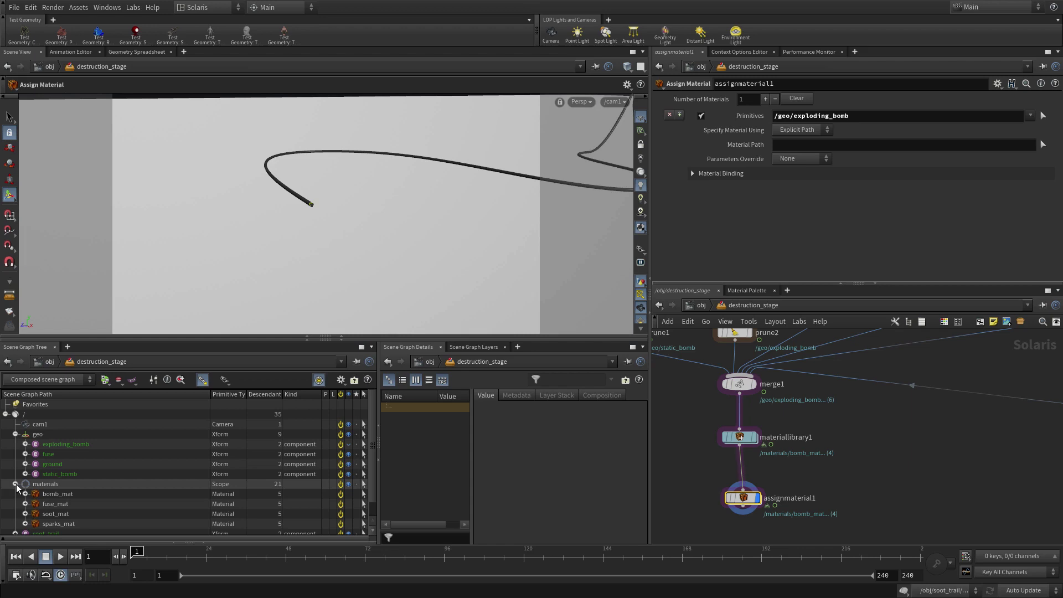
left_click_drag(54, 495, 898, 231)
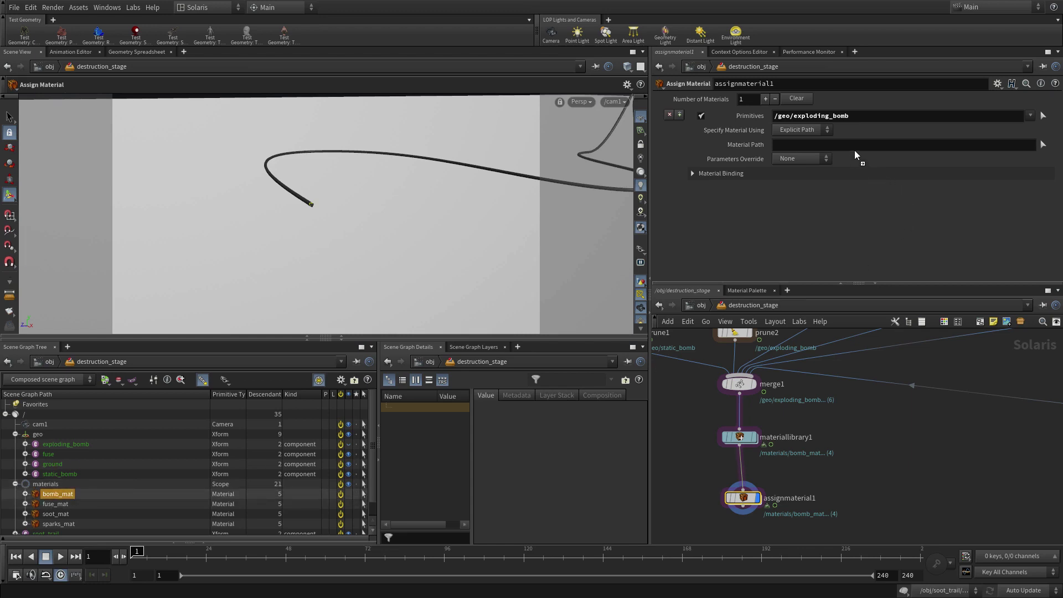
left_click_drag(852, 144, 852, 144)
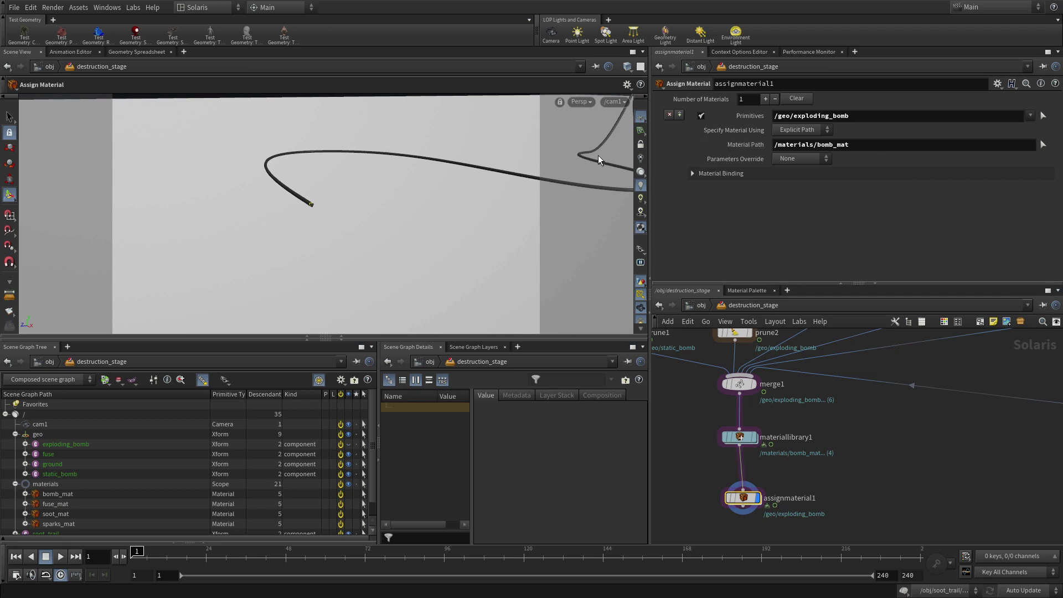
Insert three more material entries above the exploding_bomb entry in assignmaterial1
left_click(680, 115)
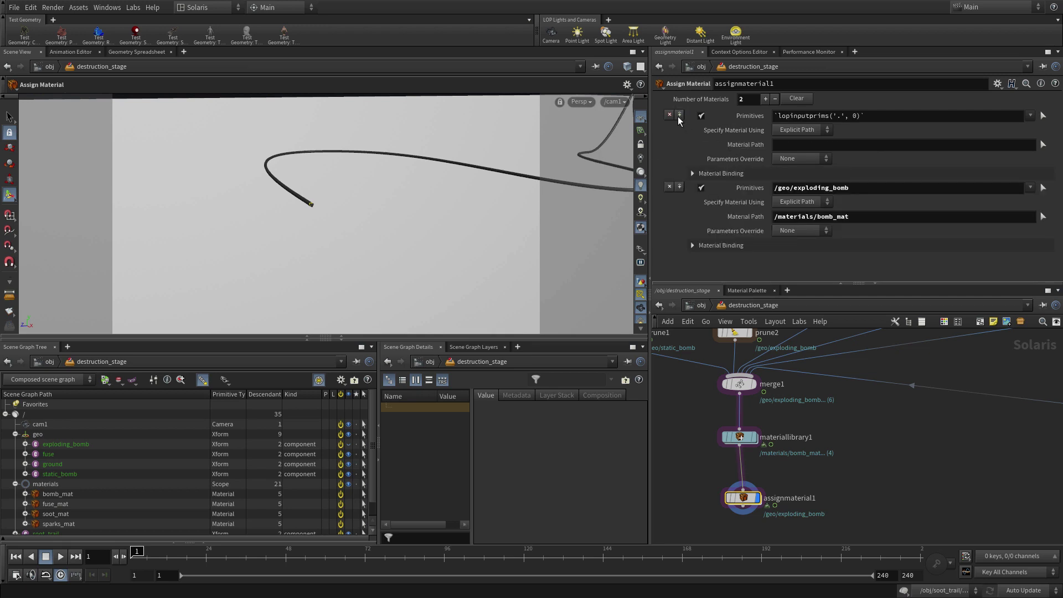
left_click(680, 115)
left_click(679, 115)
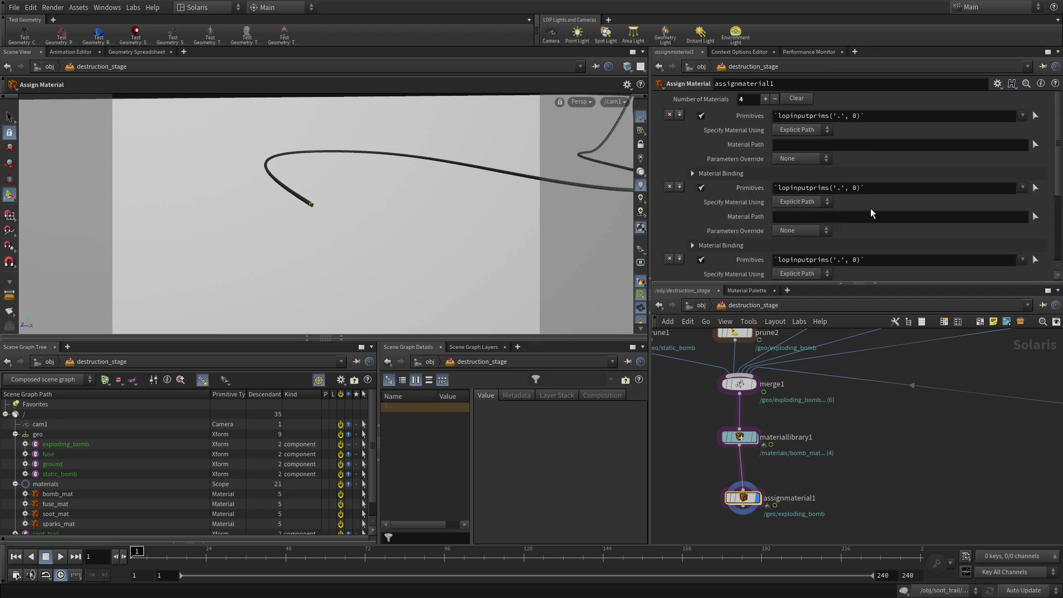
scroll(924, 245, "down", 2)
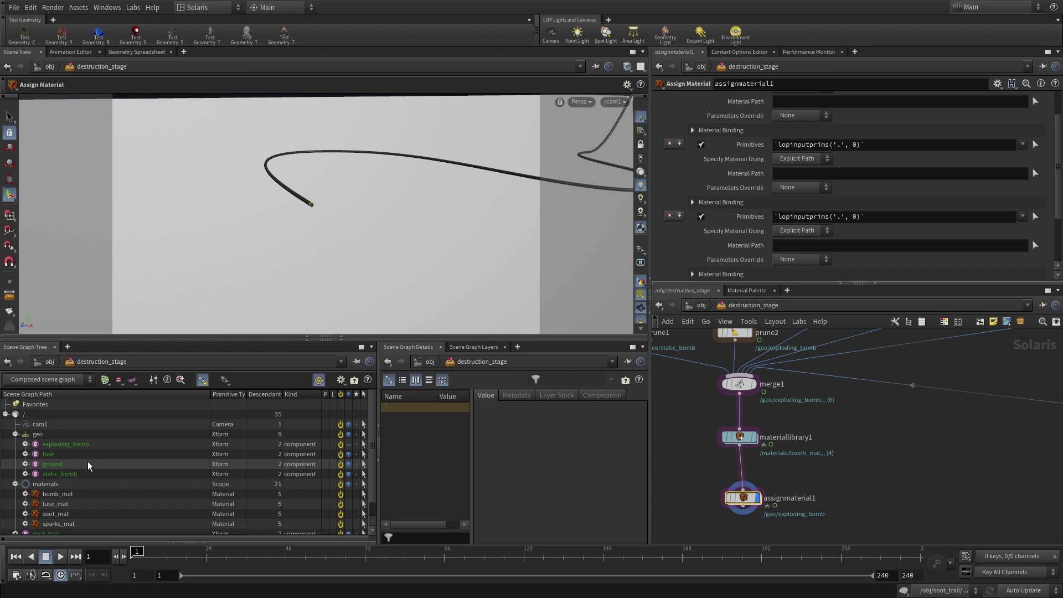
Set the primitive path of the sparks reference node to /fx/$OS
scroll(88, 466, "down", 1)
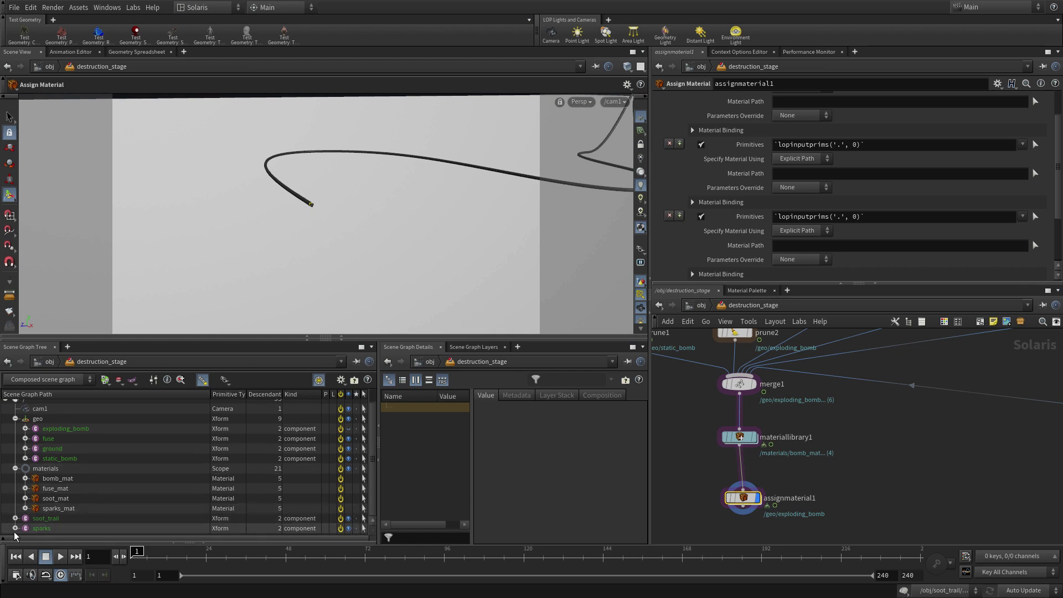
left_click(36, 529)
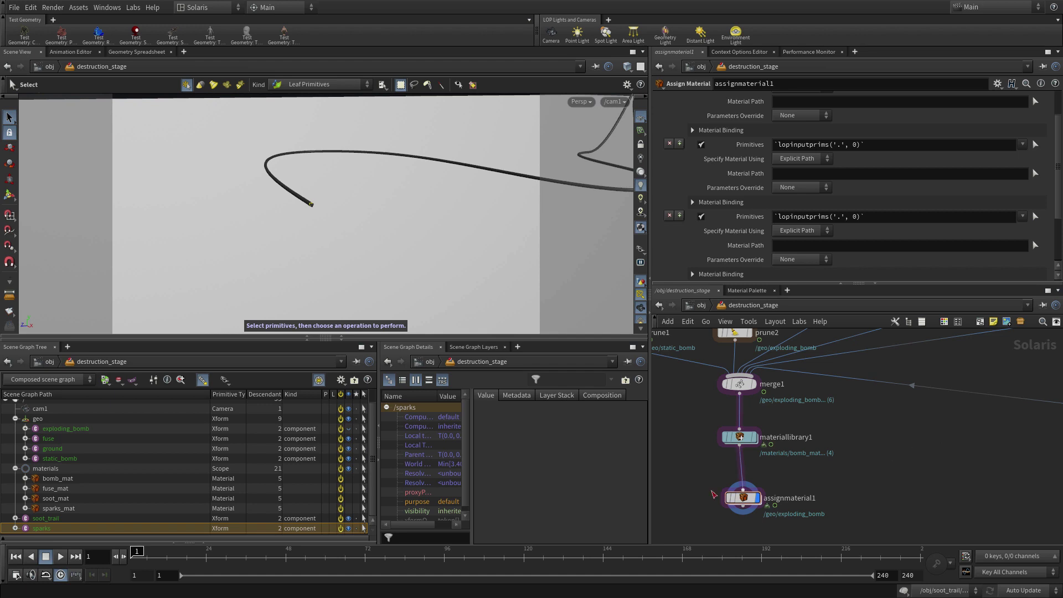
middle_click_drag(1041, 355, 657, 416)
left_click(836, 373)
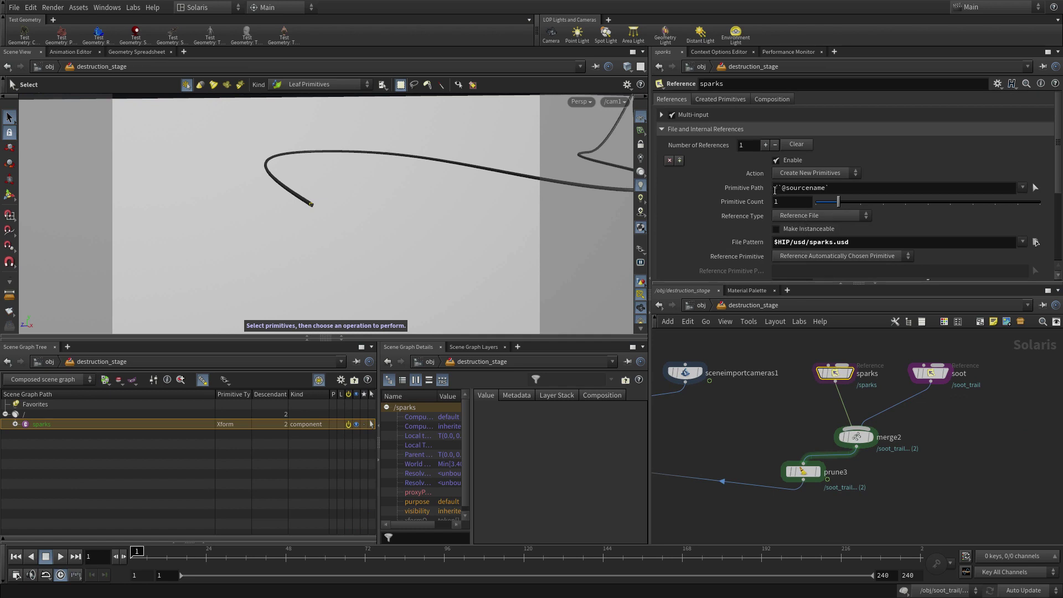
left_click_drag(777, 188, 923, 188)
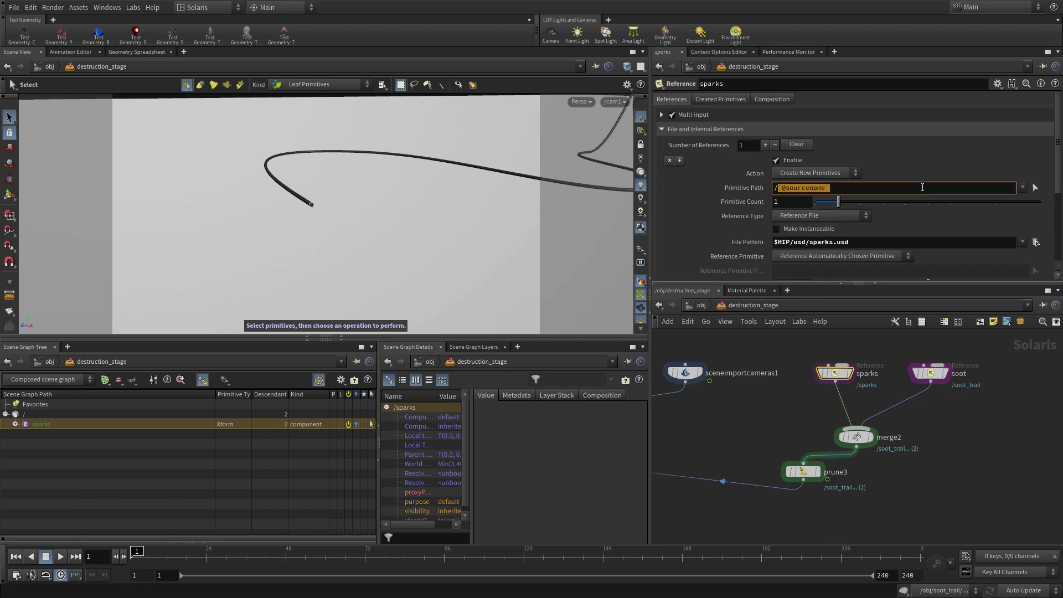
type("fx/$OS")
key("Return")
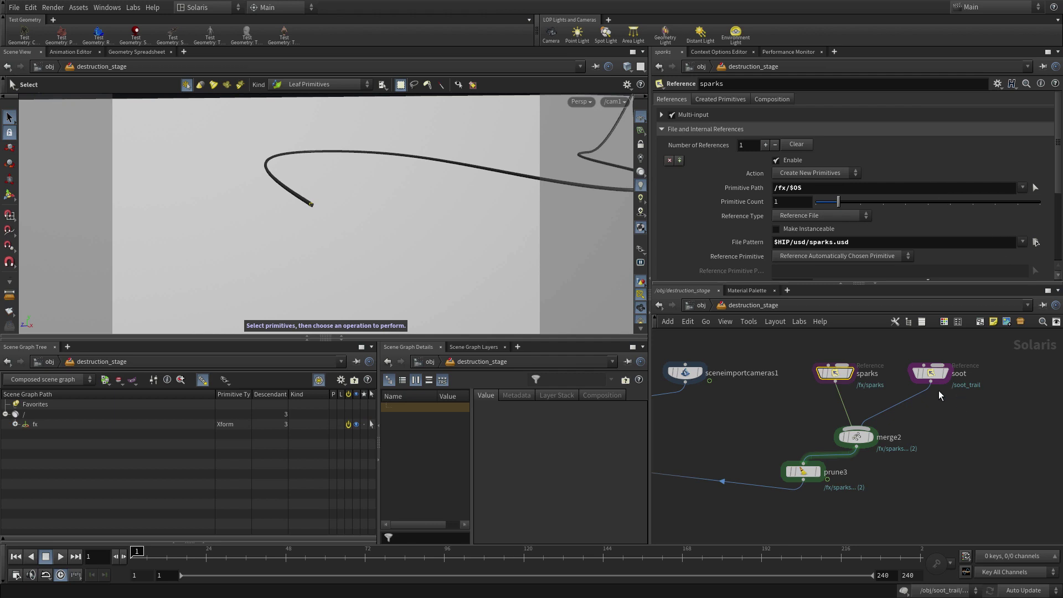
Set the primitive path of the soot reference node to /fx/$OS
left_click(930, 373)
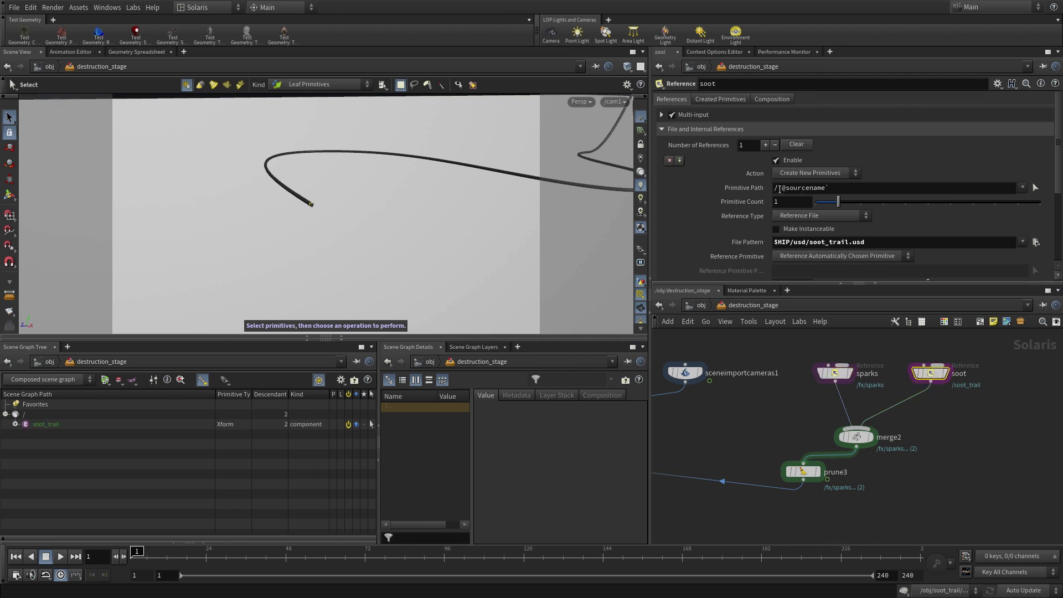
left_click_drag(780, 189, 909, 195)
key("BackSpace")
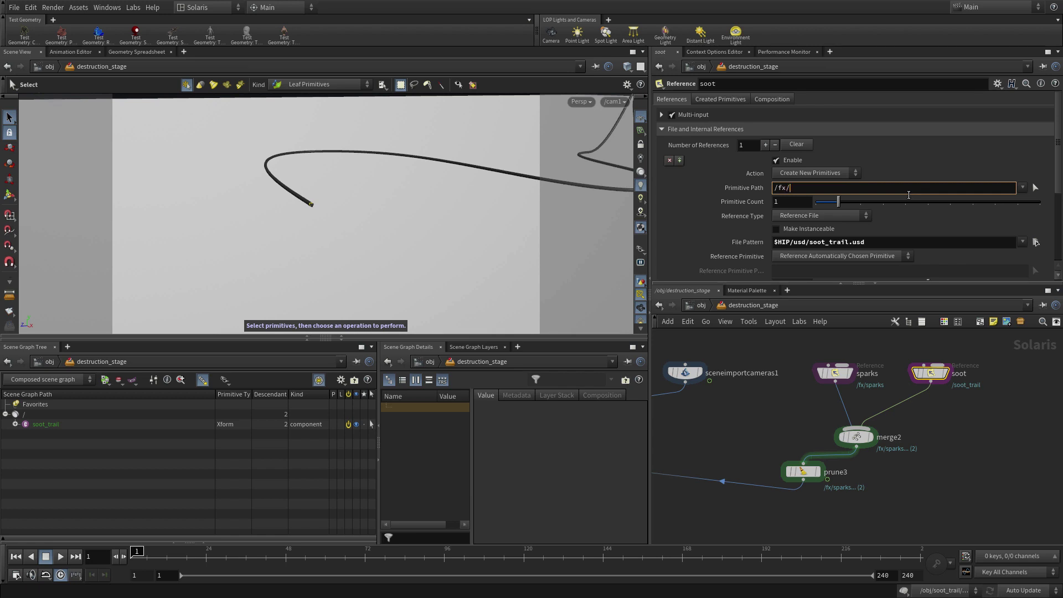
type("fx/$)")
key("BackSpace")
type("OS")
key("Return")
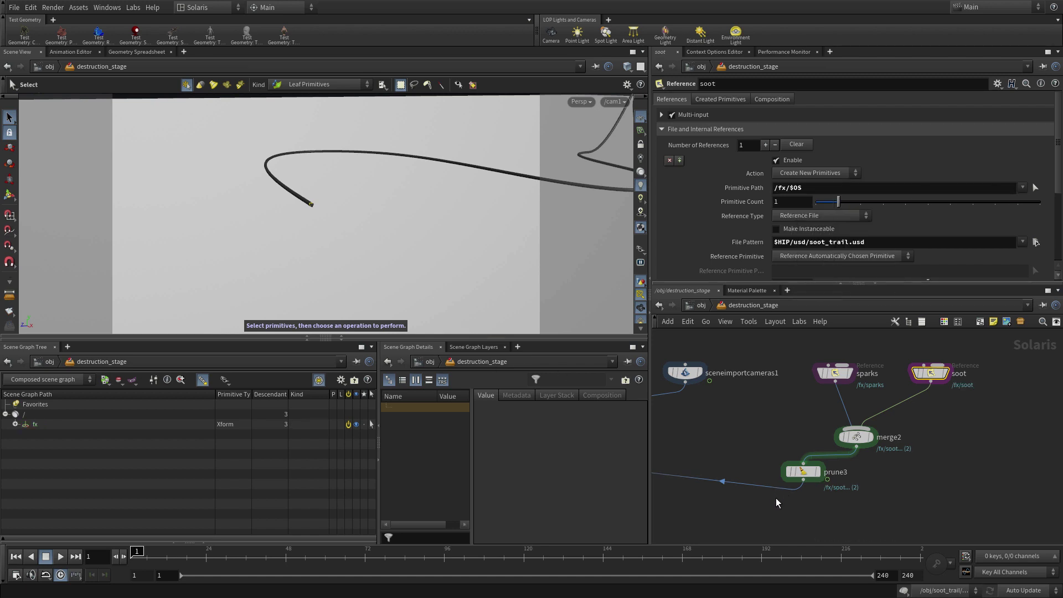
In the third entry of assignmaterial1, assign /materials/bomb_mat to the /geo/static_bomb primitive
scroll(776, 503, "down", 10)
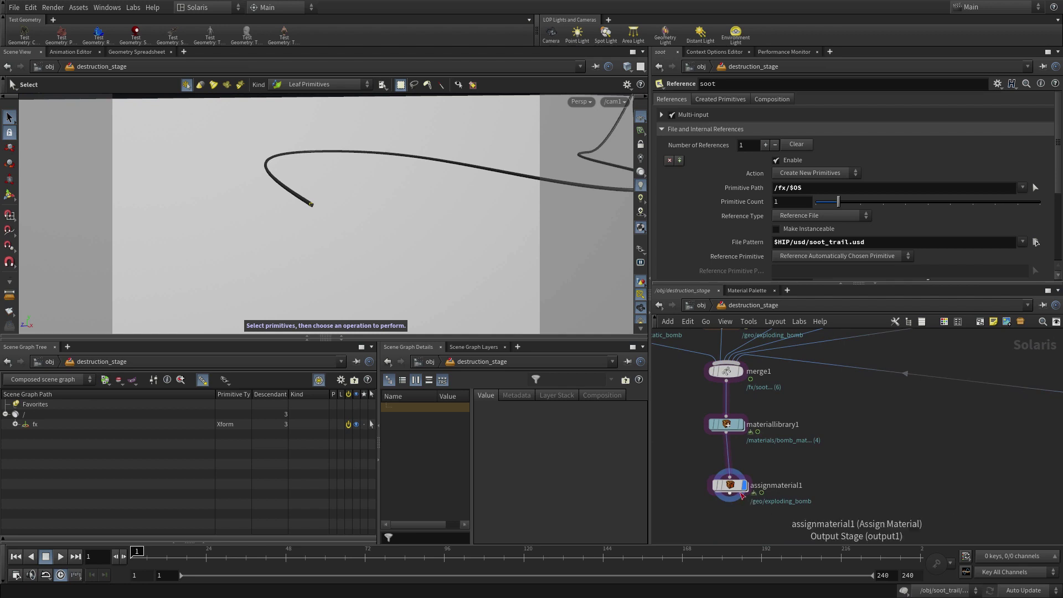
left_click(741, 492)
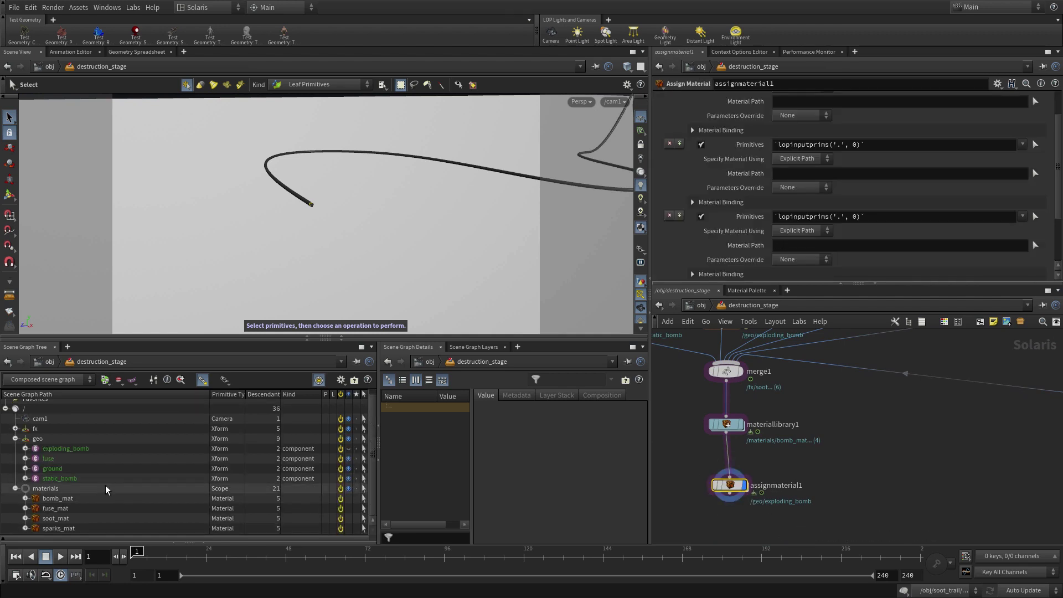
left_click(16, 429)
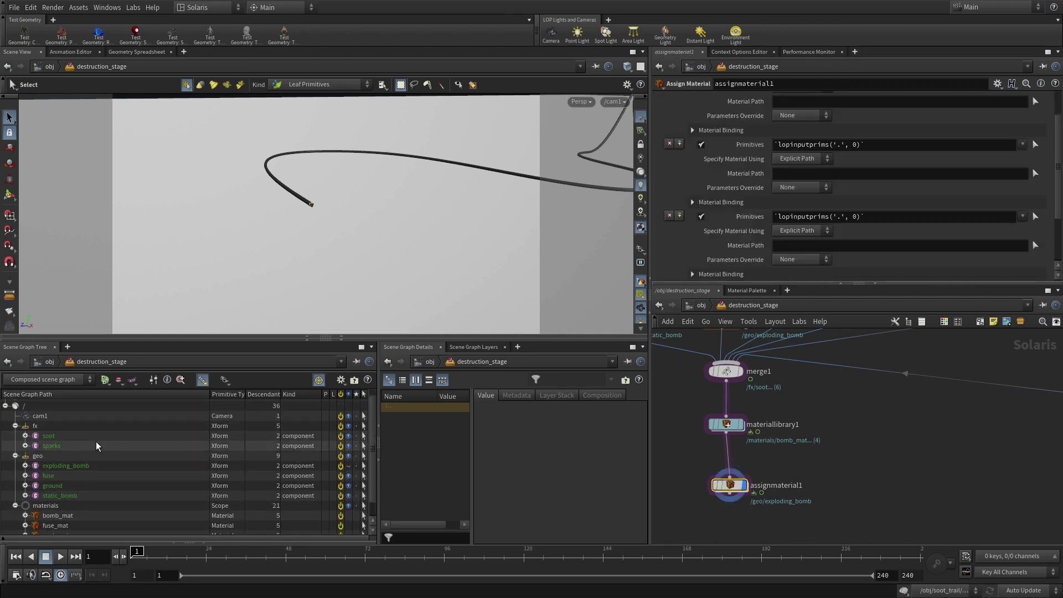
left_click(74, 496)
scroll(71, 483, "up", 1)
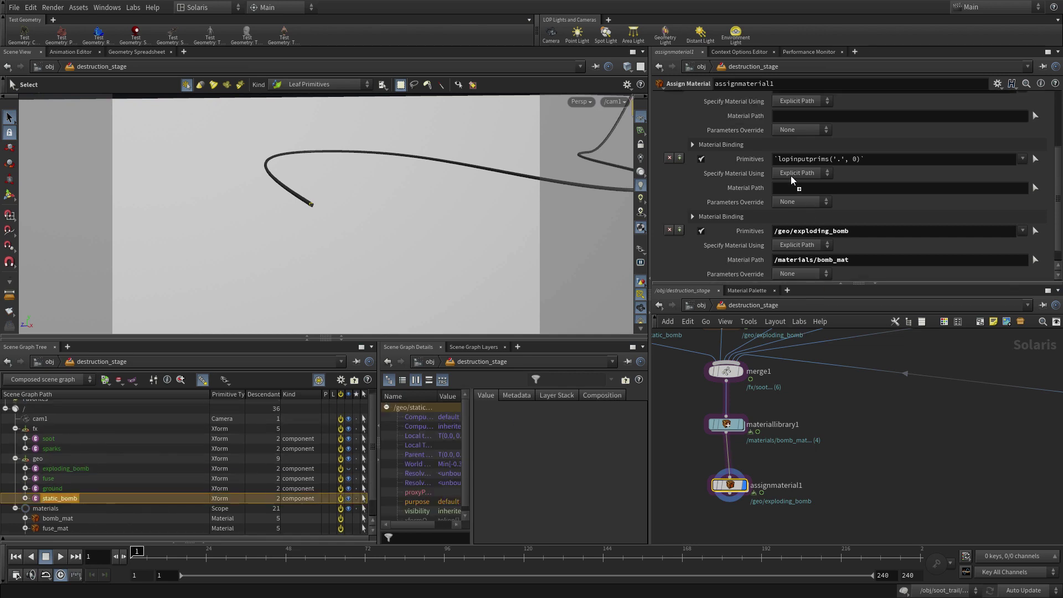
left_click_drag(791, 160, 792, 161)
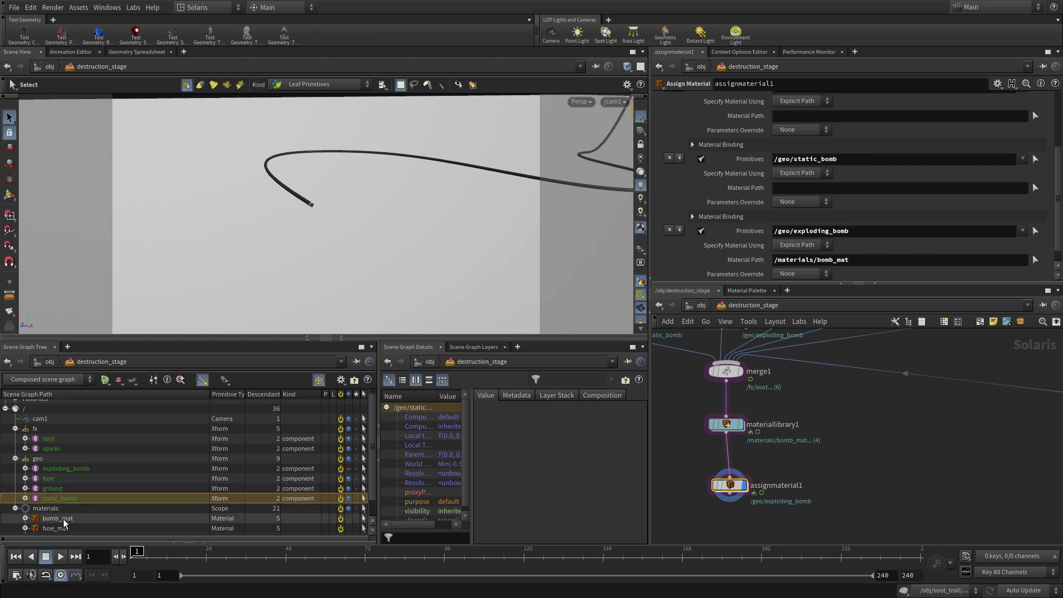
left_click_drag(60, 519, 783, 190)
Set the material paths of assignmaterial1's first two entries to /materials/soot_mat and /materials/sparks_mat
scroll(804, 237, "up", 5)
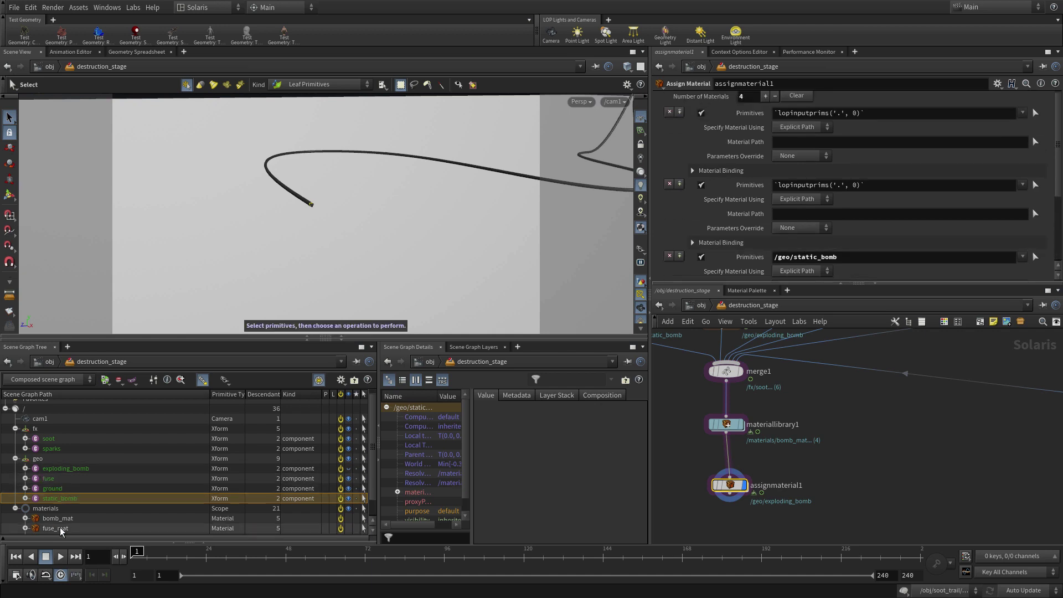
scroll(81, 523, "down", 1)
left_click_drag(62, 519, 795, 145)
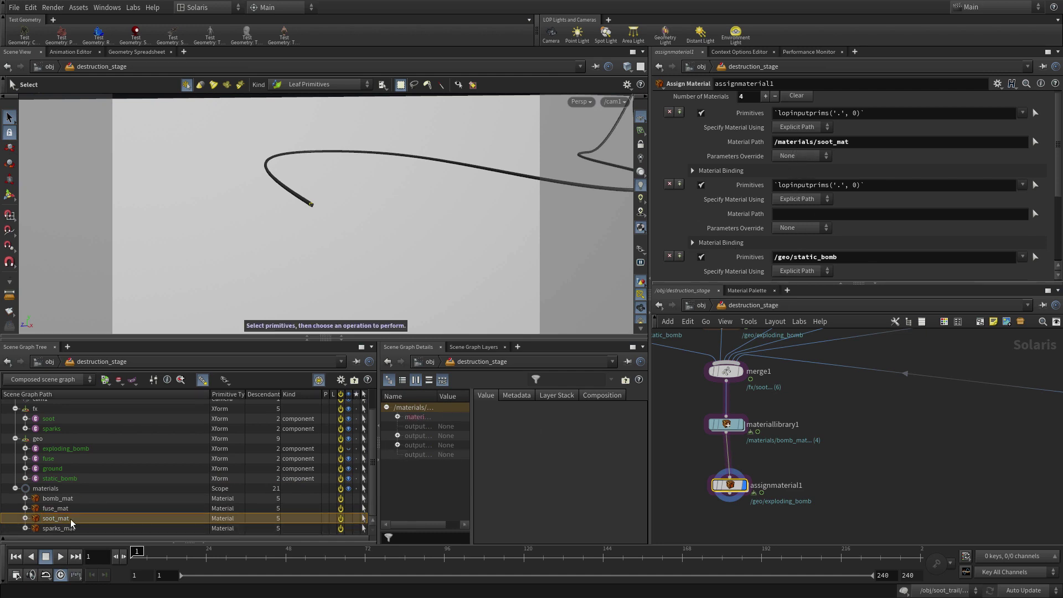
left_click_drag(57, 533, 796, 218)
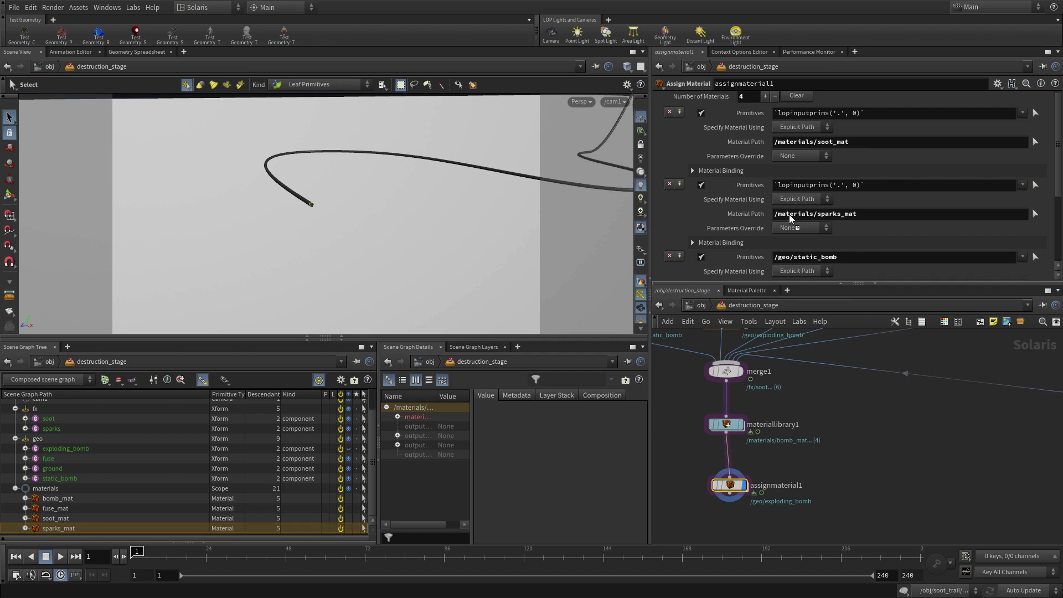
Set the primitives of the soot_mat entry to /fx/soot and of the sparks_mat entry to /fx/sparks
left_click(51, 419)
left_click_drag(51, 422, 786, 116)
left_click(51, 448)
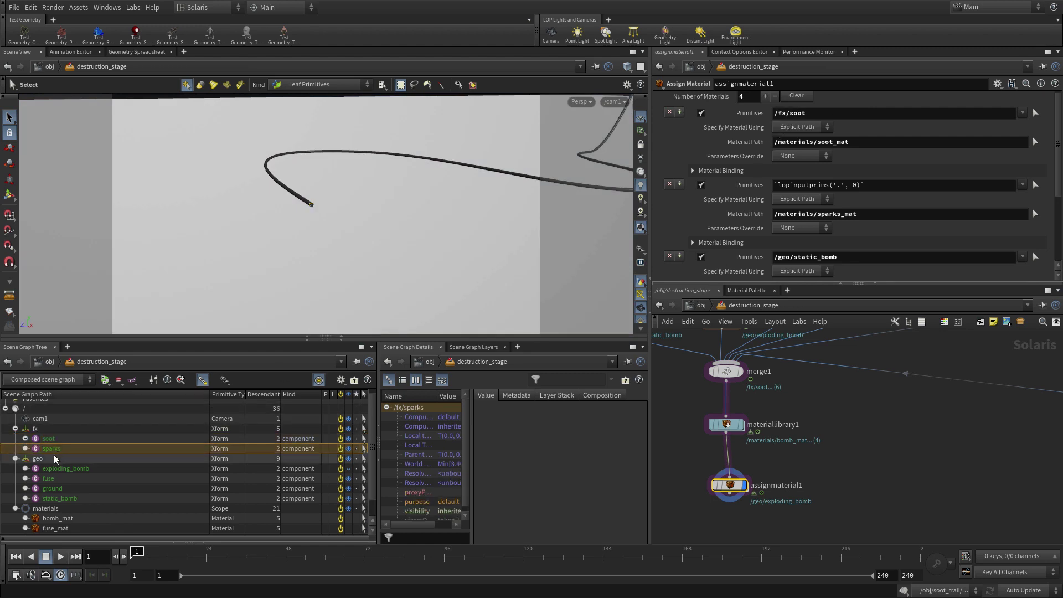
left_click_drag(277, 445, 871, 183)
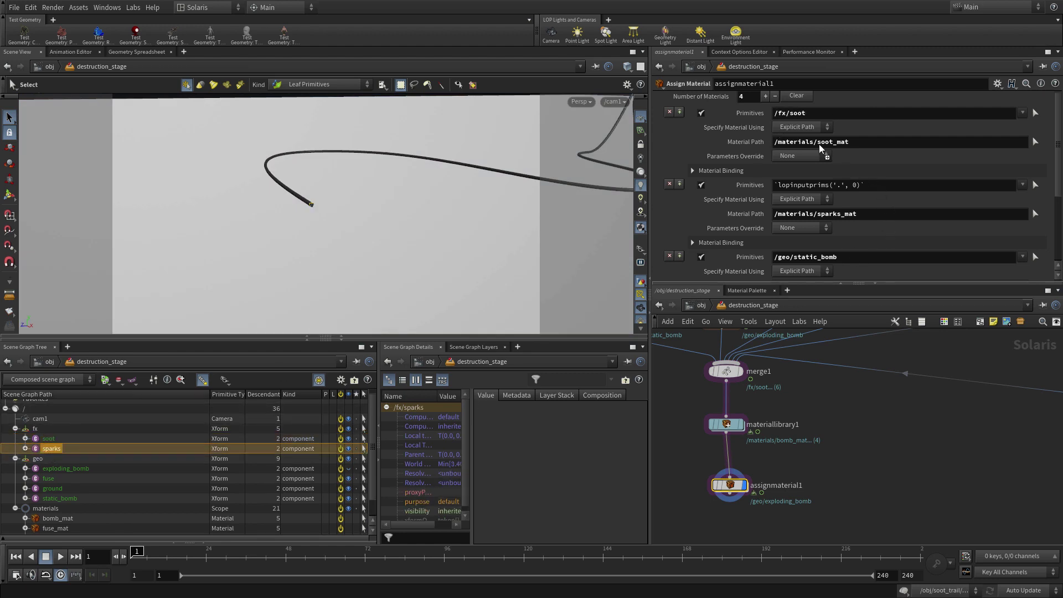
left_click_drag(821, 148, 804, 188)
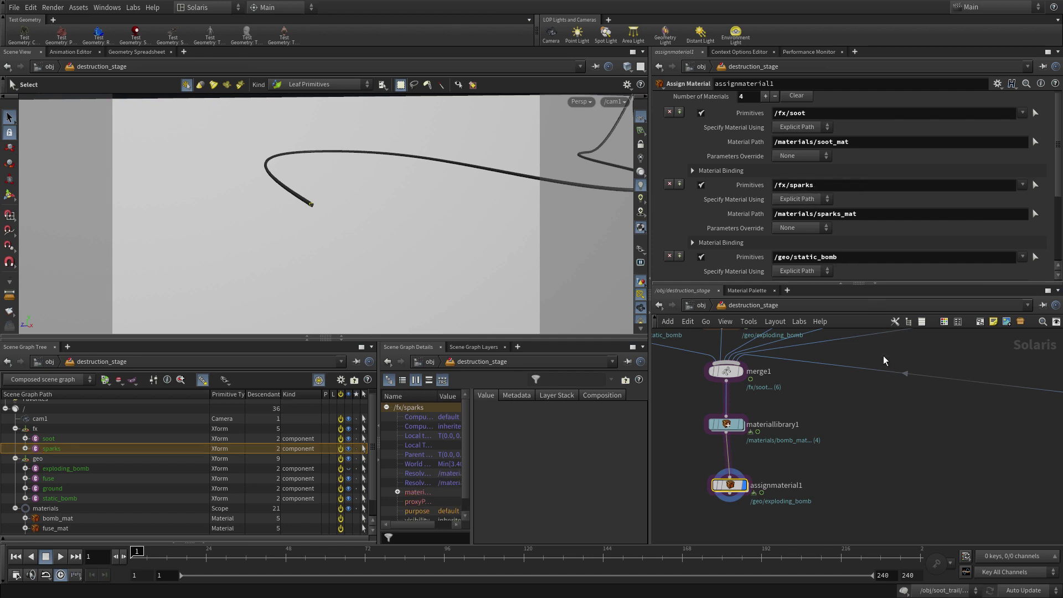
Add the Concrete preset from the Material Palette to the materials in materiallibrary1
left_click(734, 291)
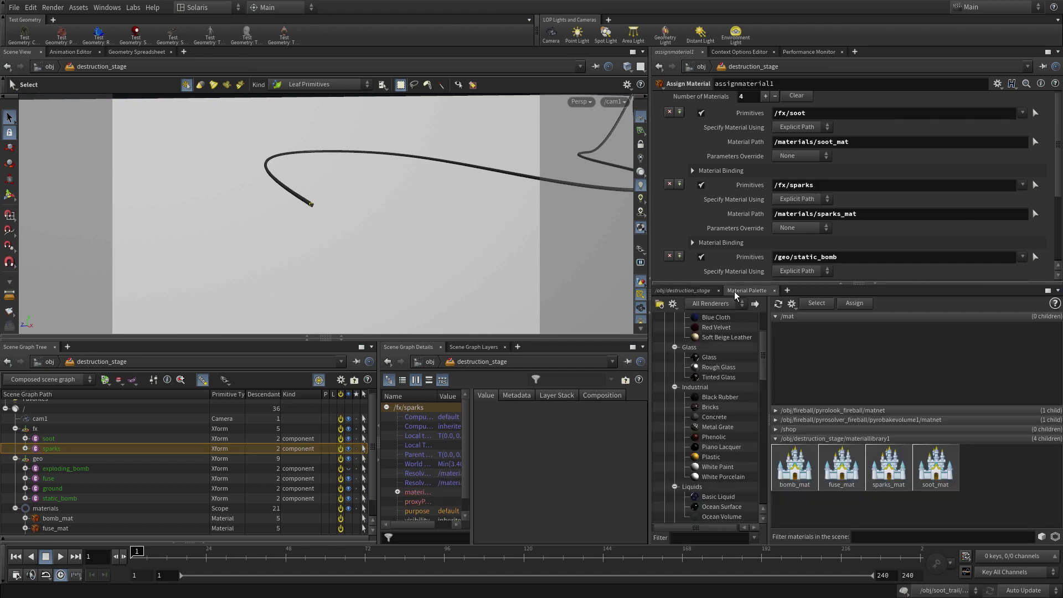
left_click_drag(703, 421, 1003, 482)
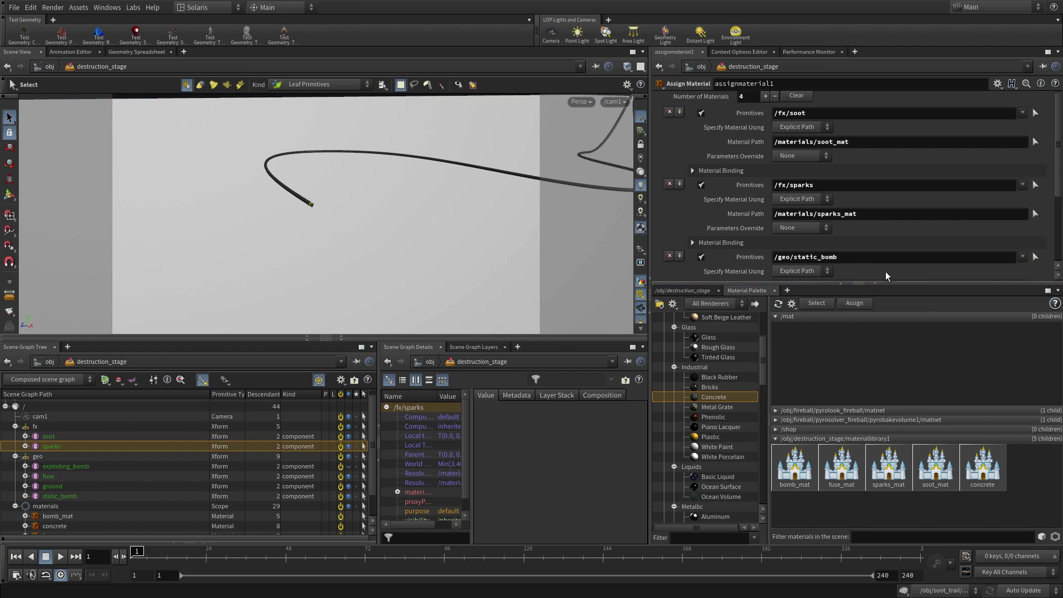
scroll(886, 260, "down", 4)
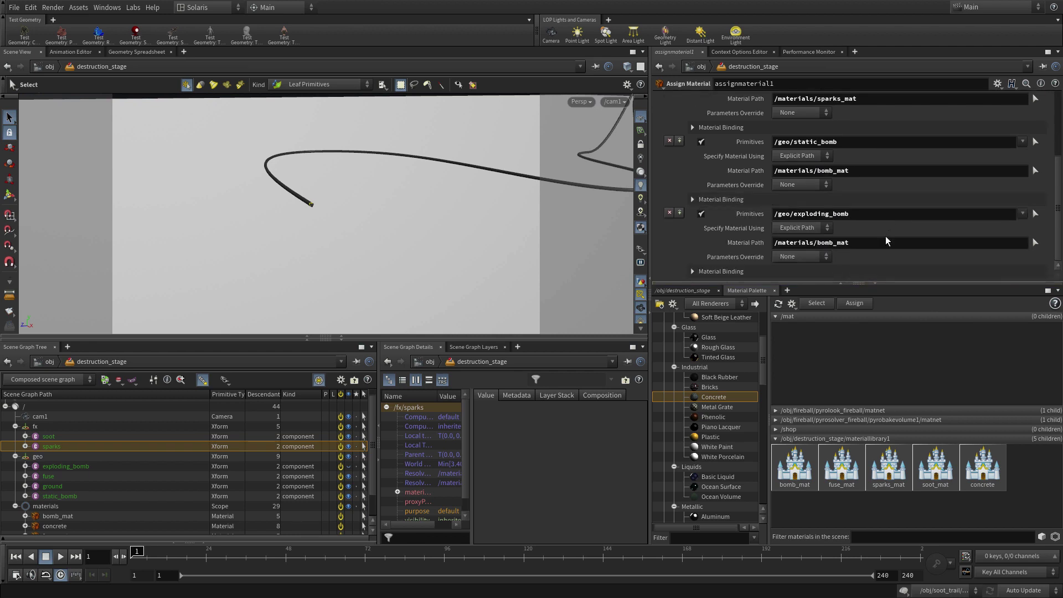
Insert an entry before exploding_bomb in assignmaterial1 that assigns /materials/concrete to the /geo/ground primitive
left_click(680, 214)
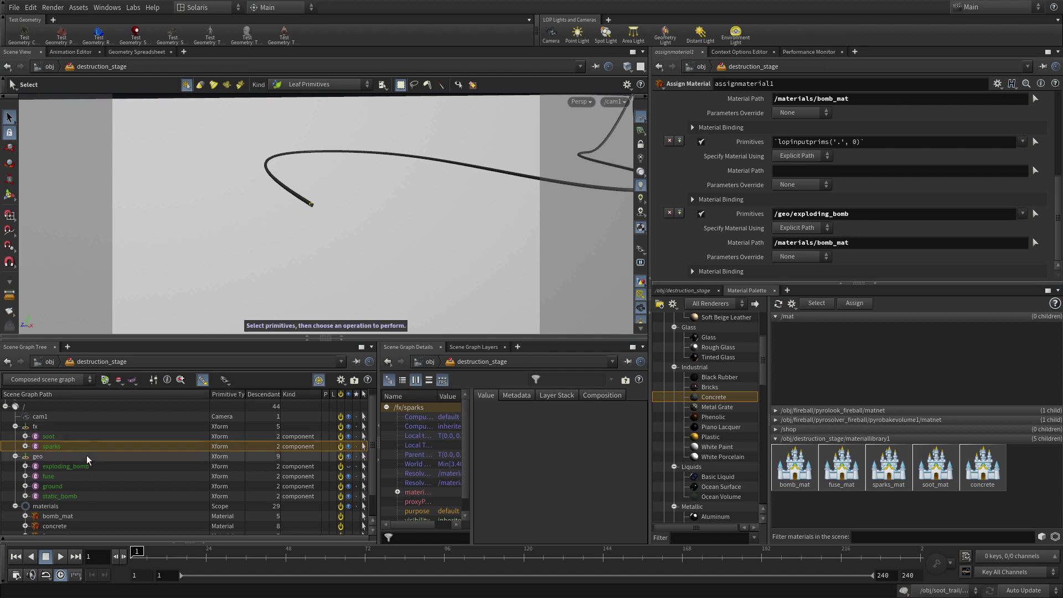
left_click(74, 489)
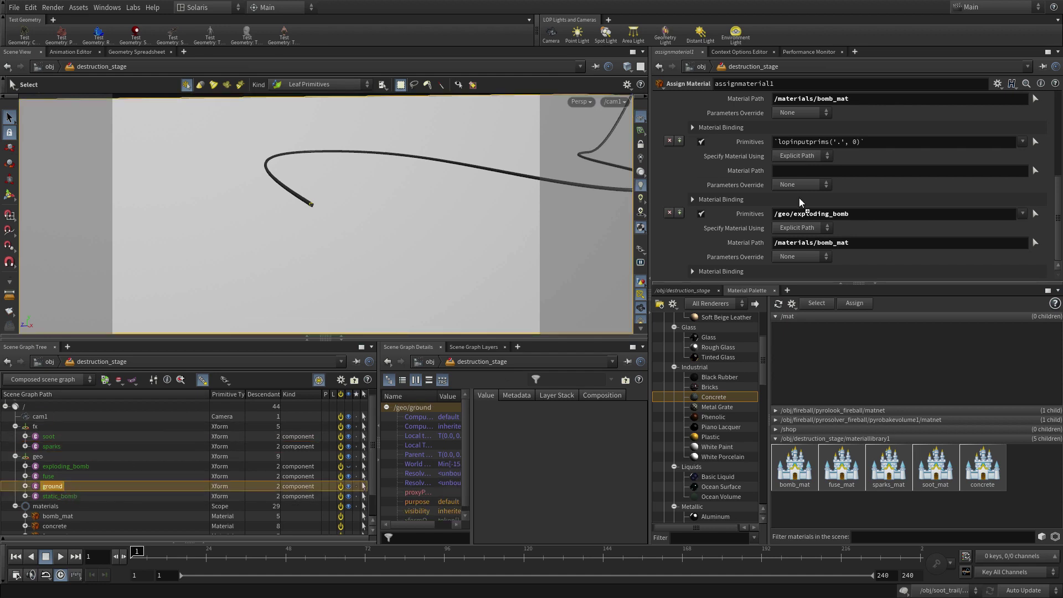
left_click_drag(822, 142, 820, 142)
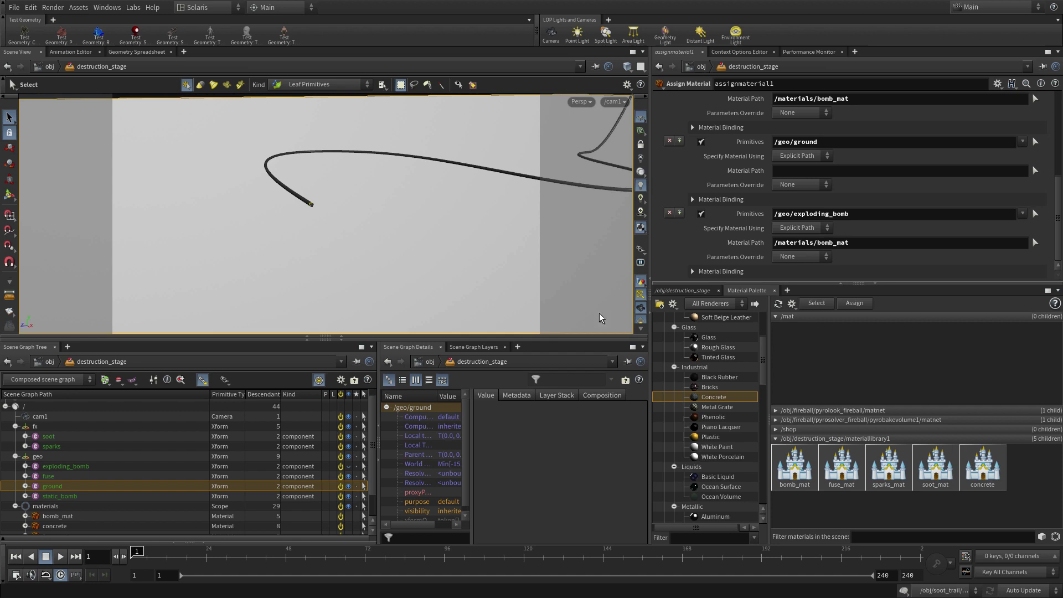
scroll(61, 501, "down", 1)
left_click(59, 500)
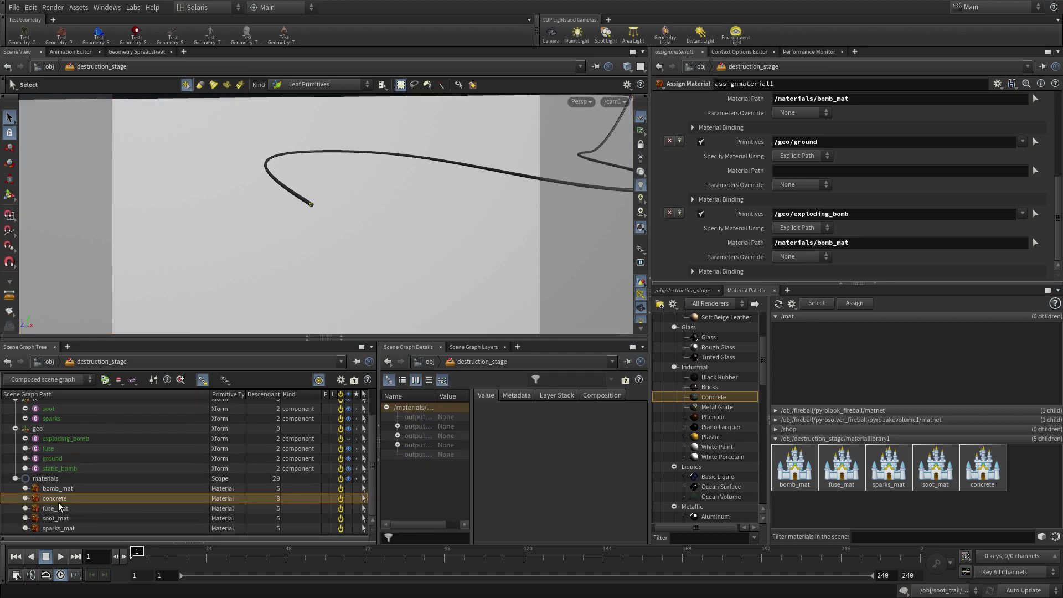
left_click_drag(59, 504, 820, 176)
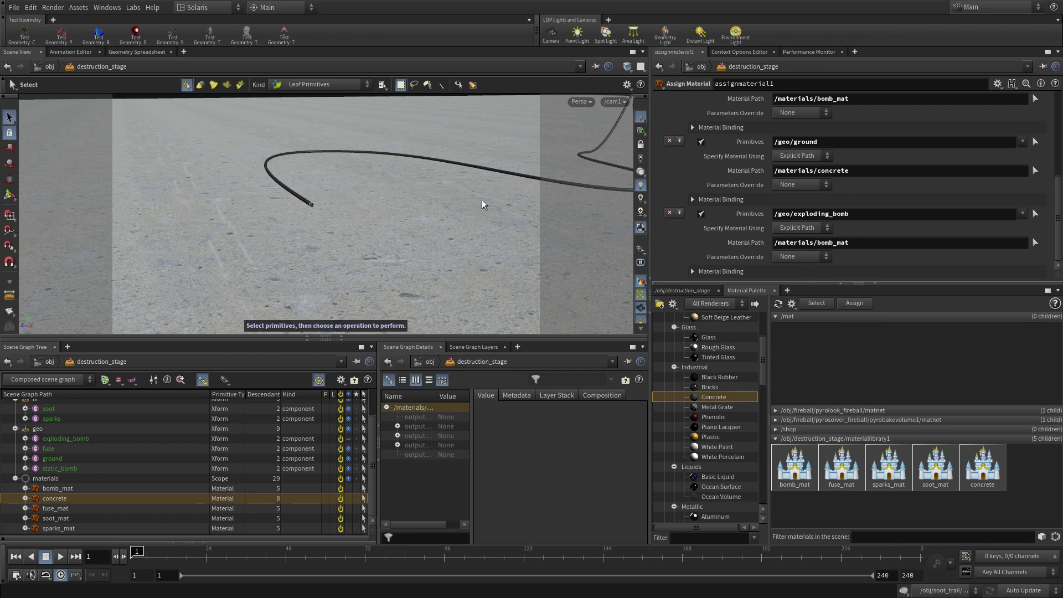
Return to the destruction_stage network and move the timeline to frame 180
left_click(687, 291)
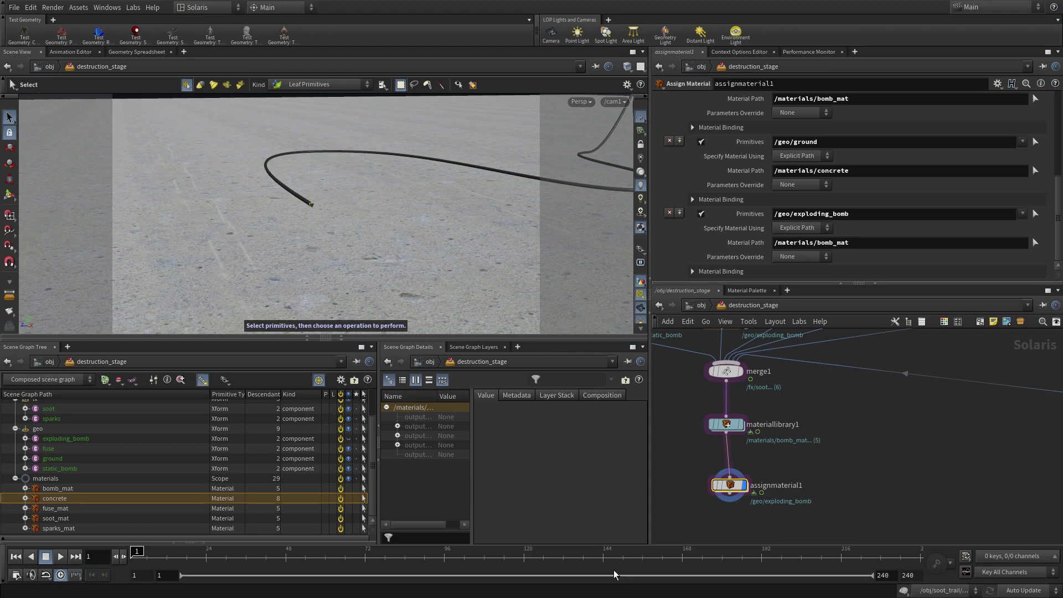
left_click(704, 555)
left_click_drag(708, 555, 723, 556)
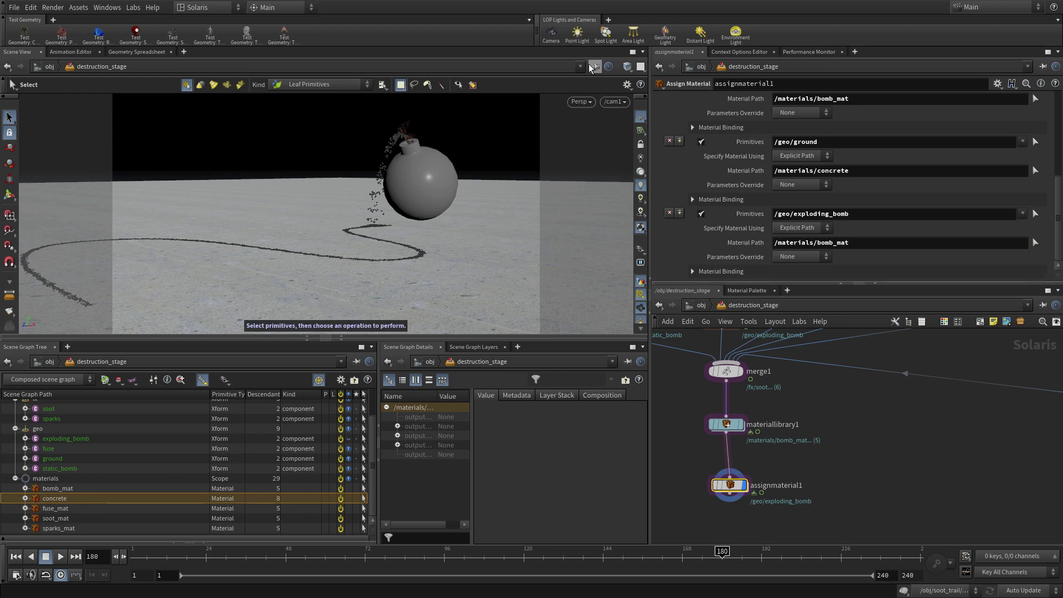
Add a Light node below assignmaterial1, wire it to that node's output and display it
middle_click_drag(831, 505, 784, 491)
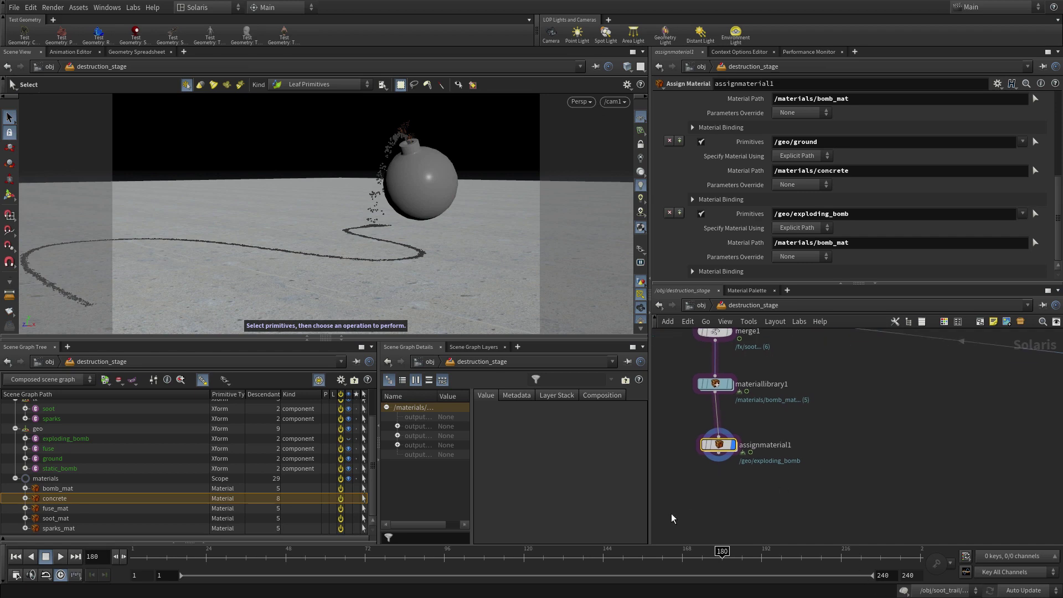
left_click(697, 510)
key("Tab")
key("Return")
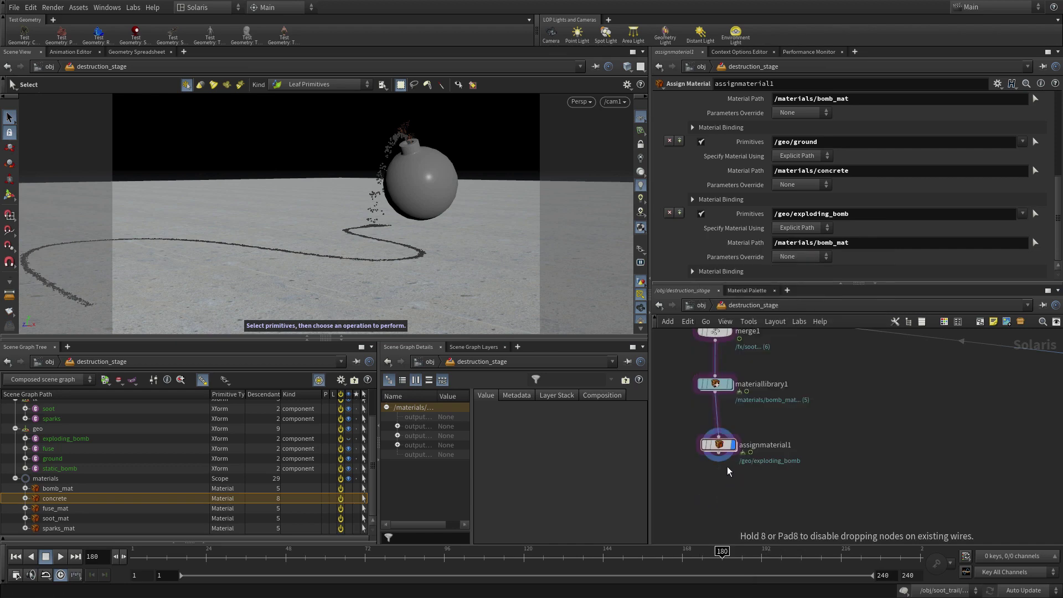
left_click(718, 498)
left_click(718, 455)
left_click(720, 490)
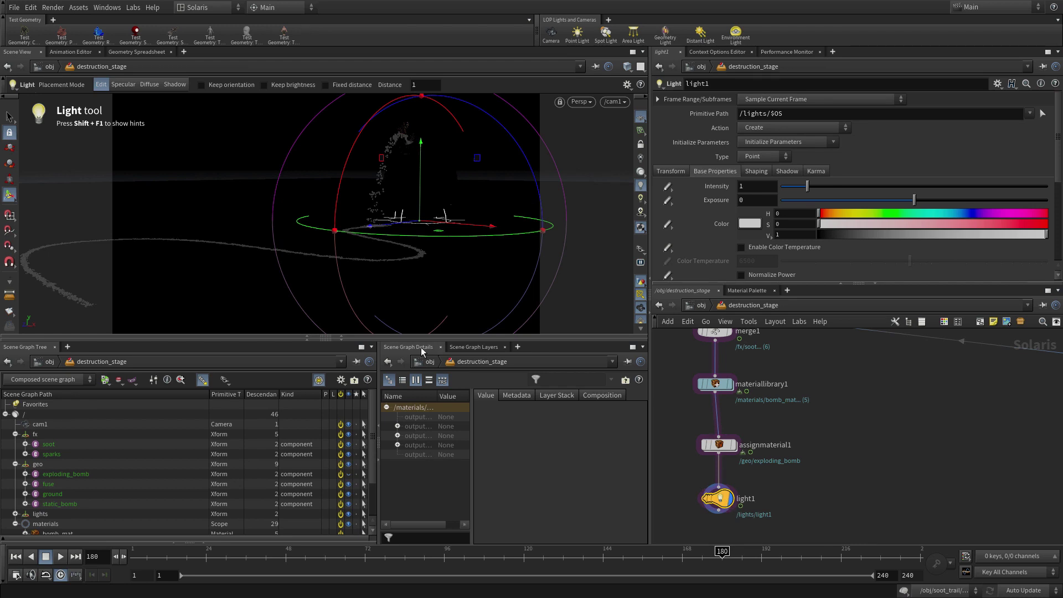
Raise the point light above the ground and move it to the left of the bomb
left_click_drag(423, 178, 383, 161)
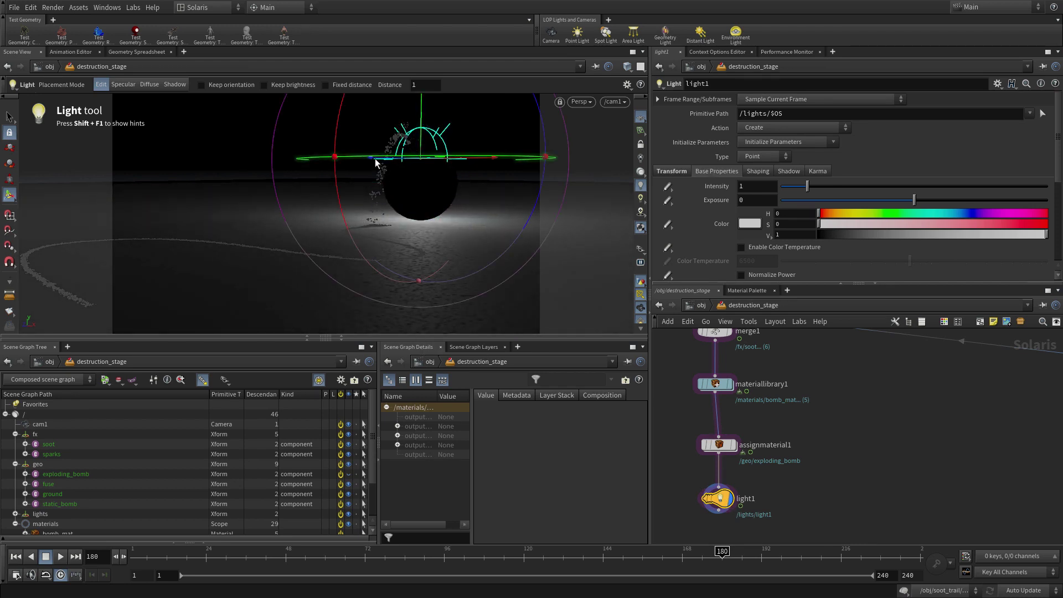
left_click_drag(419, 138, 408, 167)
left_click_drag(388, 200, 227, 219)
left_click_drag(232, 173, 251, 155)
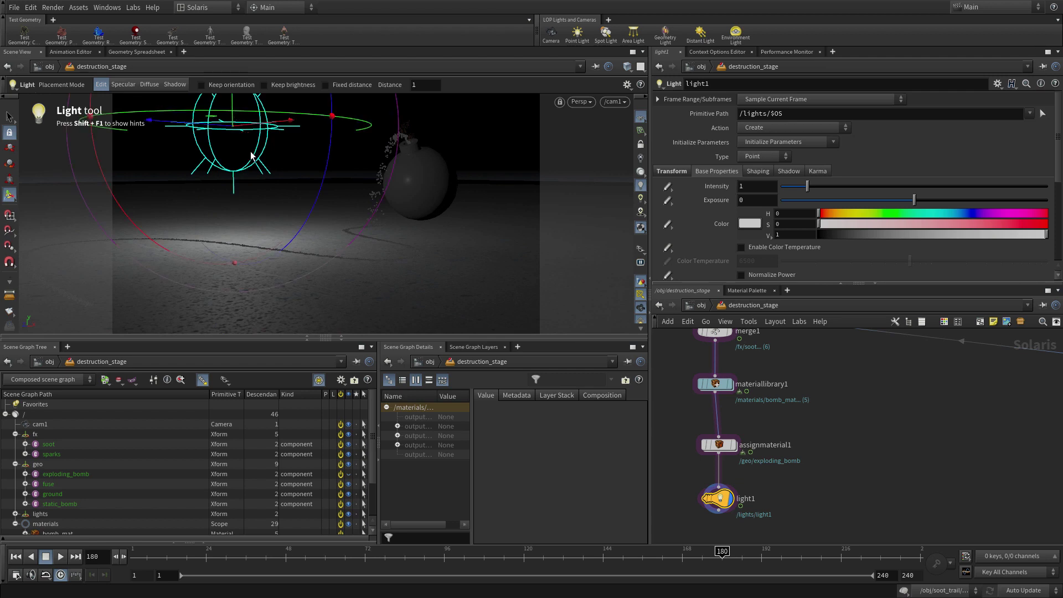
Set light1's intensity to 50 and turn on shadows in the viewport lighting
left_click(747, 186)
type("50")
key("Return")
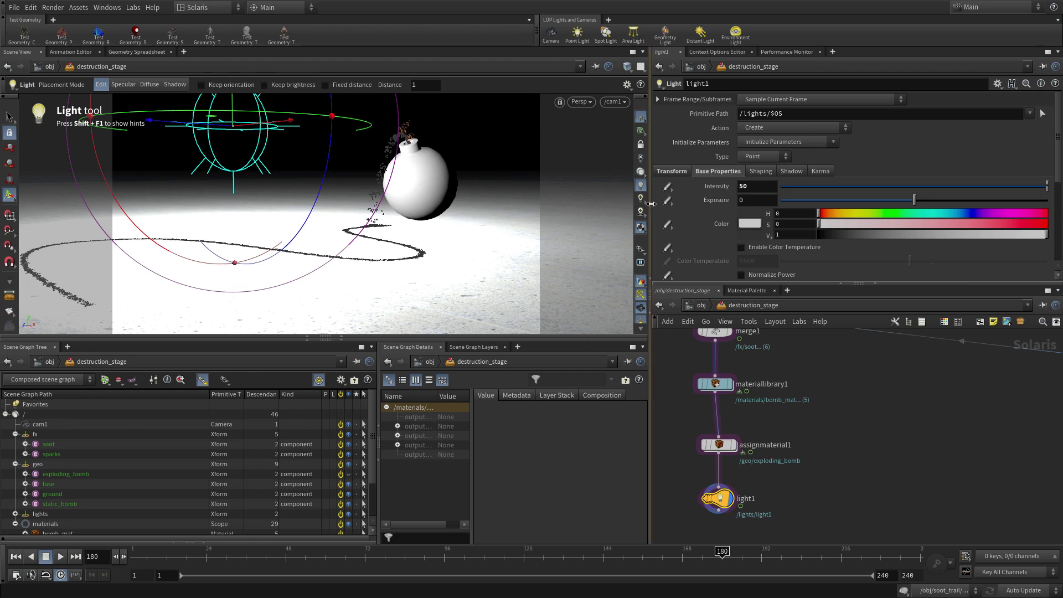
left_click(640, 218)
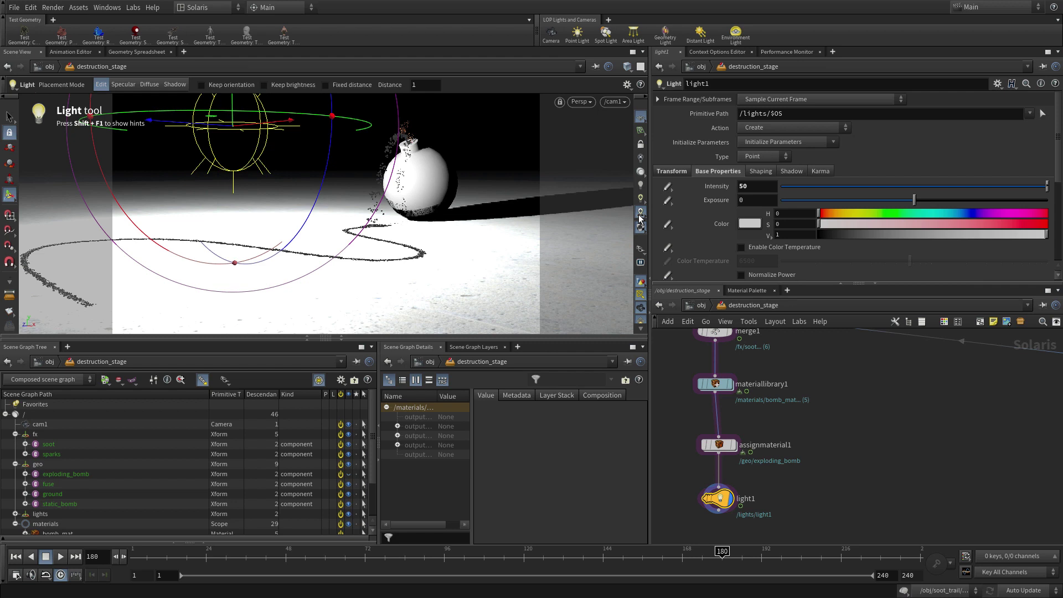
Position light1 in Shadow placement mode, with the pivot on the bomb's upper left and the shadow on the ground to its right
left_click(172, 84)
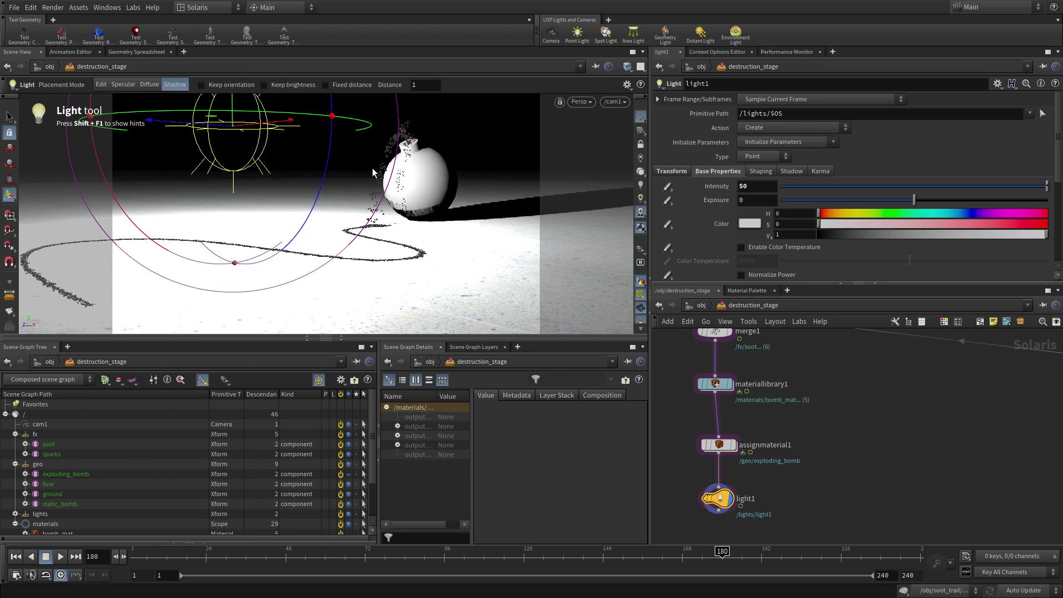
left_click_drag(401, 160, 487, 232)
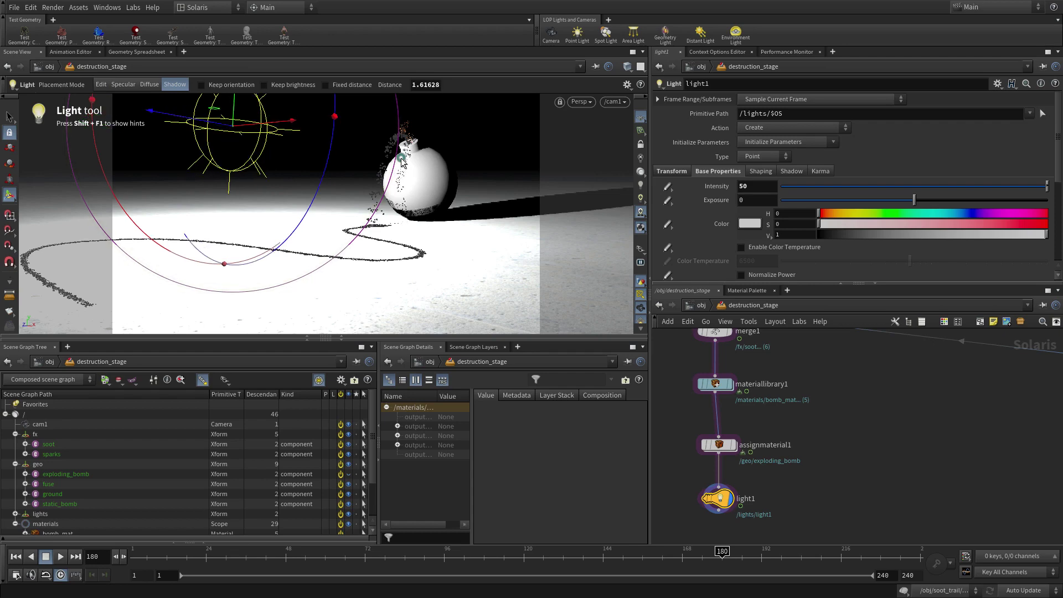
left_click(505, 232, "shift")
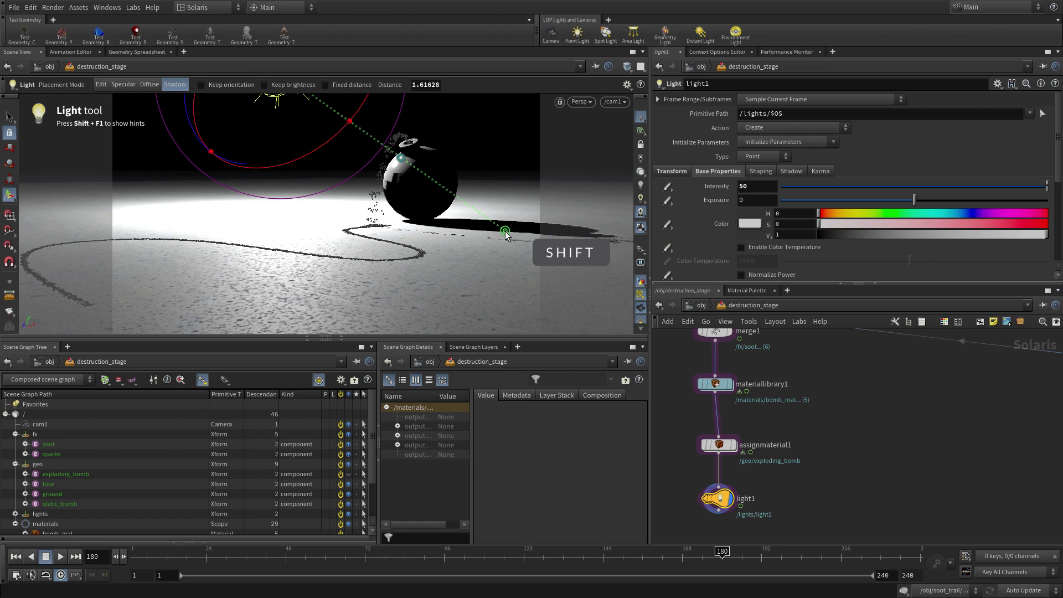
left_click(409, 170)
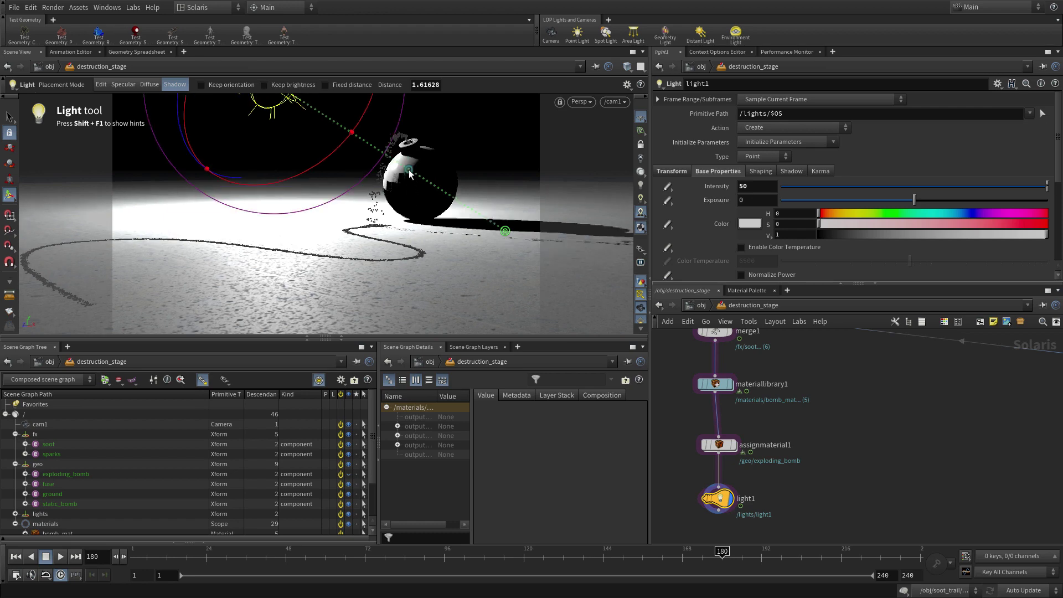
left_click(498, 209, "shift")
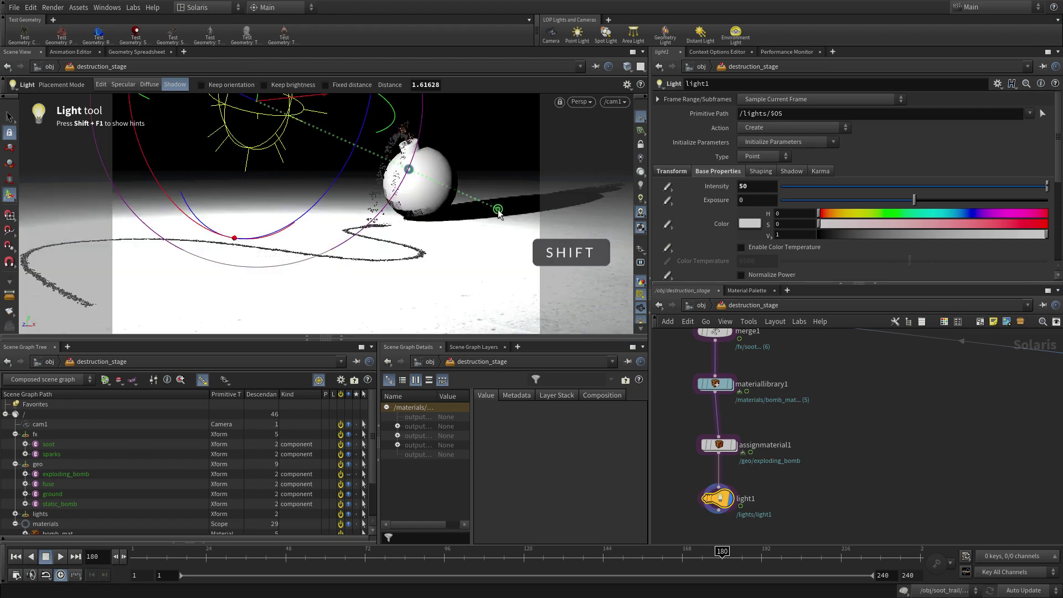
left_click(413, 175)
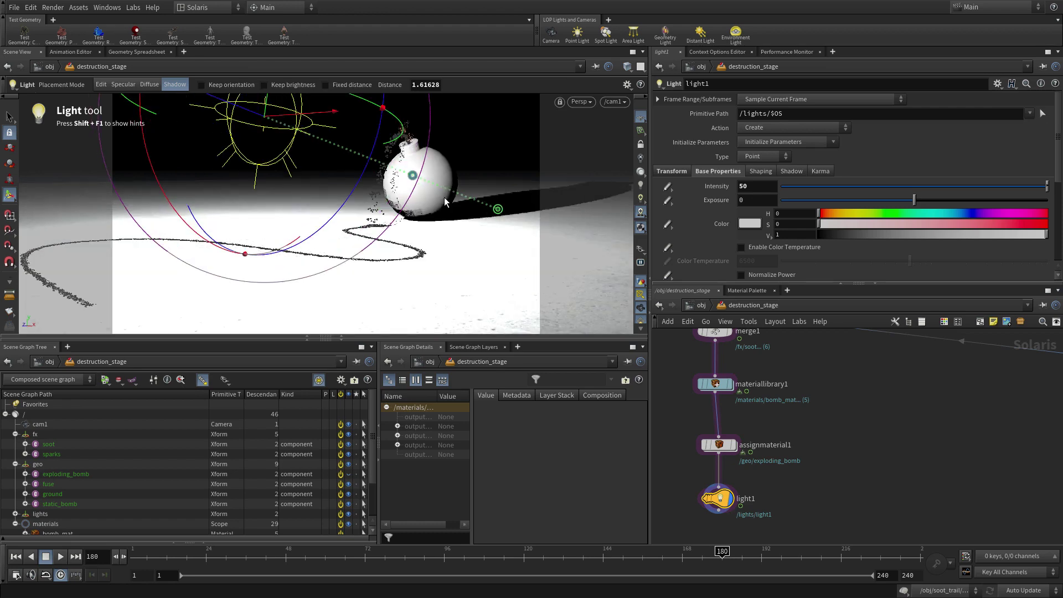
left_click(395, 163)
left_click(499, 222, "shift")
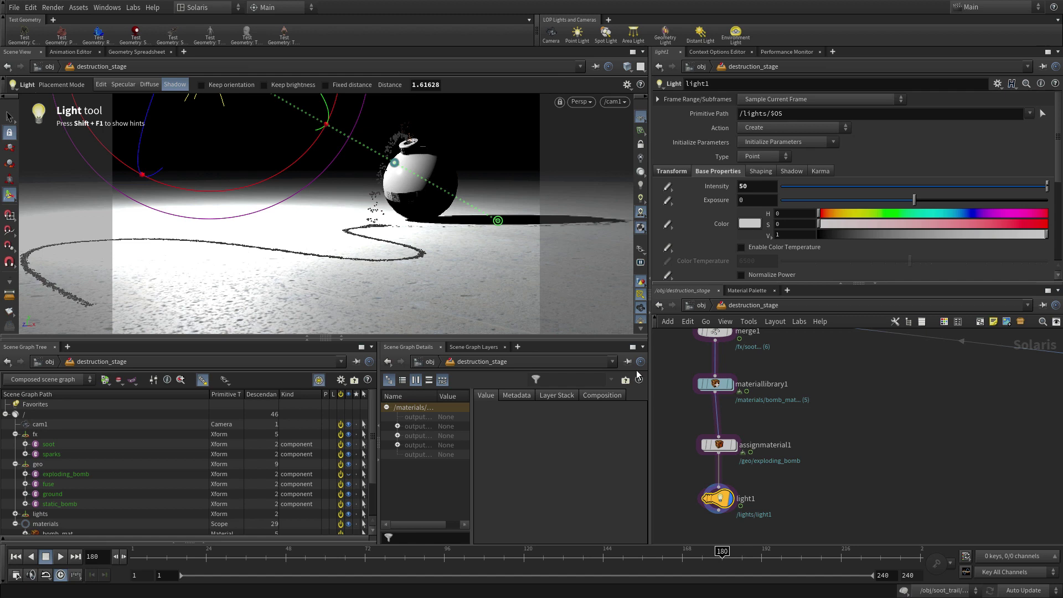
Switch the viewport renderer to Karma and enable its denoiser
left_click(581, 102)
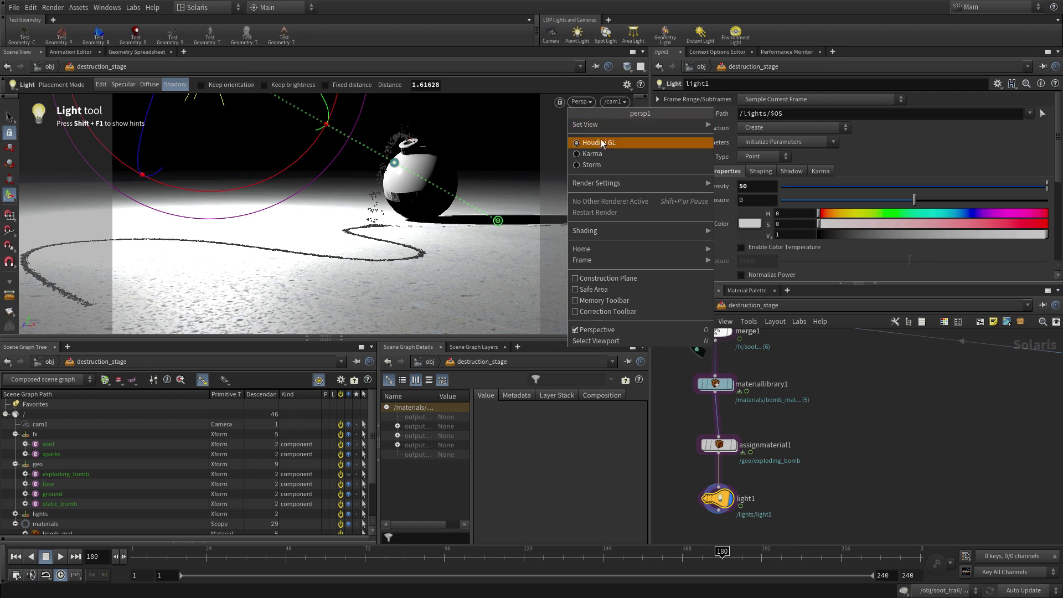
left_click(603, 153)
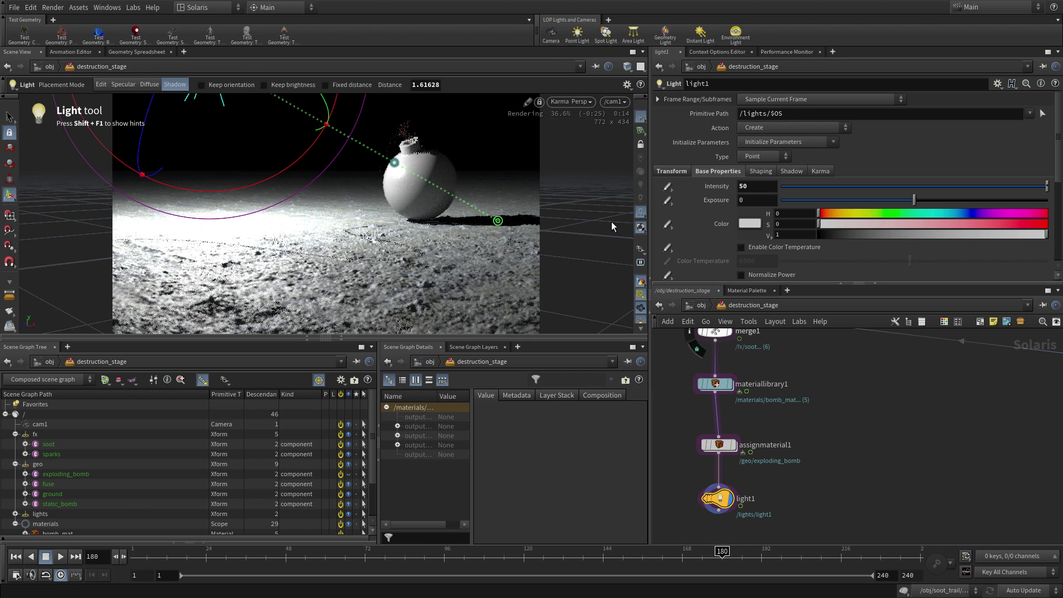
scroll(640, 248, "down", 3)
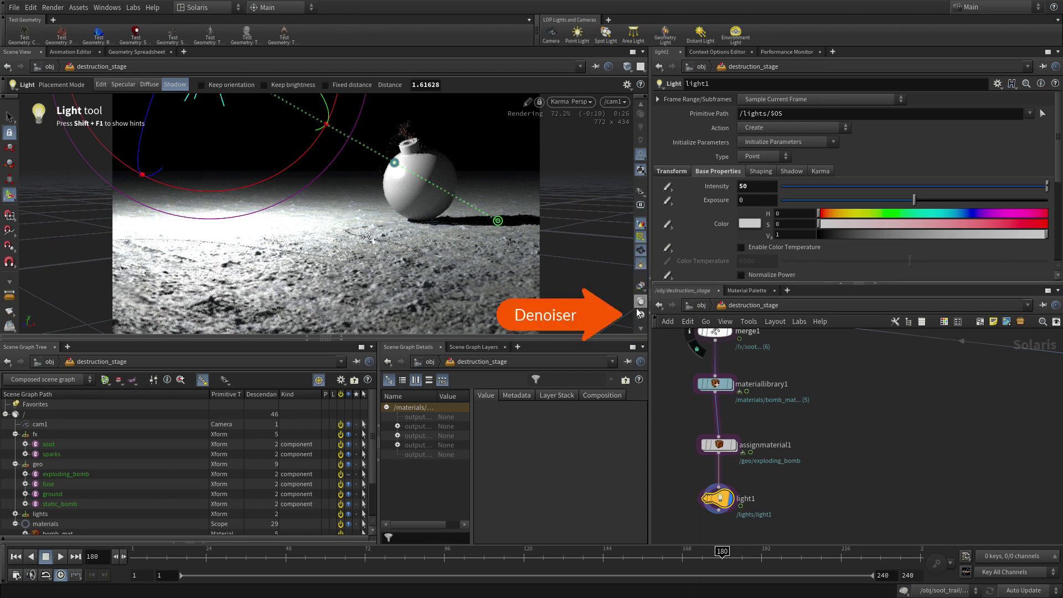
left_click(641, 316)
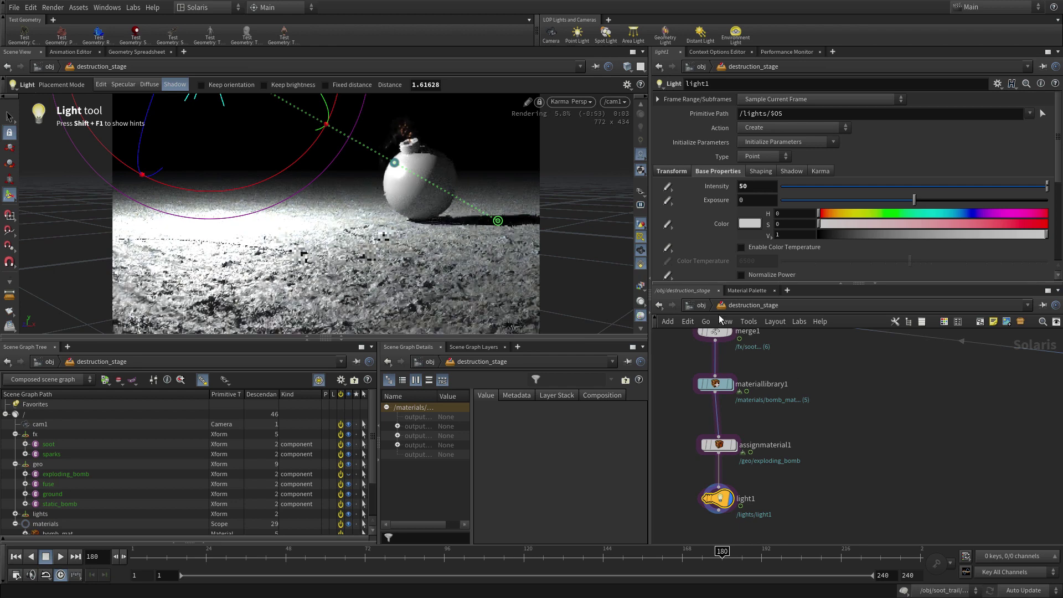
Lower the Effect Scale of the concrete material's texture displacement first to 0.01 and finally to 0.005
left_click(751, 292)
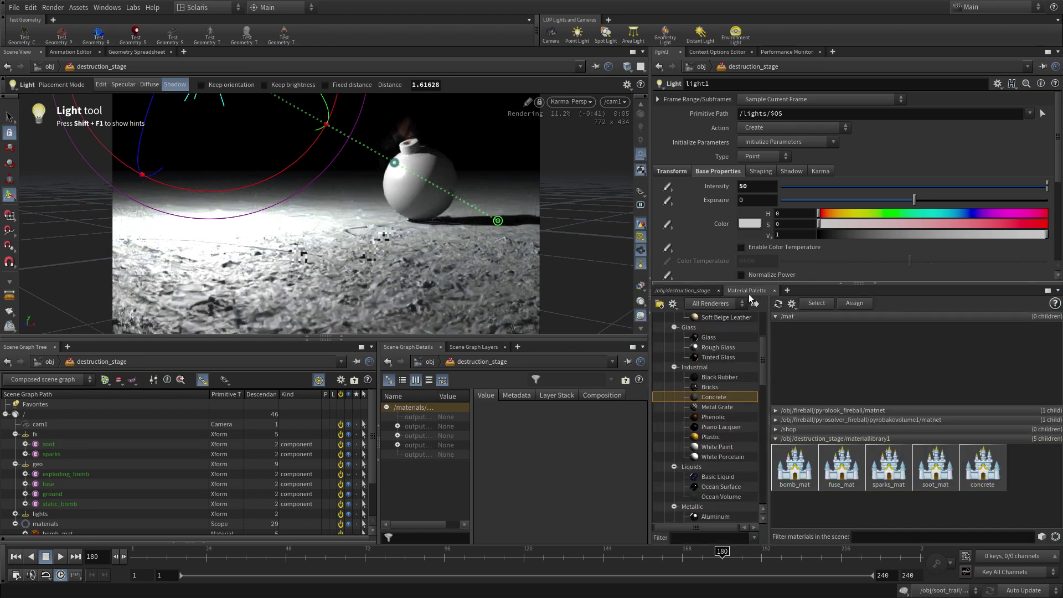
left_click(993, 468)
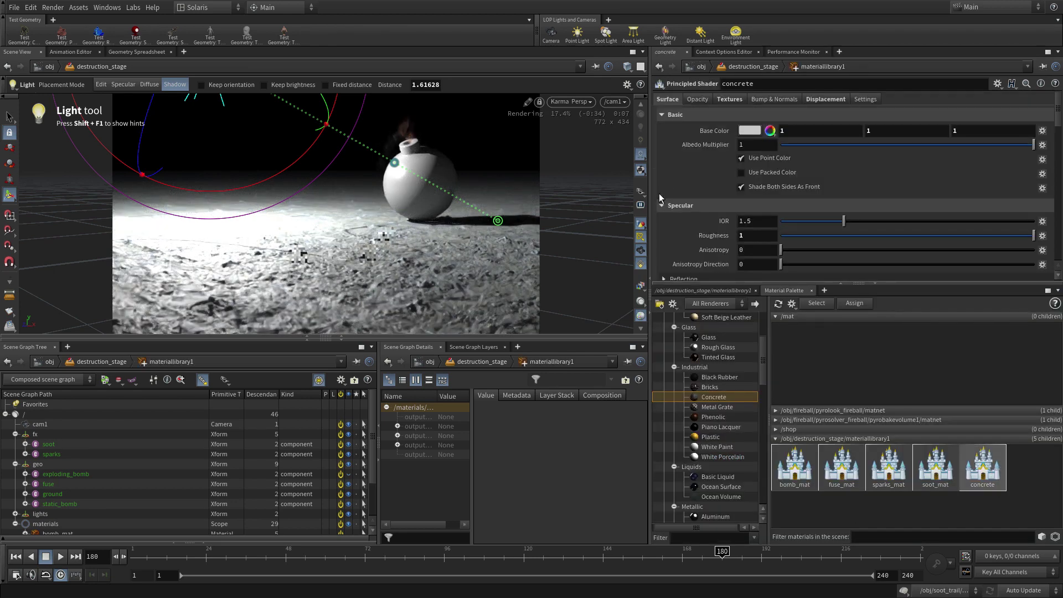
left_click(819, 98)
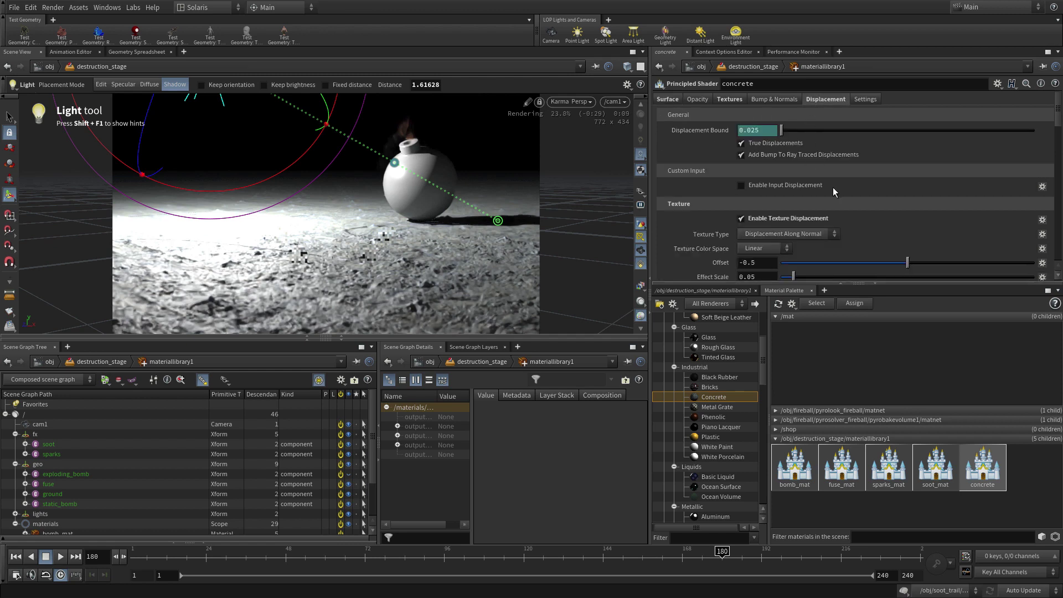
scroll(834, 187, "down", 4)
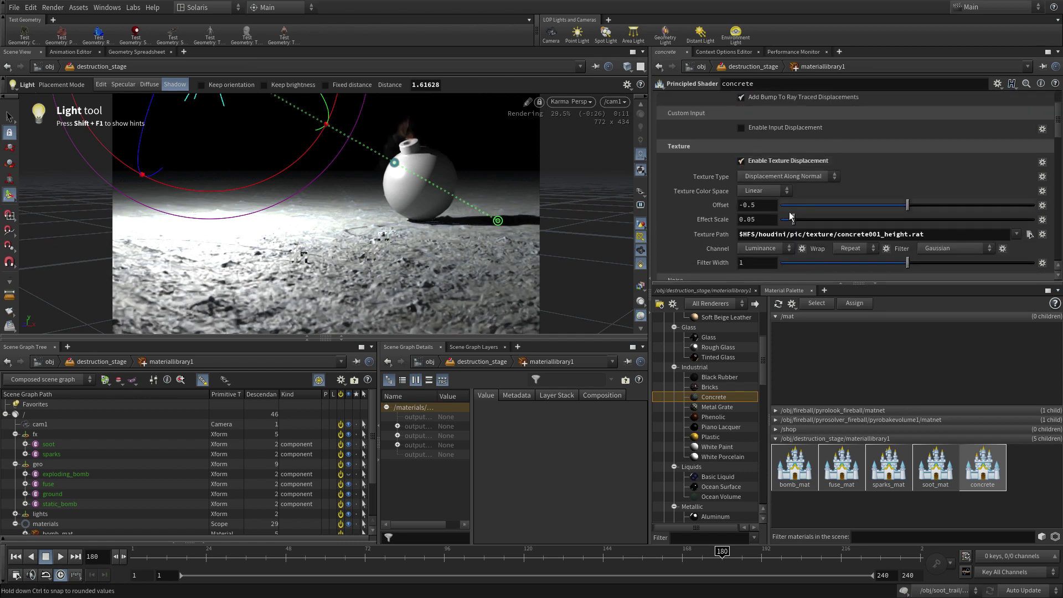
left_click_drag(751, 220, 779, 219)
type("1")
key("Return")
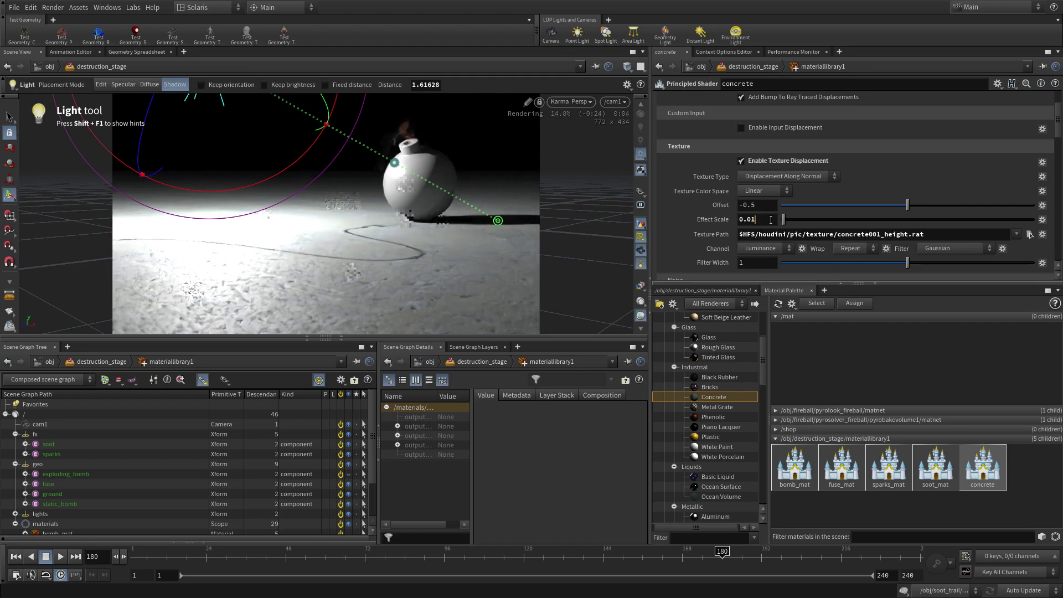
left_click(771, 219)
key("BackSpace")
type("05")
key("Return")
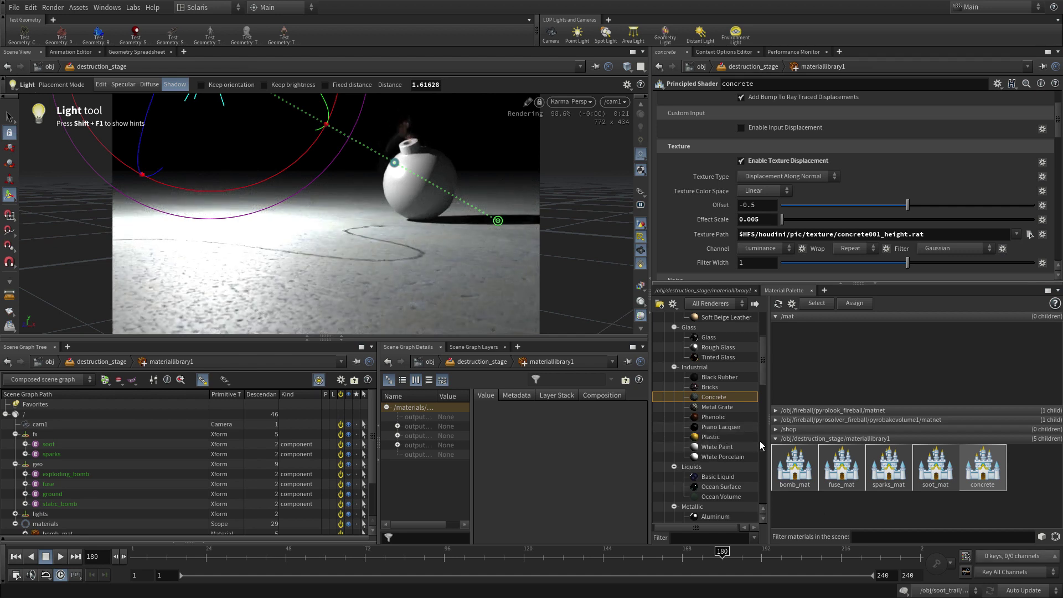
Open bomb_mat's surface parameters, and shift light1's shadow pivot on the bomb while pulling the light back to a distance of about 10.12
left_click(793, 464)
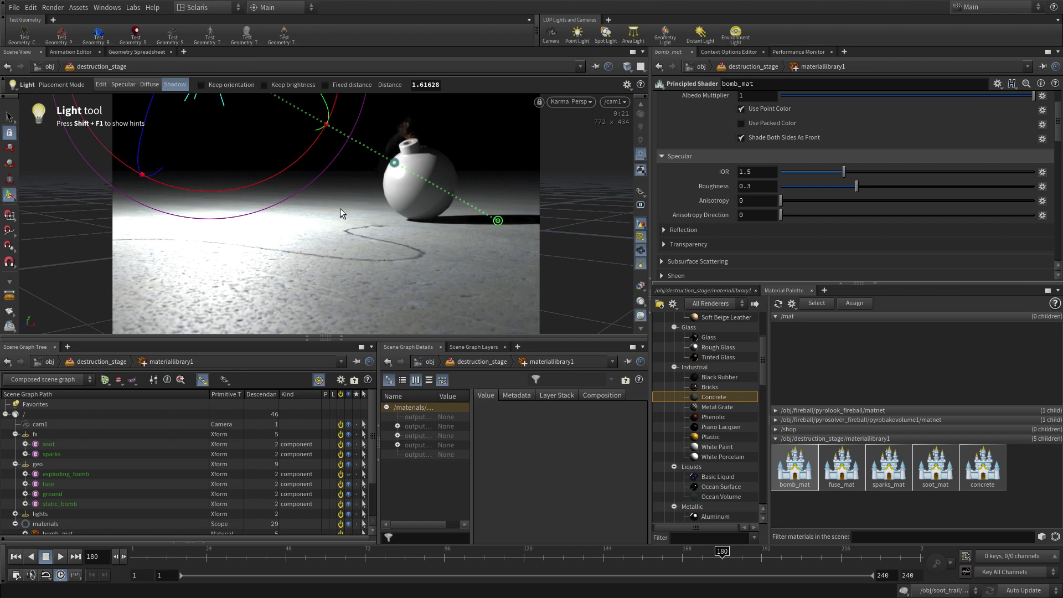
left_click(401, 166)
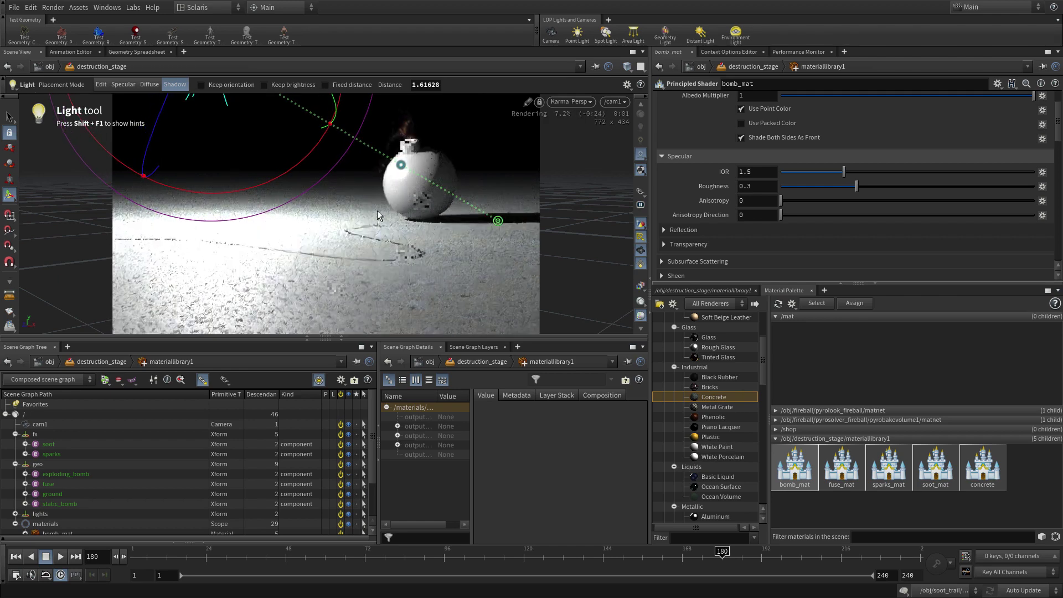
left_click_drag(352, 221, 402, 219, "ctrl")
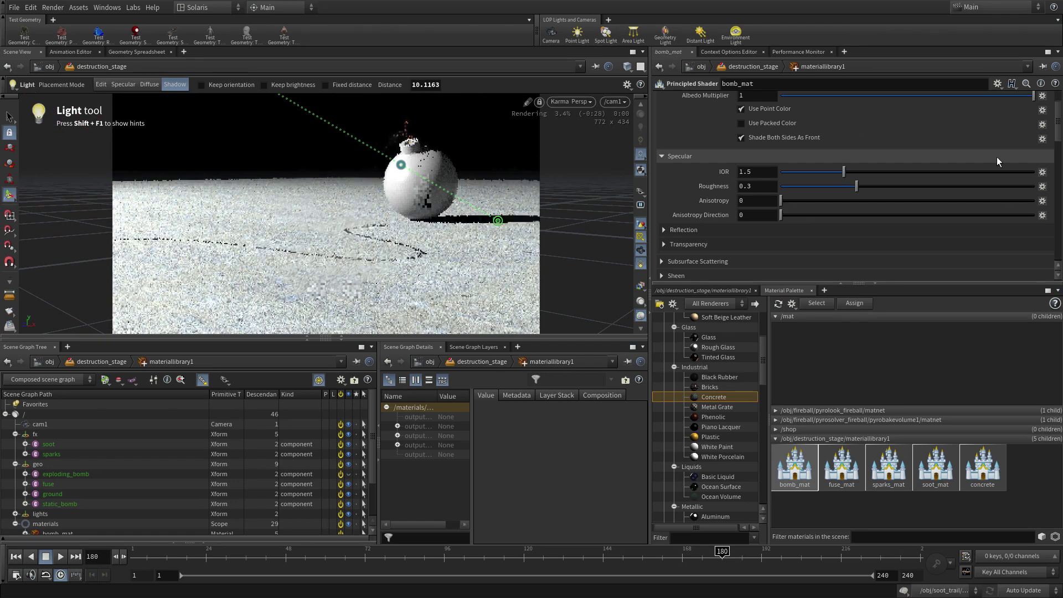
scroll(1022, 168, "up", 3)
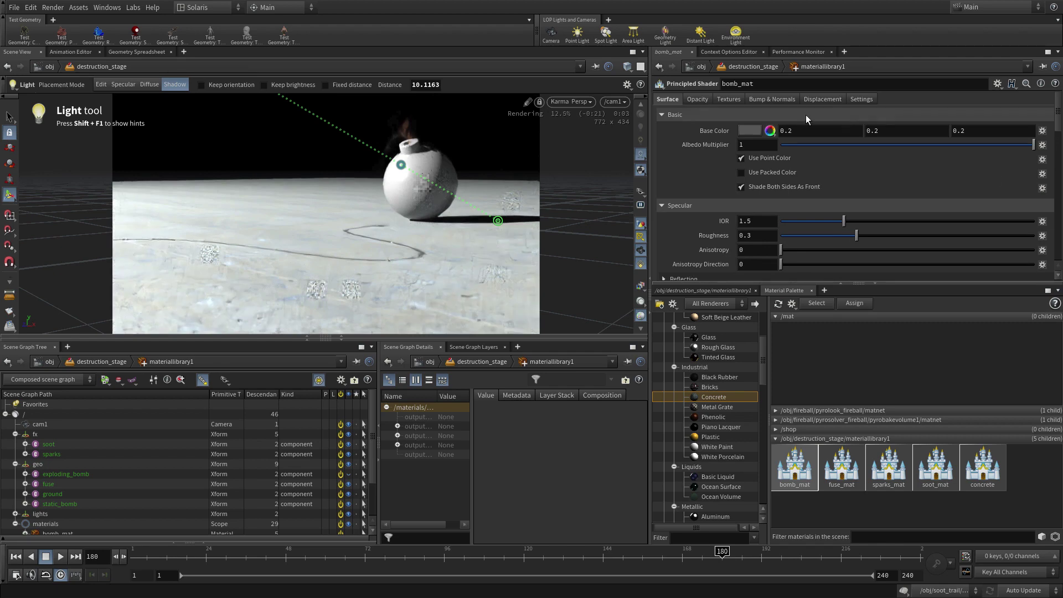
Return to the stage network and adjust light1's intensity, trying 100 and 500 before settling on 800
left_click(703, 290)
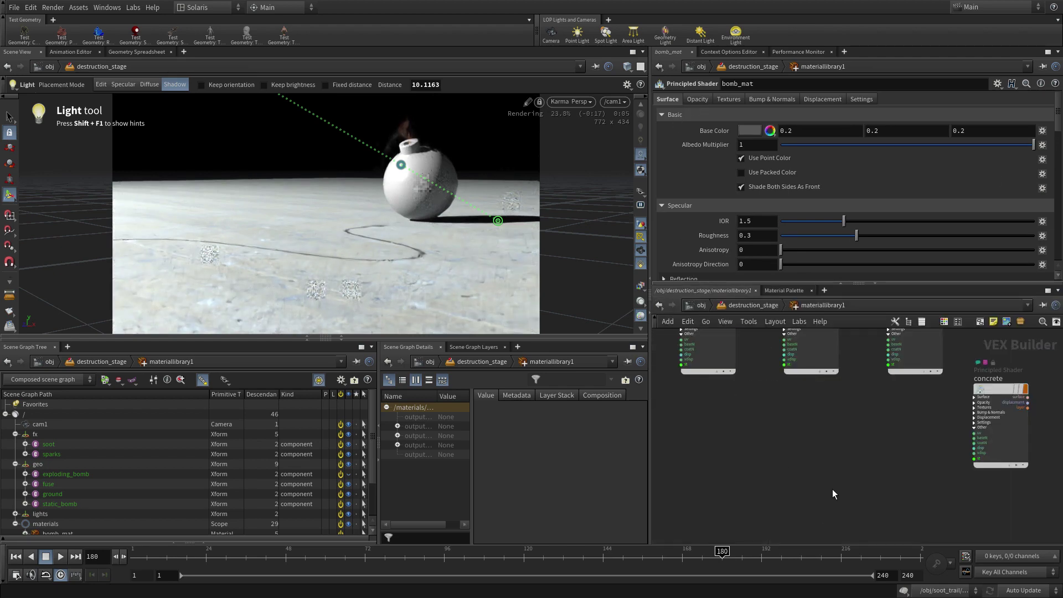
left_click(729, 306)
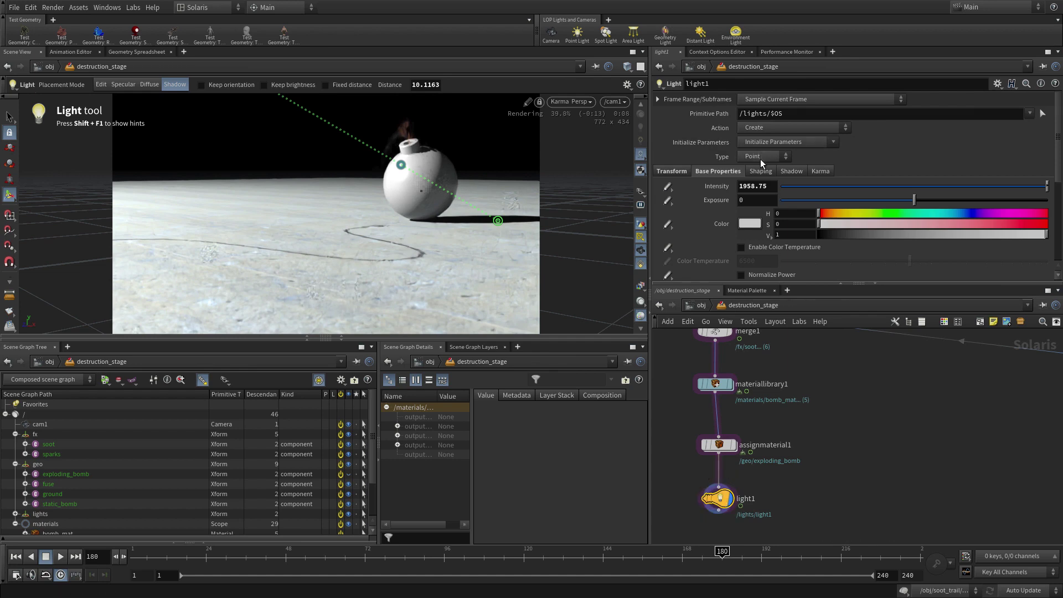
left_click(754, 186)
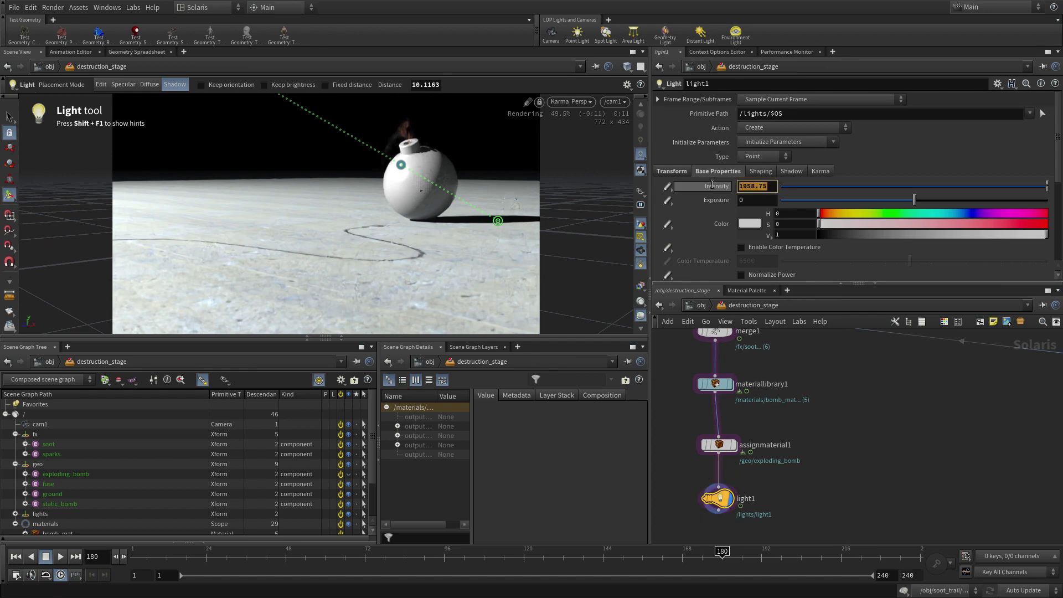
type("100")
key("Return")
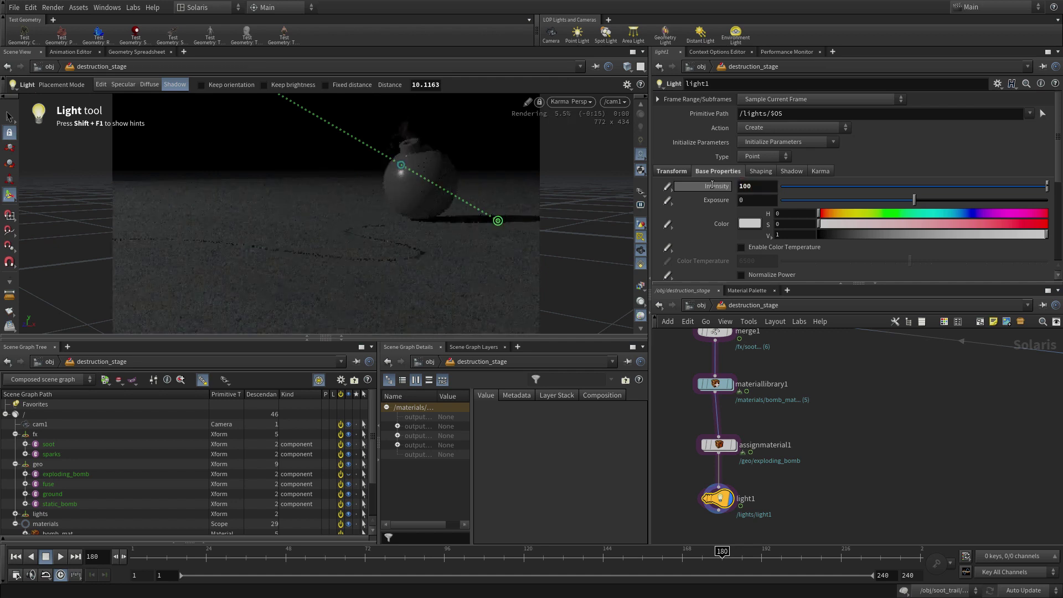
left_click(741, 186)
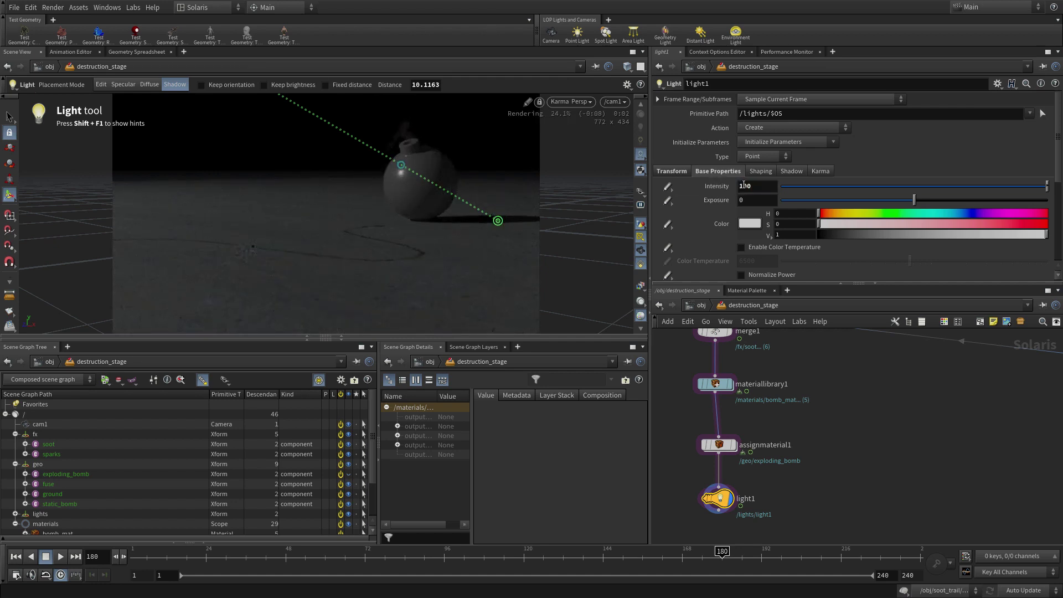
type("5")
key("Return")
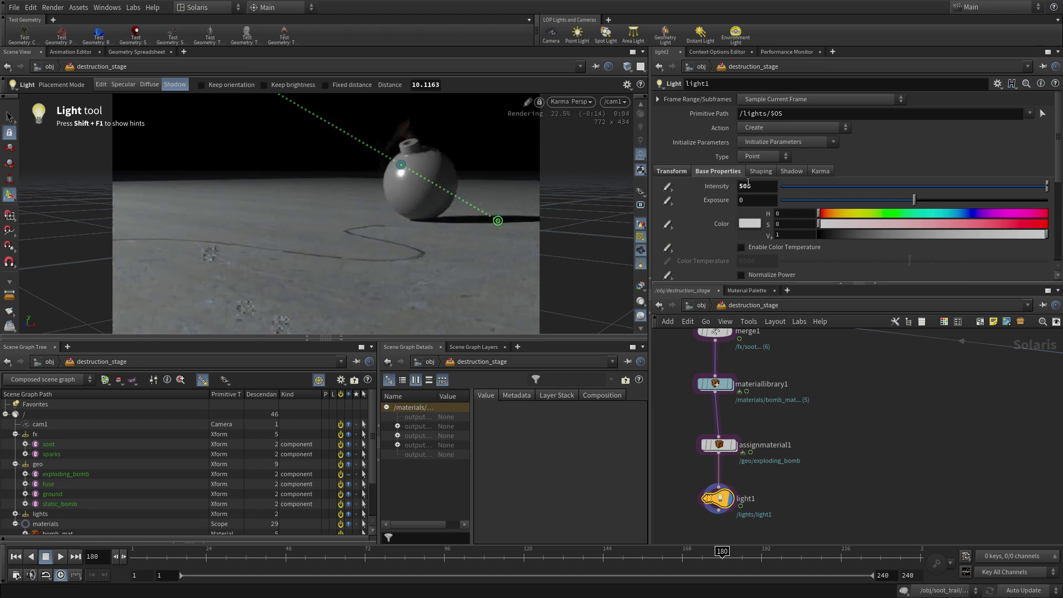
left_click(737, 187)
type("8")
key("Return")
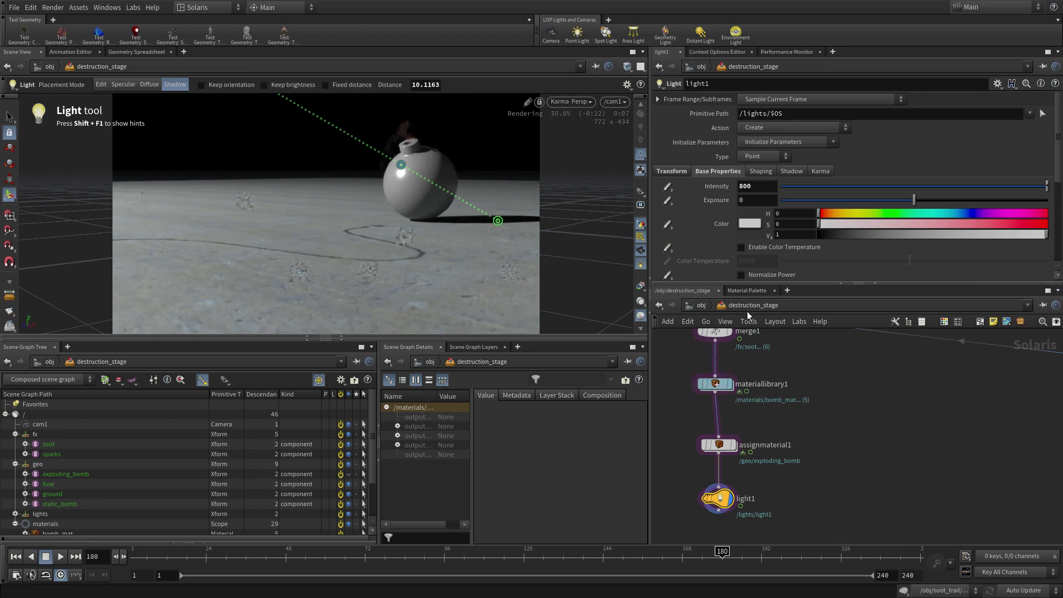
Make bomb_mat's base color black and set its specular roughness to 0.7
left_click(747, 291)
left_click(797, 468)
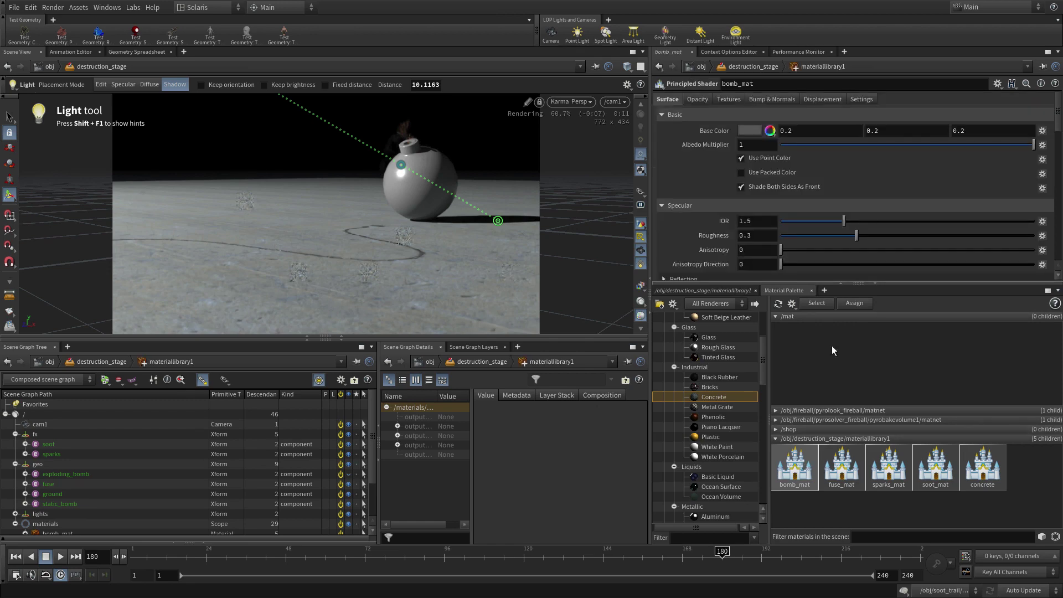
left_click(750, 130)
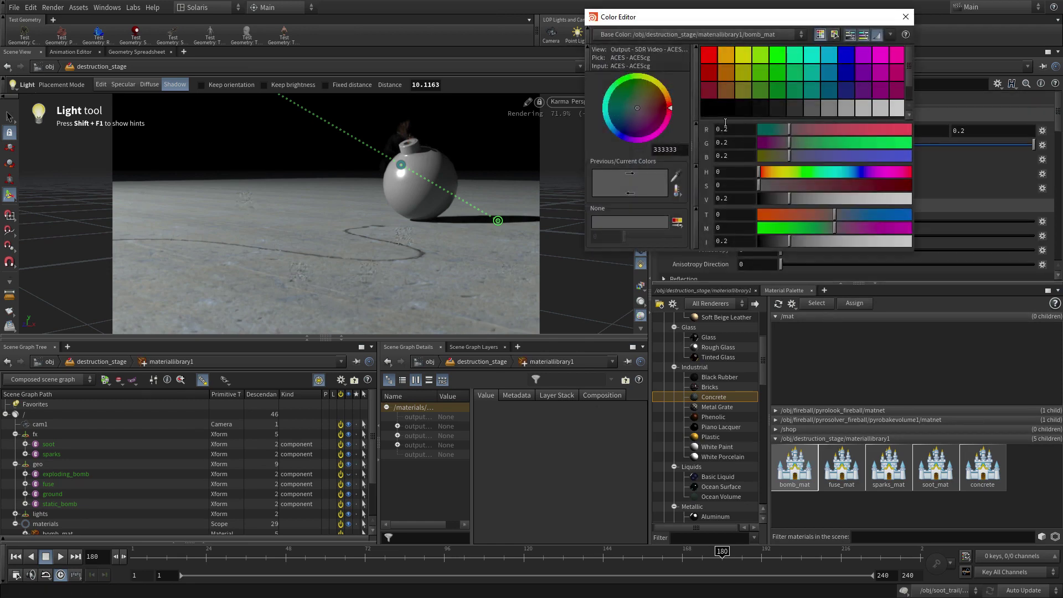
left_click(704, 110)
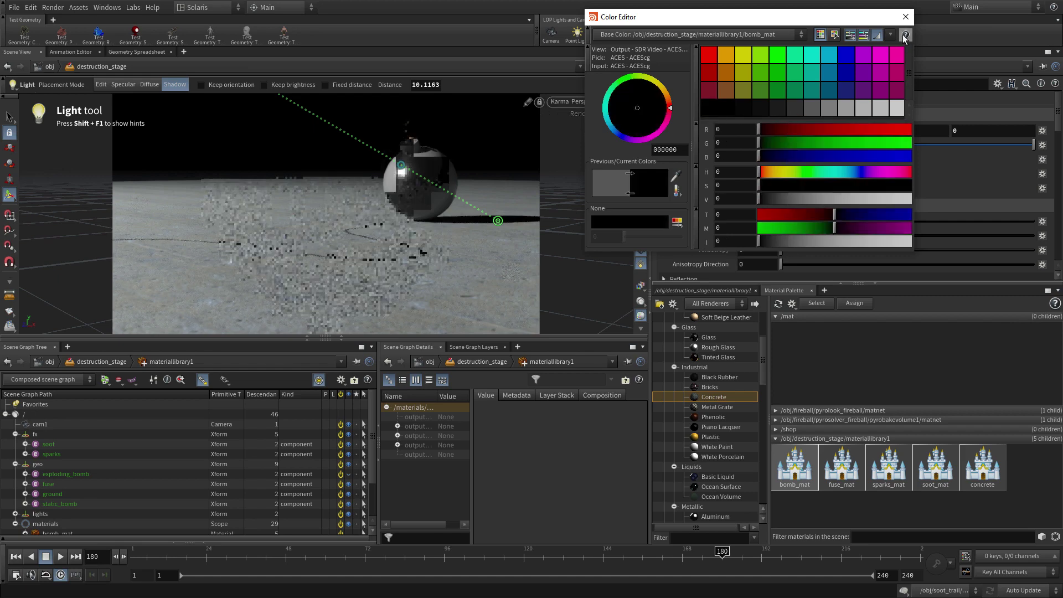
left_click(906, 17)
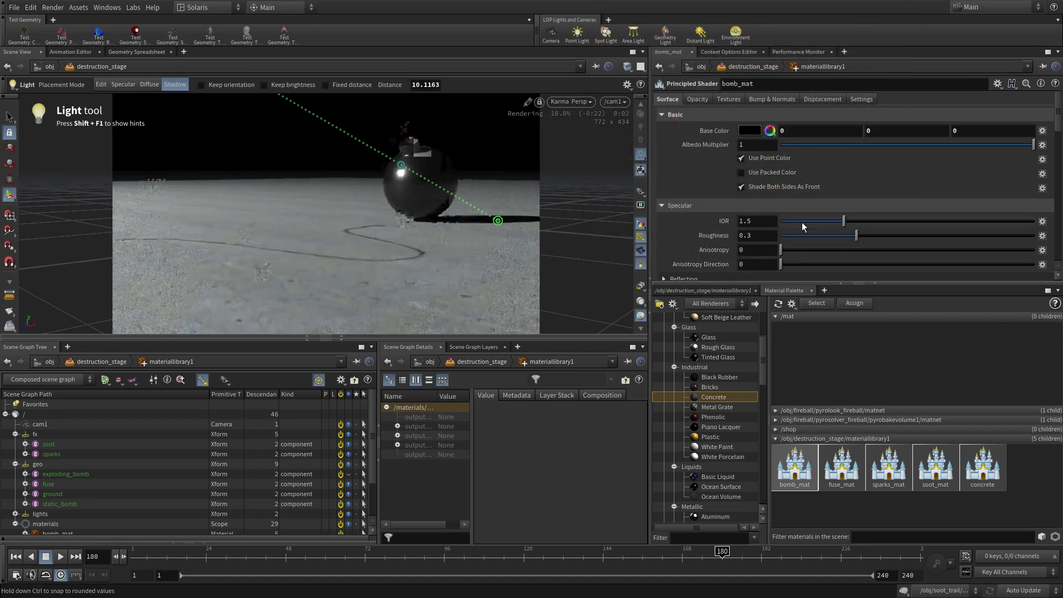
left_click(748, 235)
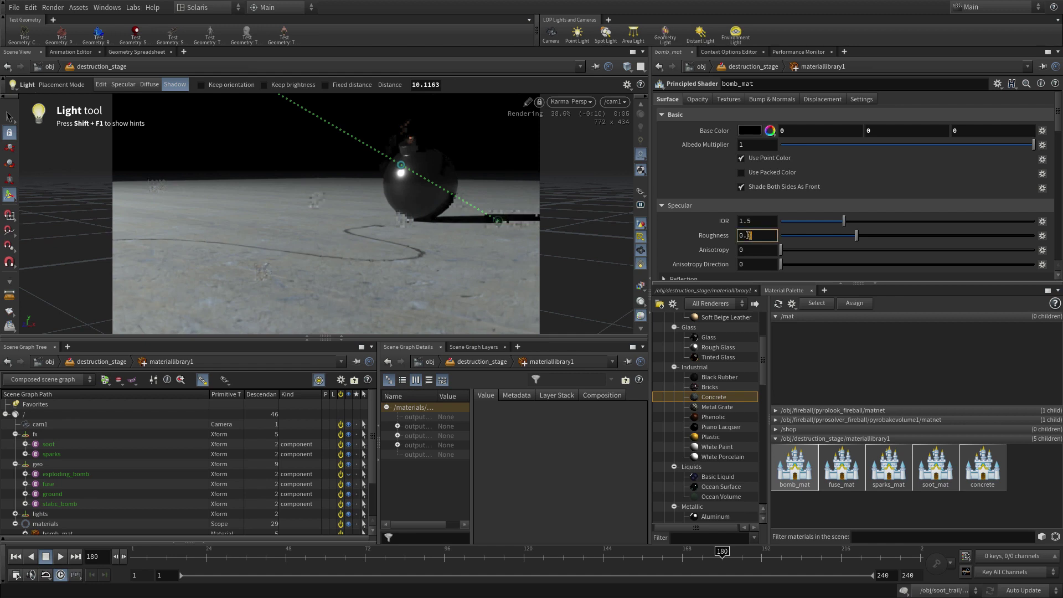
key("Return")
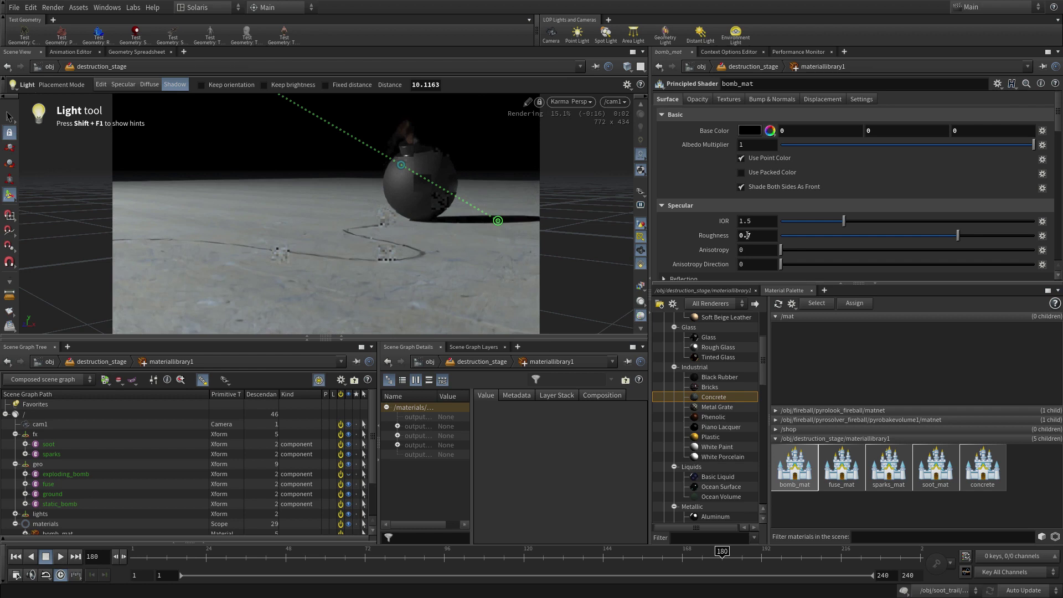
Enable noise displacement on bomb_mat and set the noise type to Alligator Noise
left_click(818, 100)
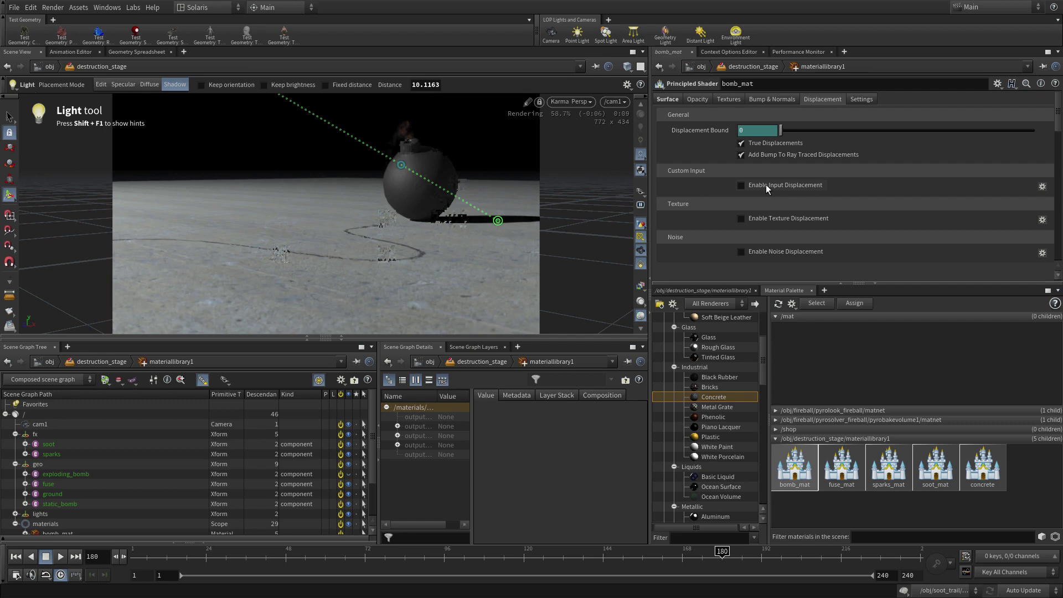
left_click(763, 252)
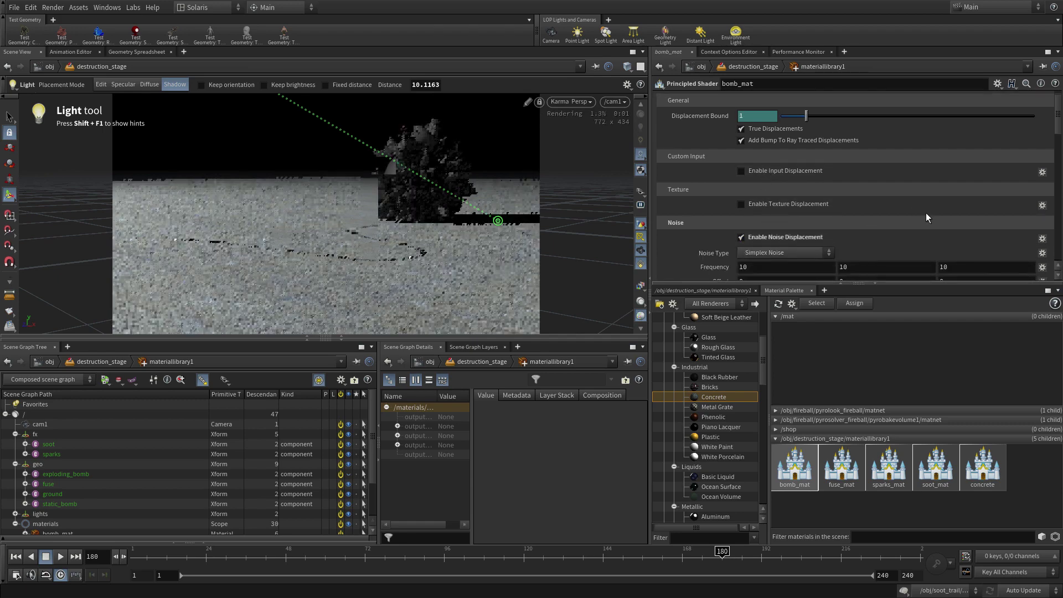
scroll(881, 233, "down", 3)
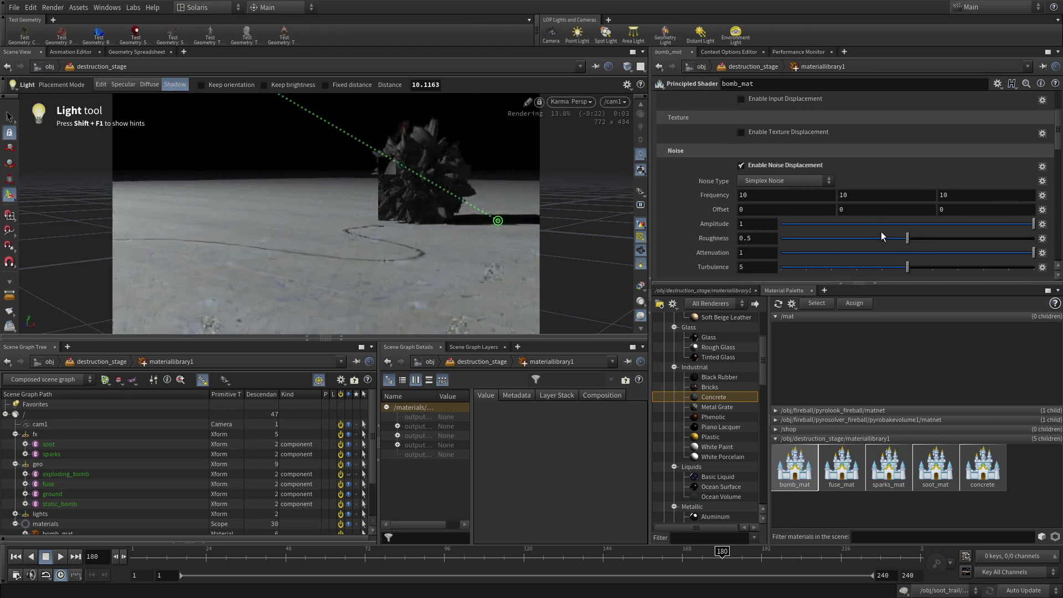
left_click(785, 181)
left_click(778, 235)
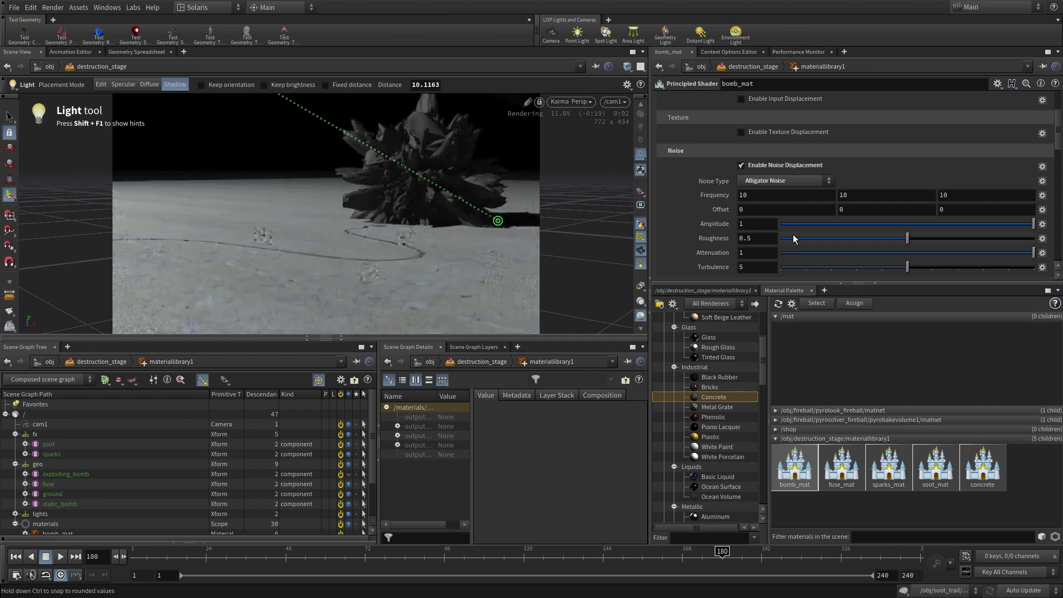
Set bomb_mat's displacement noise frequency to 30 on all three axes
key("Tab")
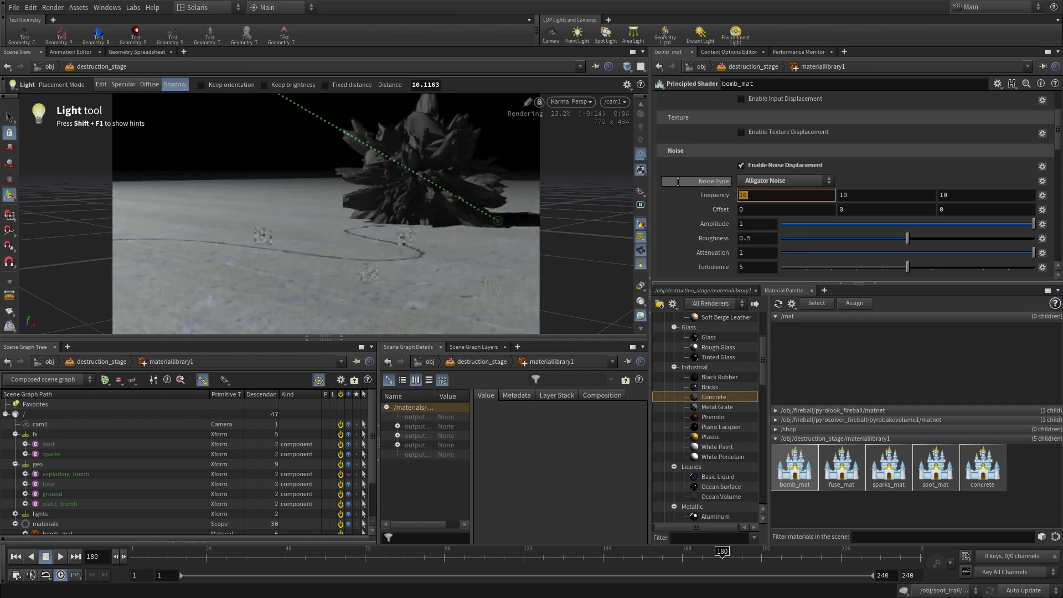
type("30")
key("Tab")
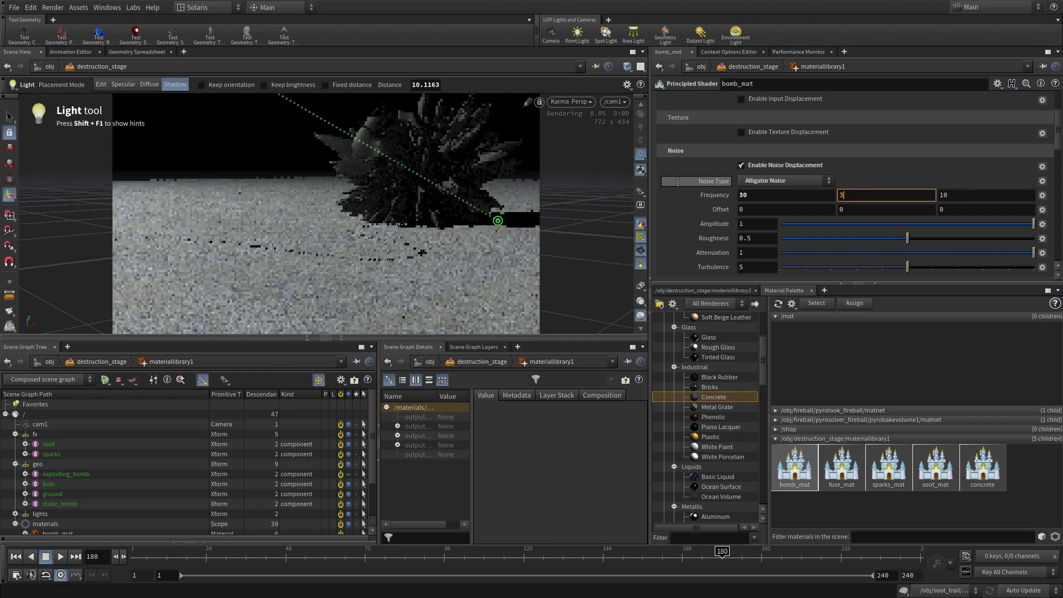
type("30")
key("Tab")
type("30")
key("Tab")
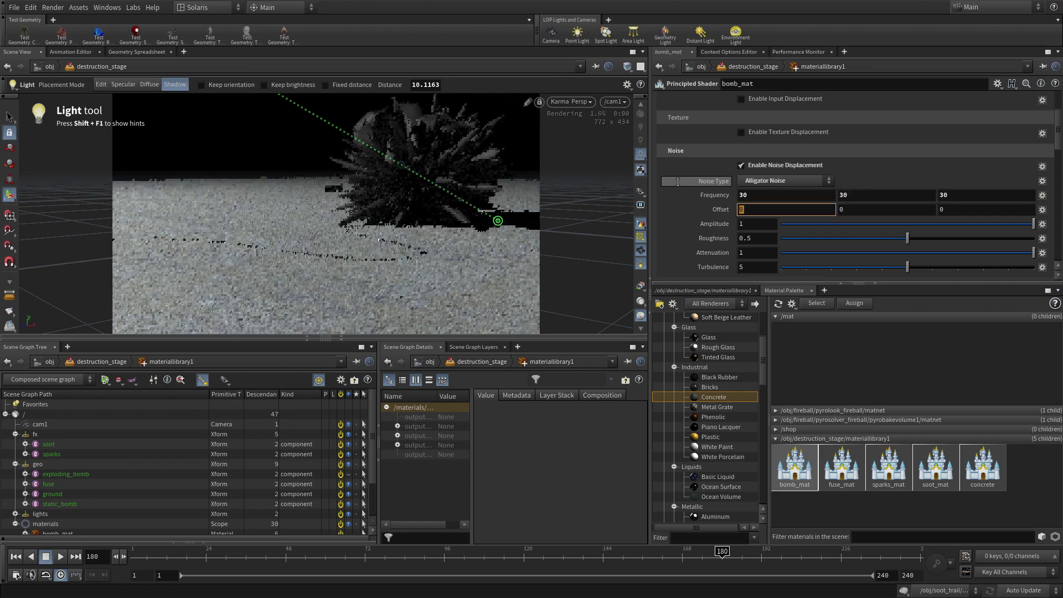
Set bomb_mat's displacement noise amplitude to 0.01 and its noise roughness to 0.8
left_click(740, 226)
type("0.01")
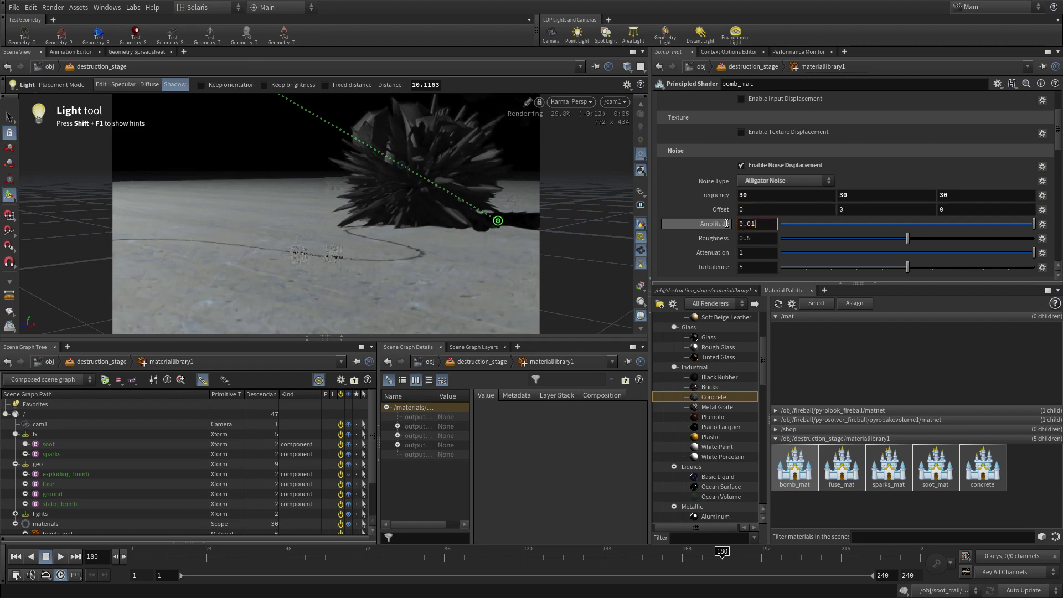
key("Return")
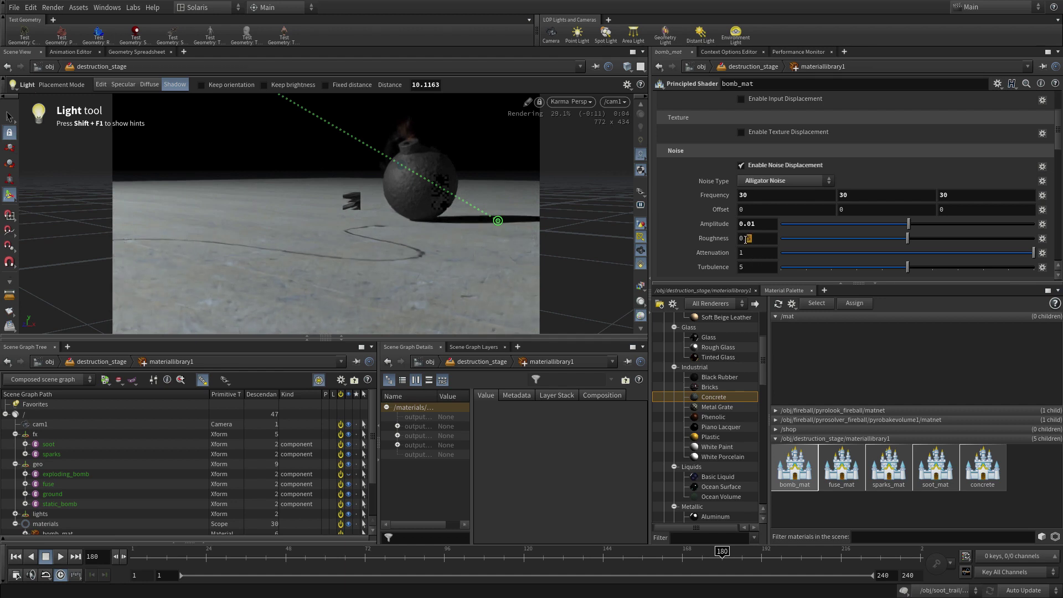
double_click(747, 238)
type("0.8")
key("Return")
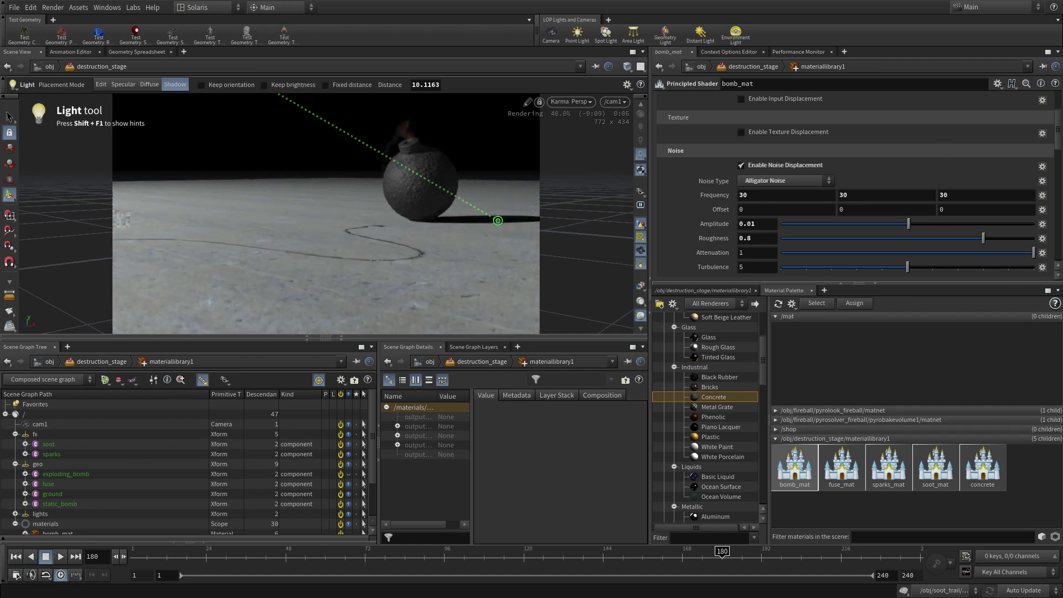
Change fuse_mat's base color to a dark gray of 0.05 in all channels
left_click(842, 467)
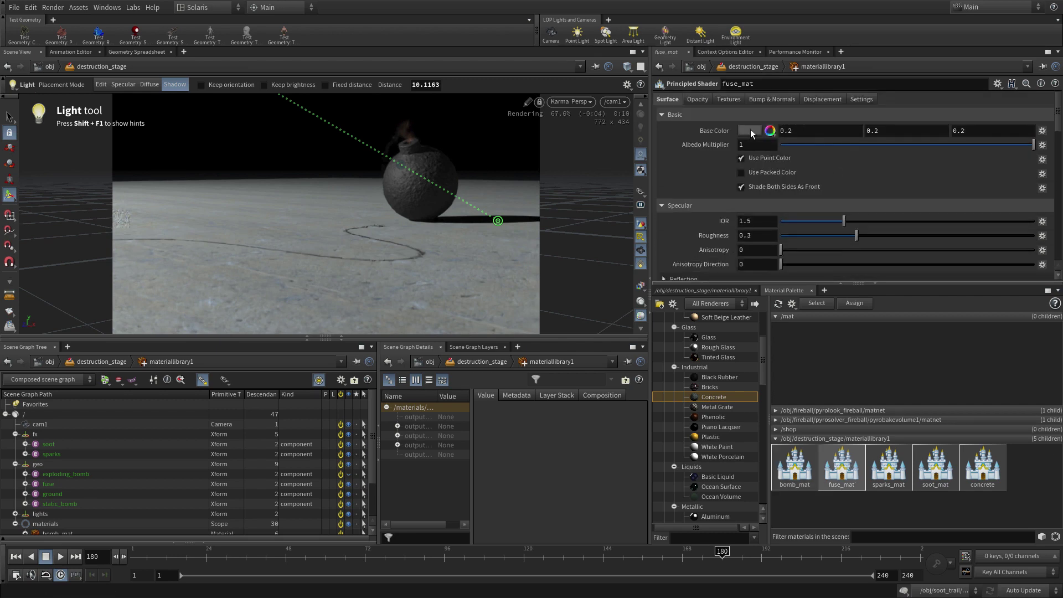
left_click(750, 130)
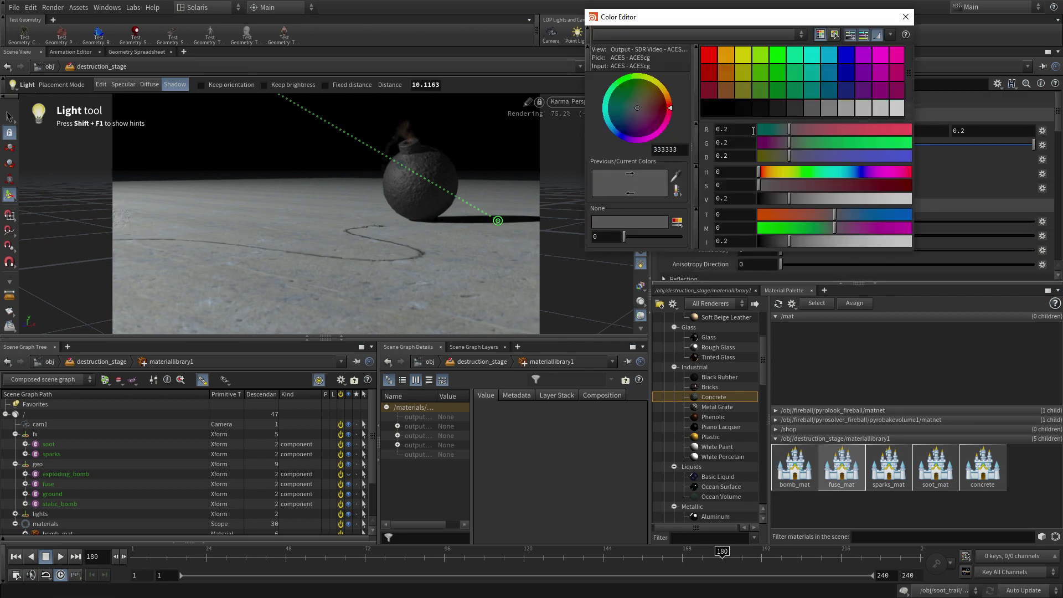
left_click(780, 105)
left_click(906, 17)
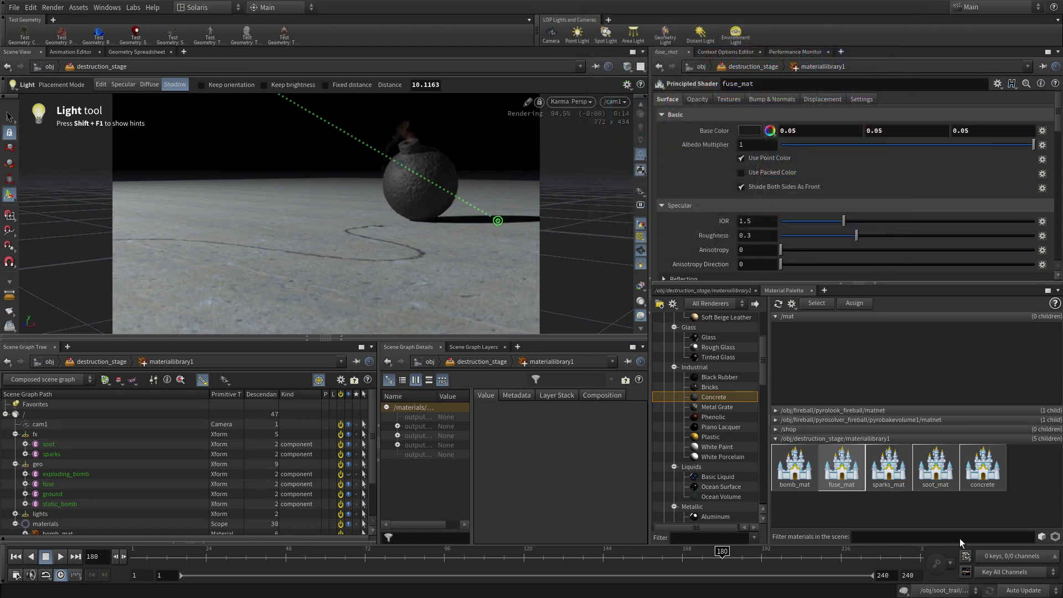
Give sparks_mat a dark gray base color of 0.05 in all channels
left_click(889, 468)
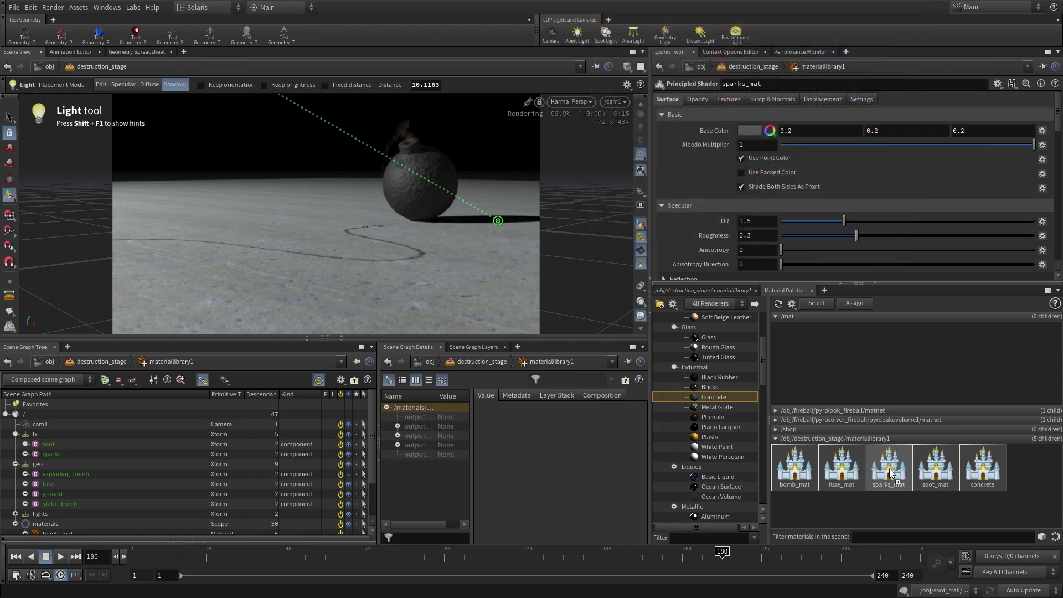
left_click(751, 131)
left_click(779, 108)
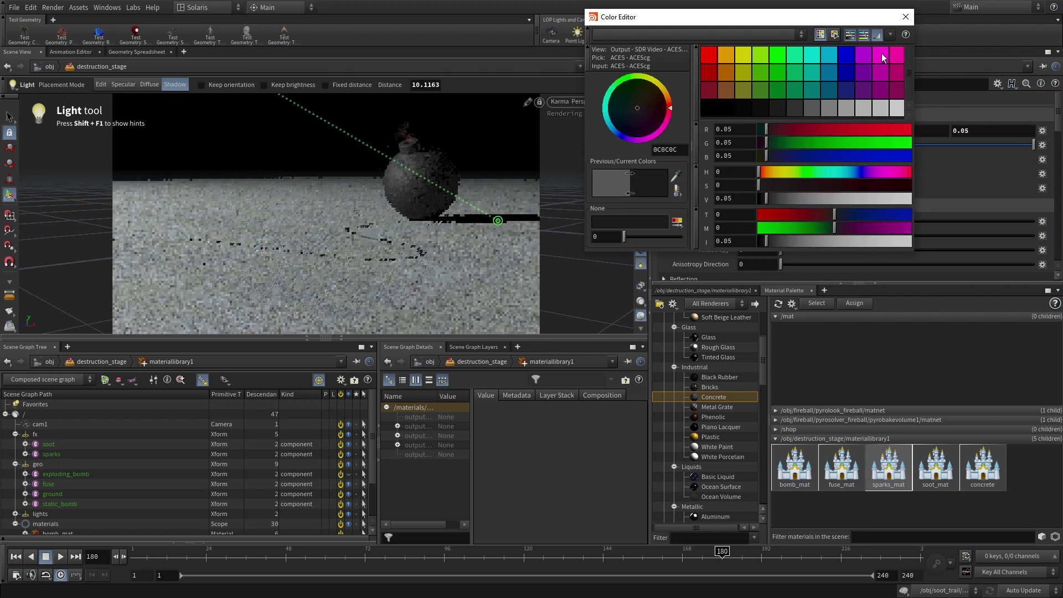
left_click(902, 19)
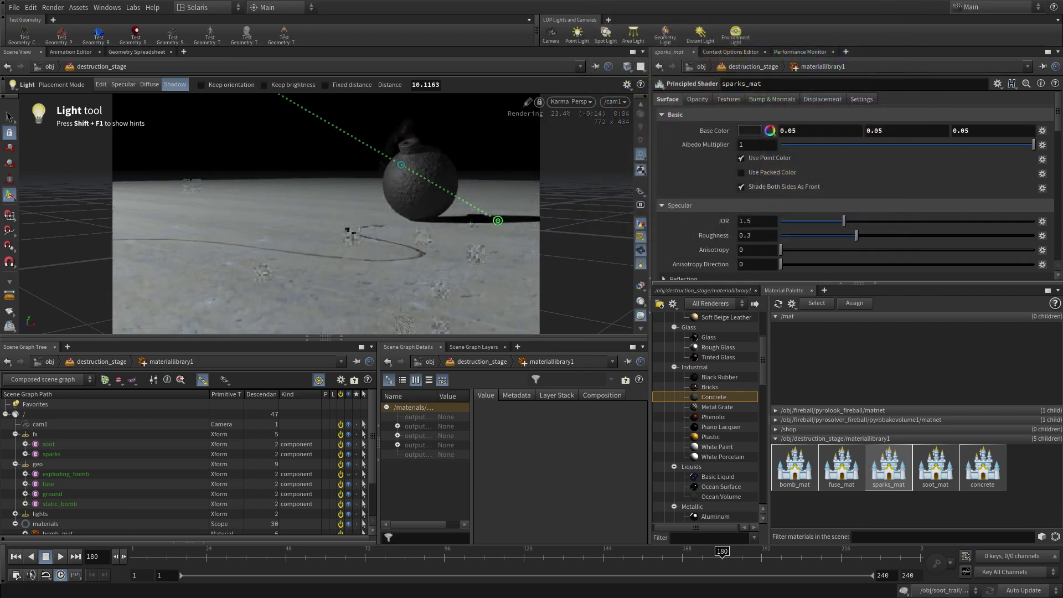
Turn off Use Point Color on fuse_mat and move the timeline to frame 94 to check the fuse
left_click(846, 471)
left_click(762, 159)
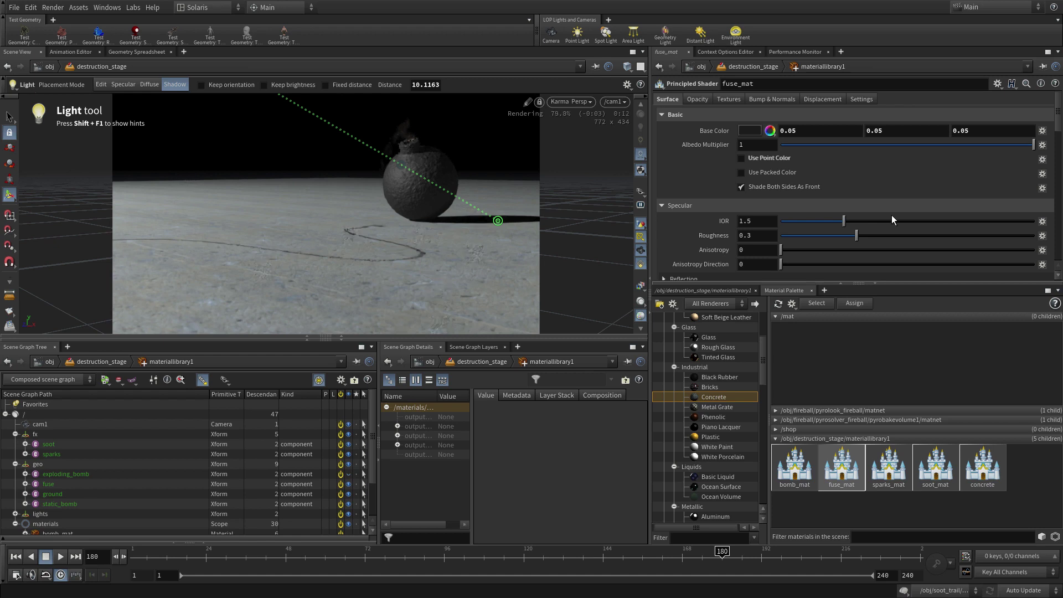
left_click(891, 465)
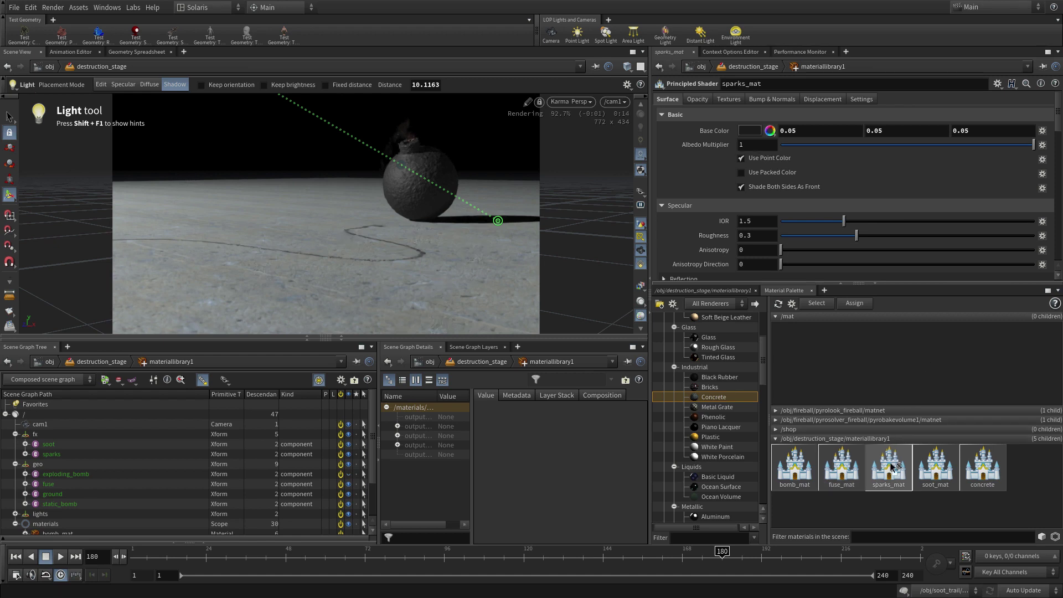
left_click(438, 552)
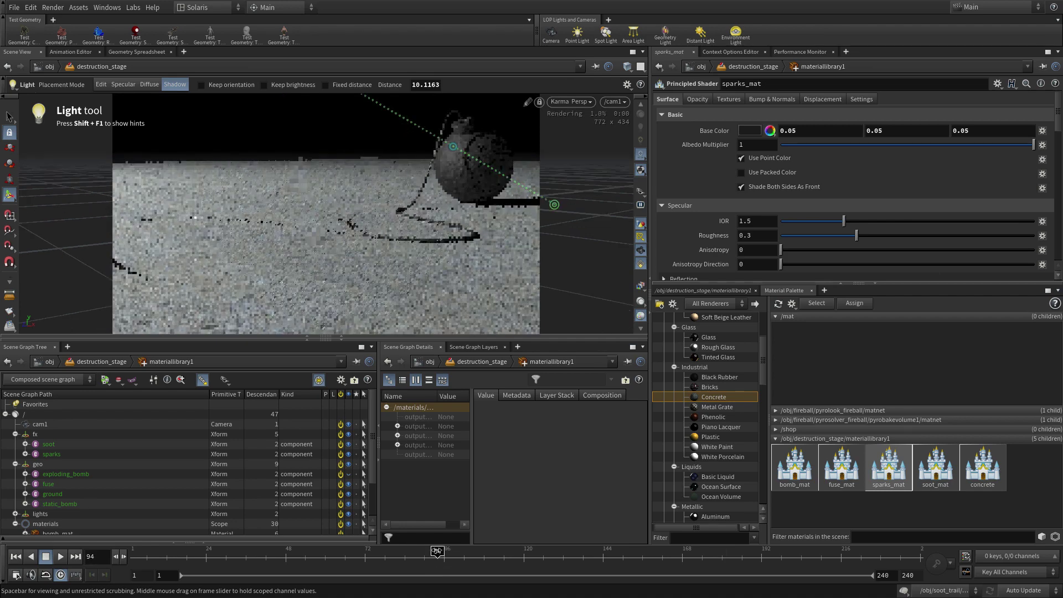
left_click(453, 542)
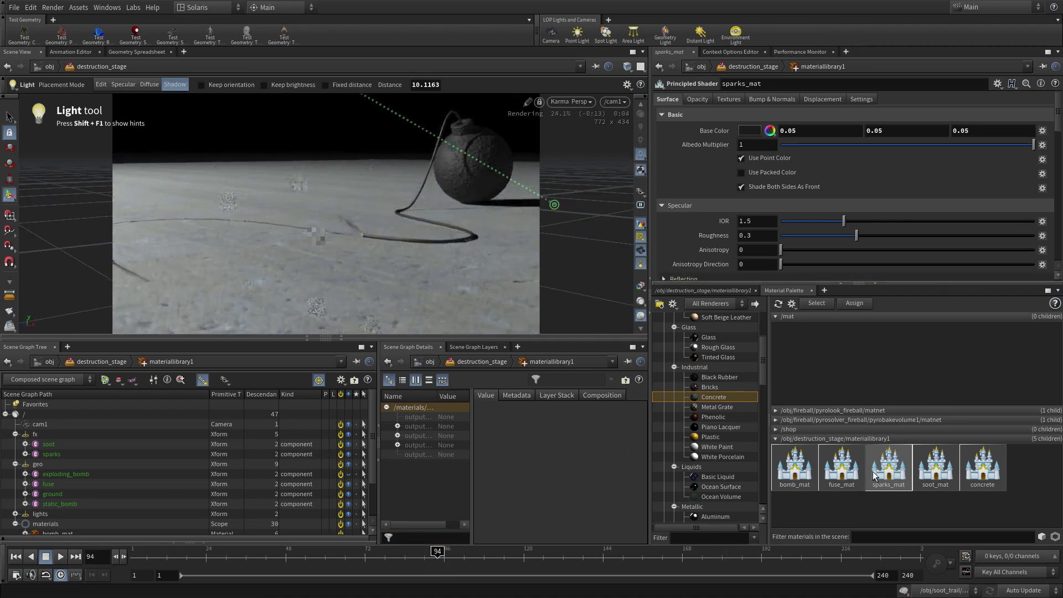
left_click(936, 471)
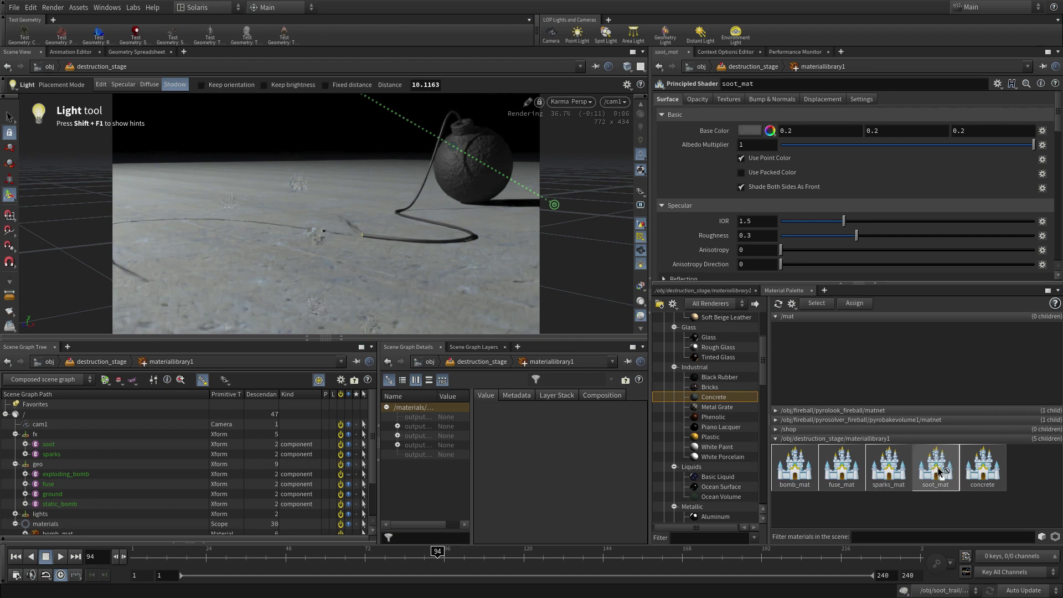
left_click(844, 472)
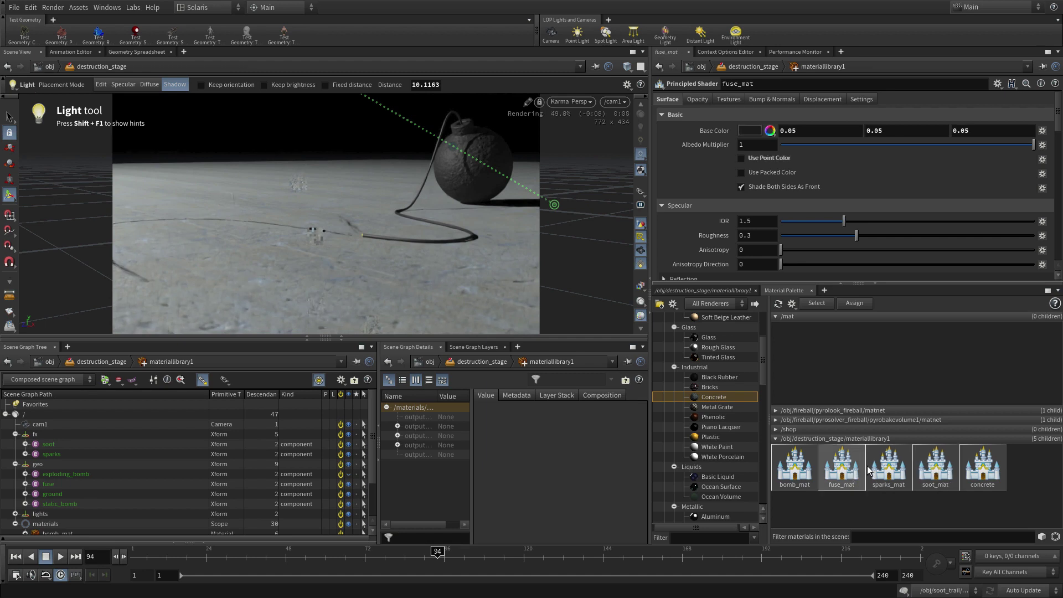
Set soot_mat's base color to a dark gray of 0.05 in all channels
left_click(926, 469)
left_click(752, 131)
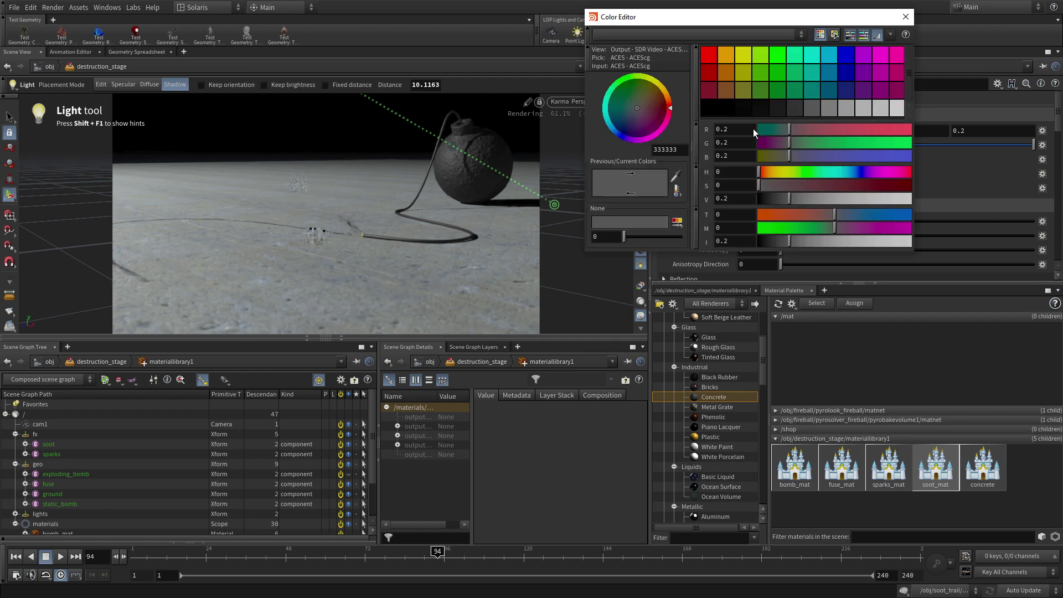
left_click(771, 109)
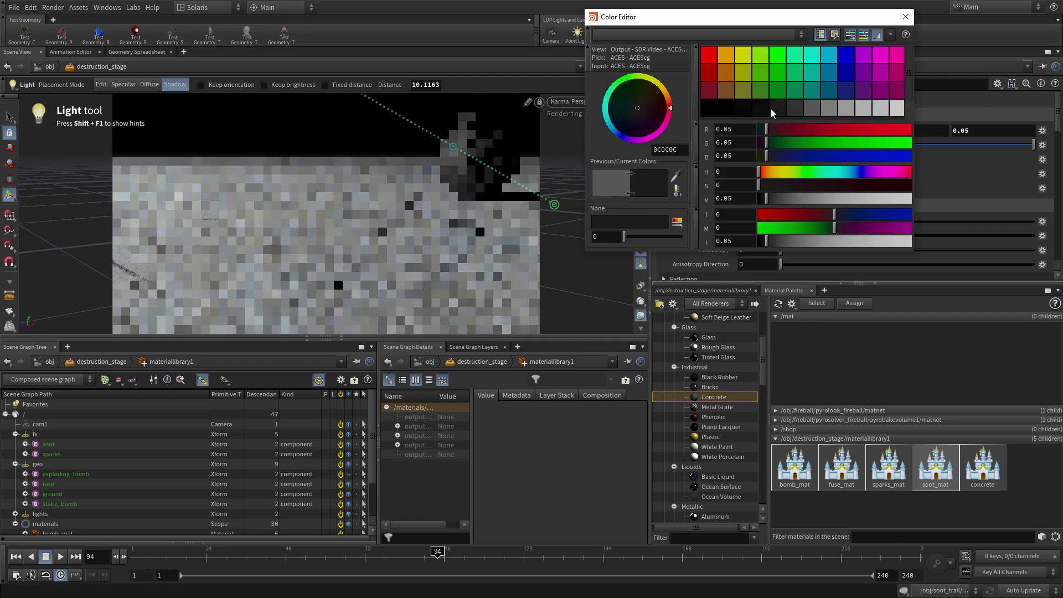
left_click(906, 16)
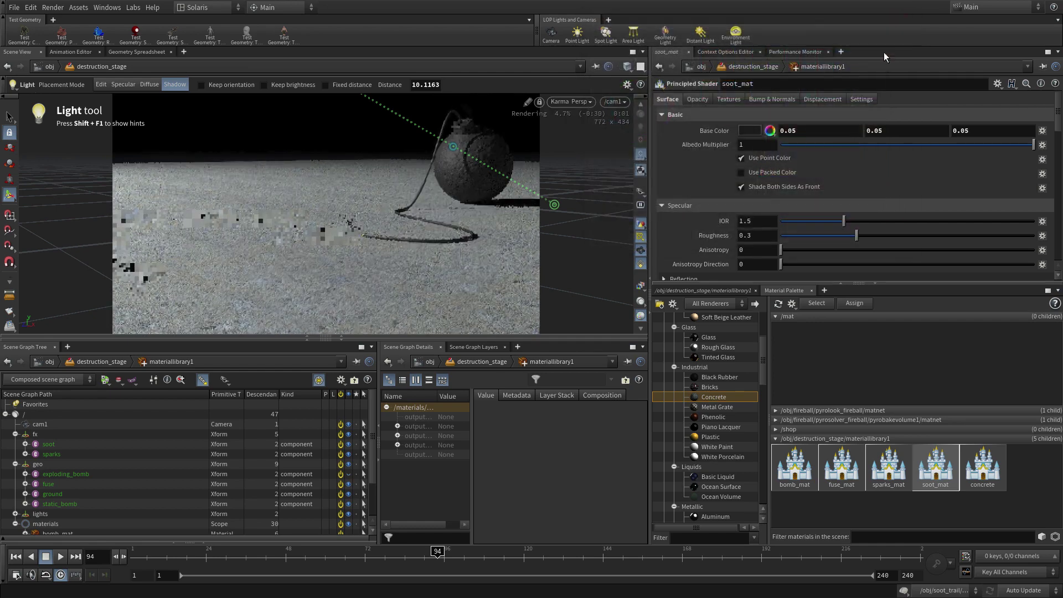
Change sparks_mat's base color to white, with 1 in all channels
left_click(894, 483)
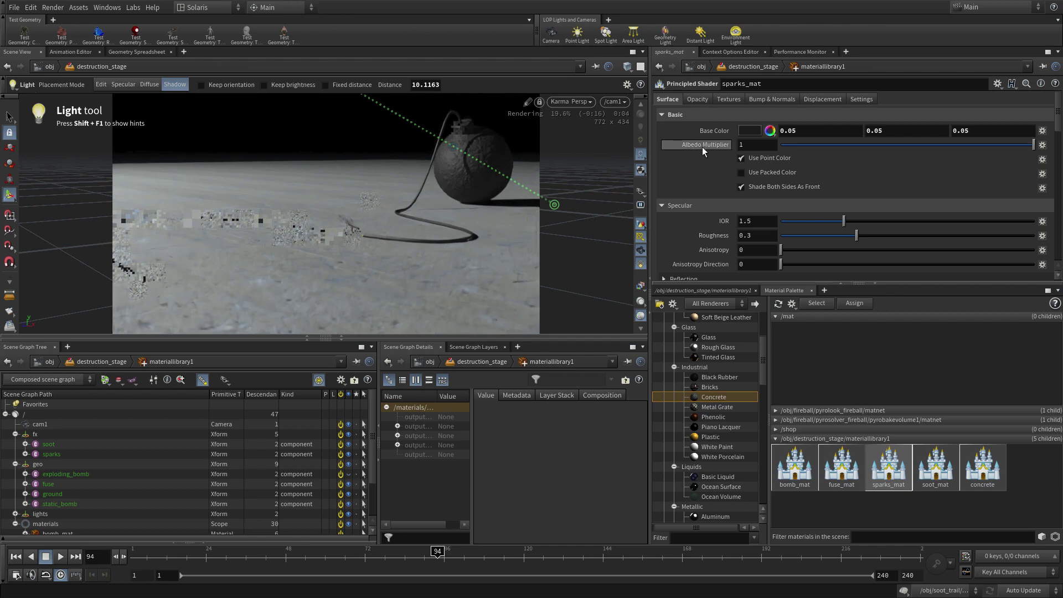
left_click(753, 130)
left_click(897, 111)
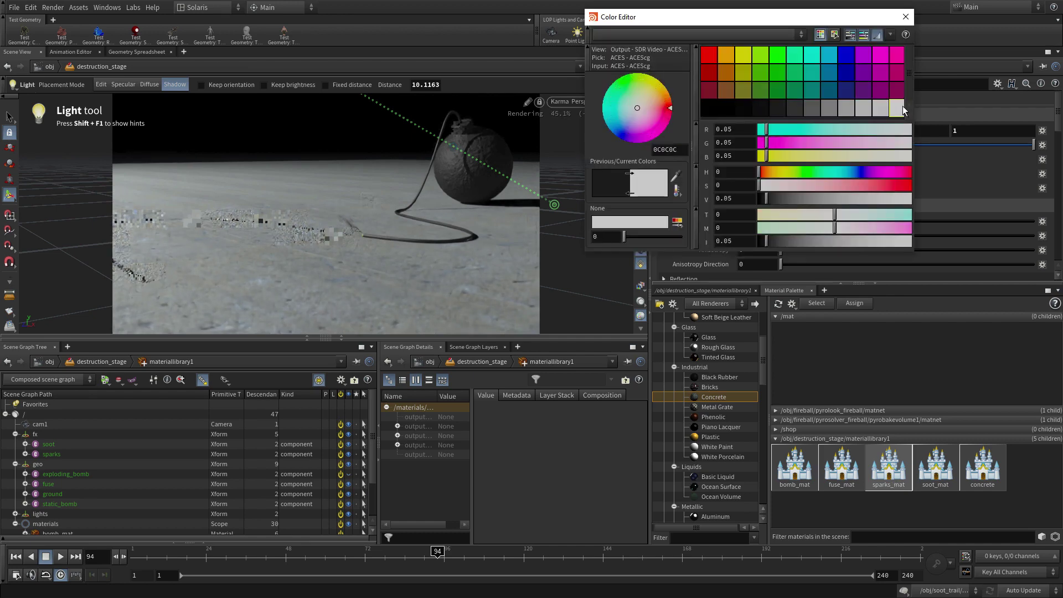
left_click(906, 17)
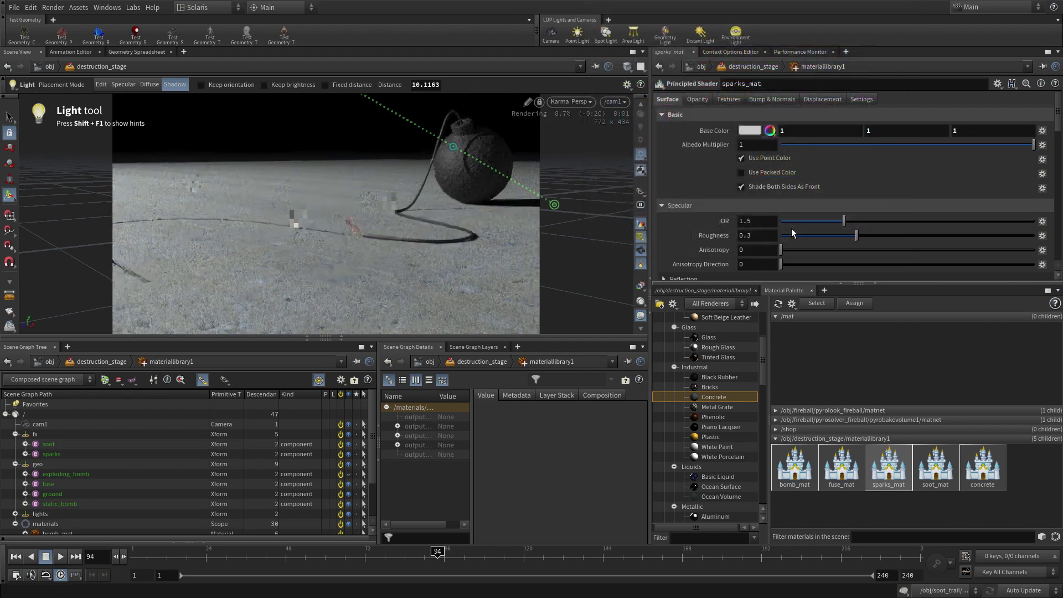
Set the emission color of sparks_mat to white, with 1 in all channels
scroll(792, 232, "down", 5)
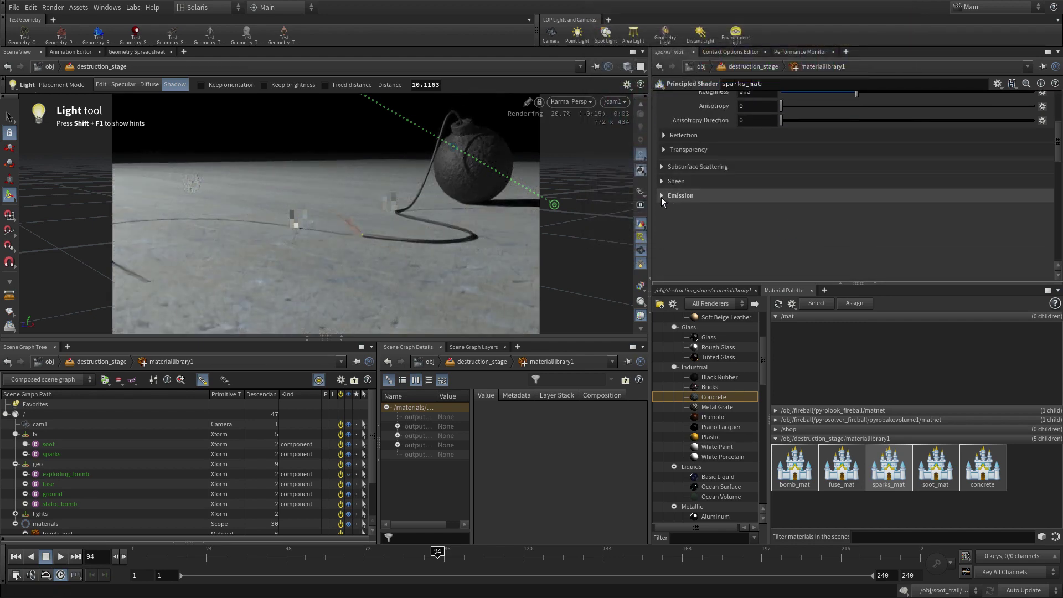
left_click(661, 195)
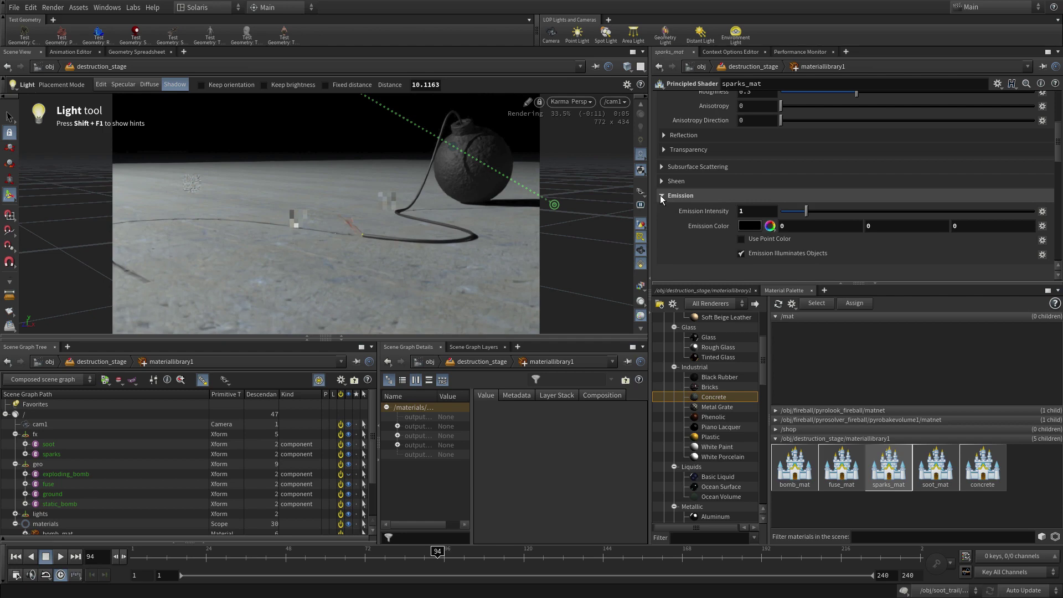
left_click(749, 227)
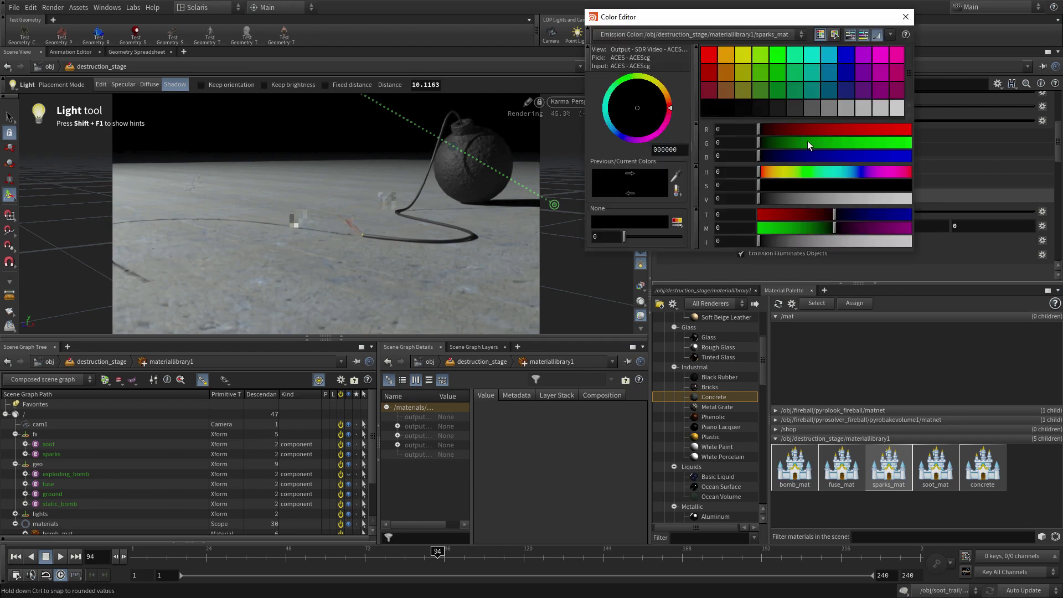
left_click(899, 111)
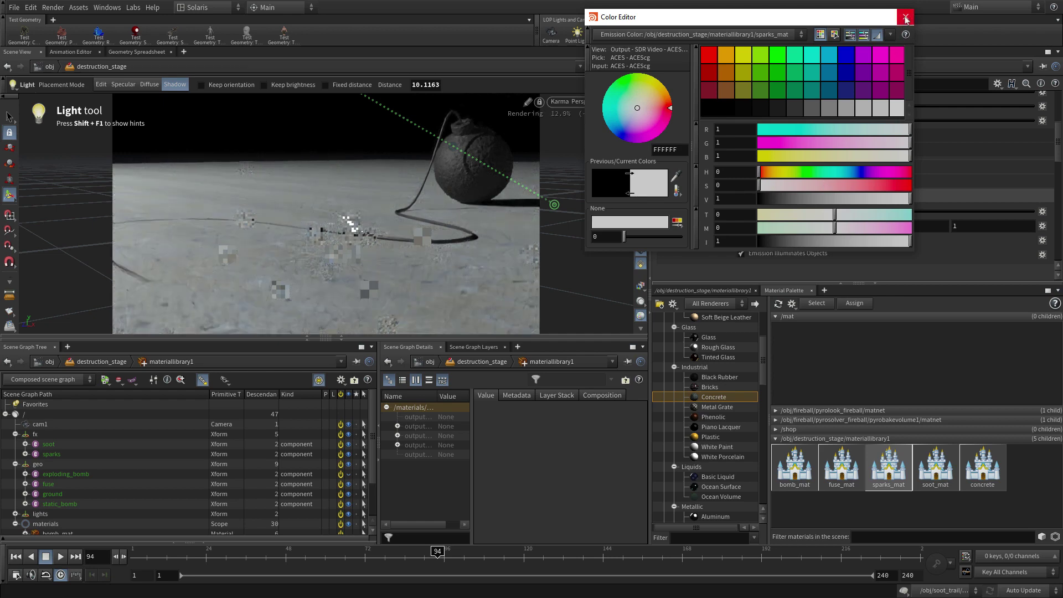
left_click(906, 17)
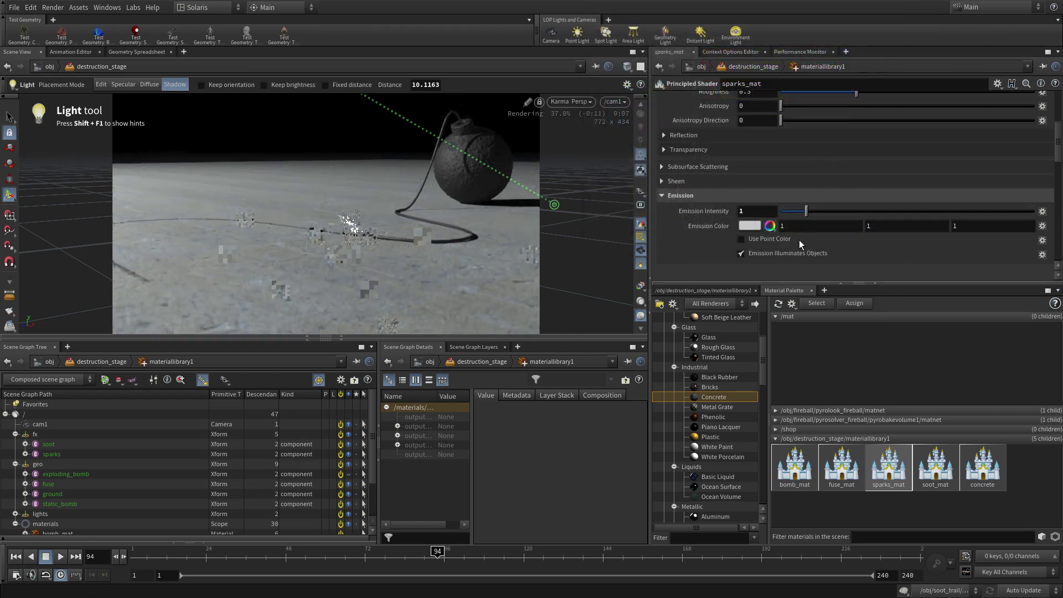
Raise sparks_mat's emission intensity to 10 and turn on Use Point Color for its emission
left_click(759, 213)
type("0")
key("Return")
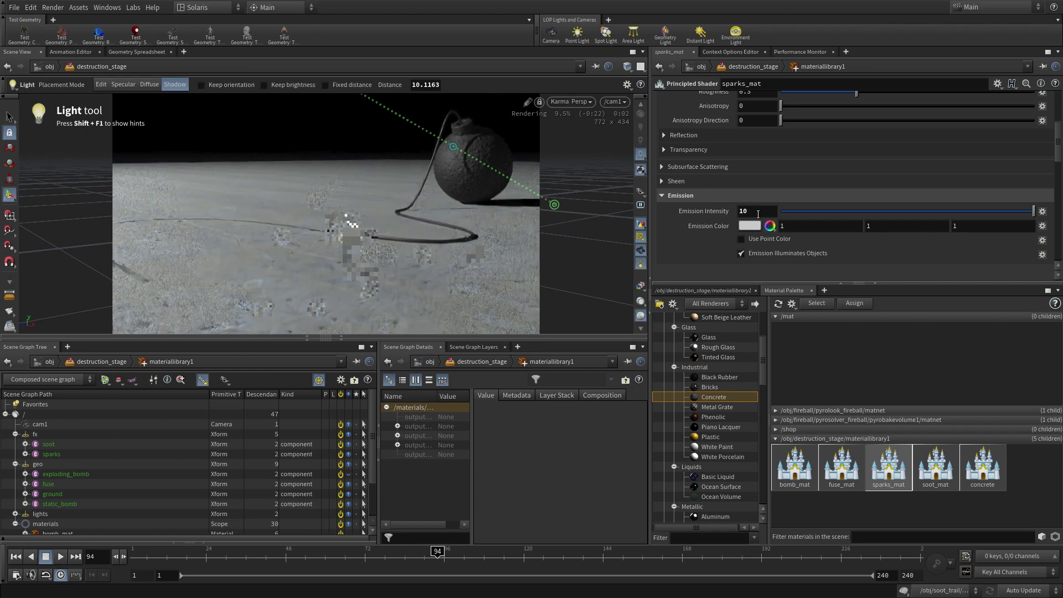
left_click(761, 244)
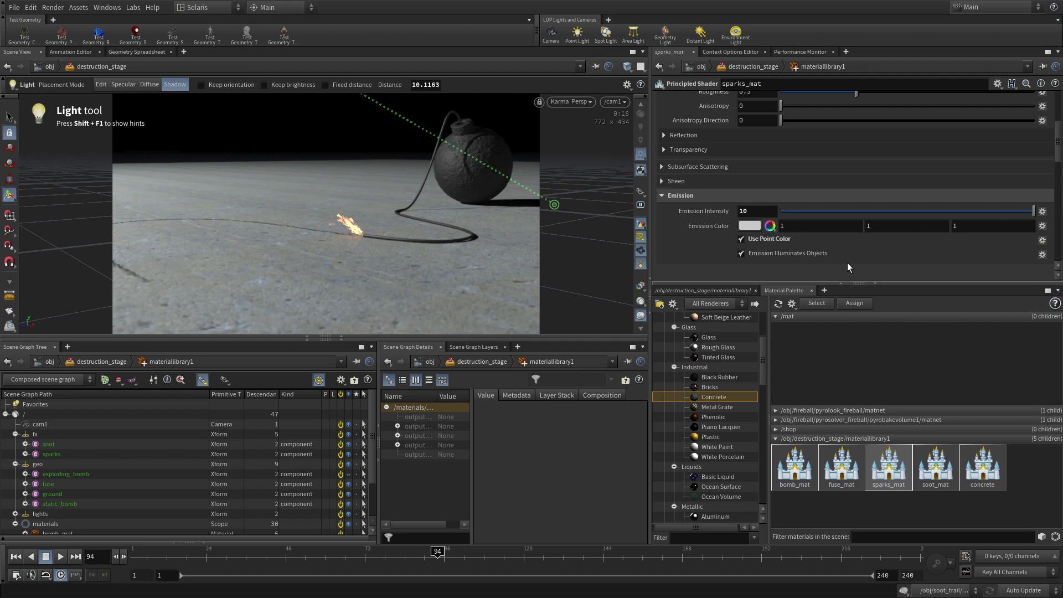
Add a Karma render setup below light1 in the destruction_stage network and wire light1's output into its render settings node
left_click(707, 290)
left_click(737, 307)
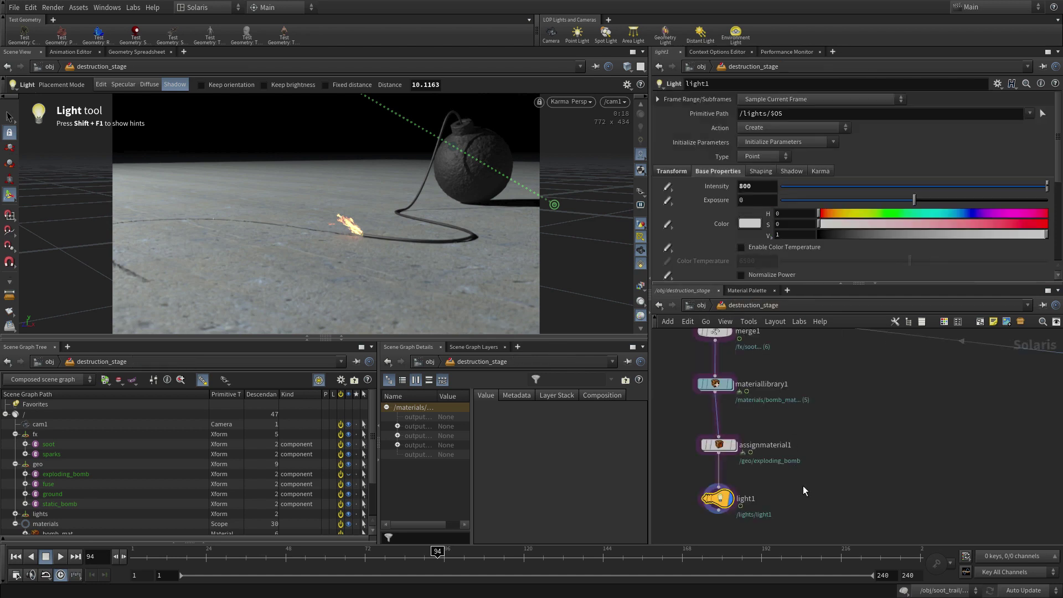
middle_click_drag(803, 487, 827, 386)
key("Tab")
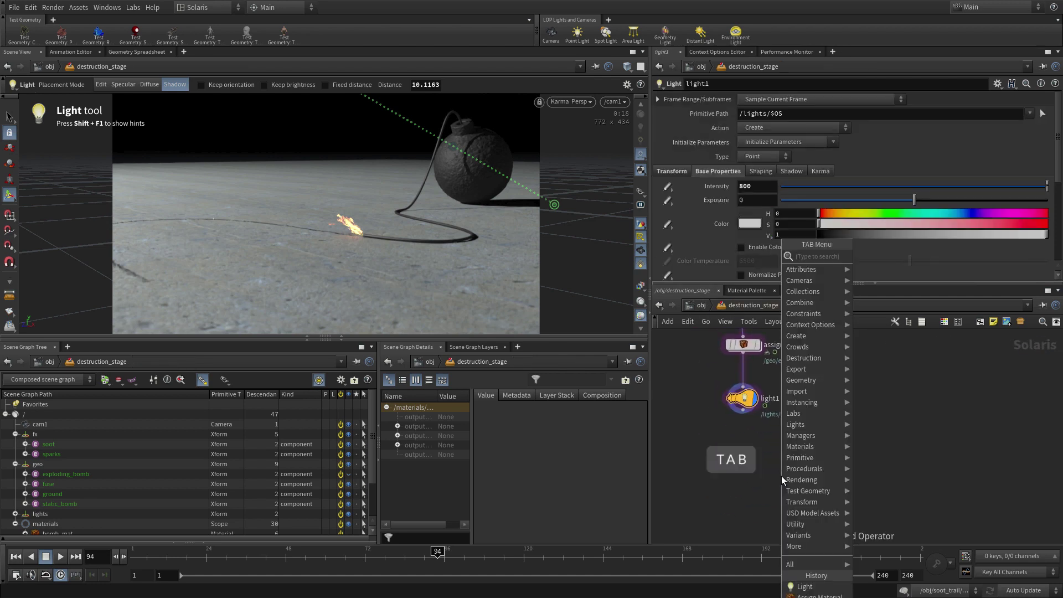
type("karma")
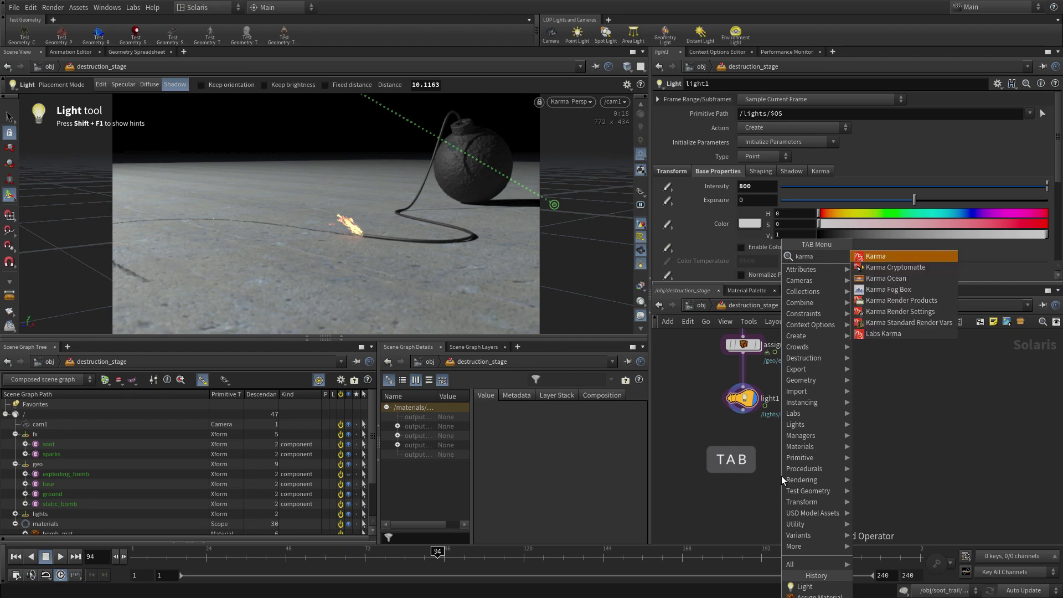
key("Return")
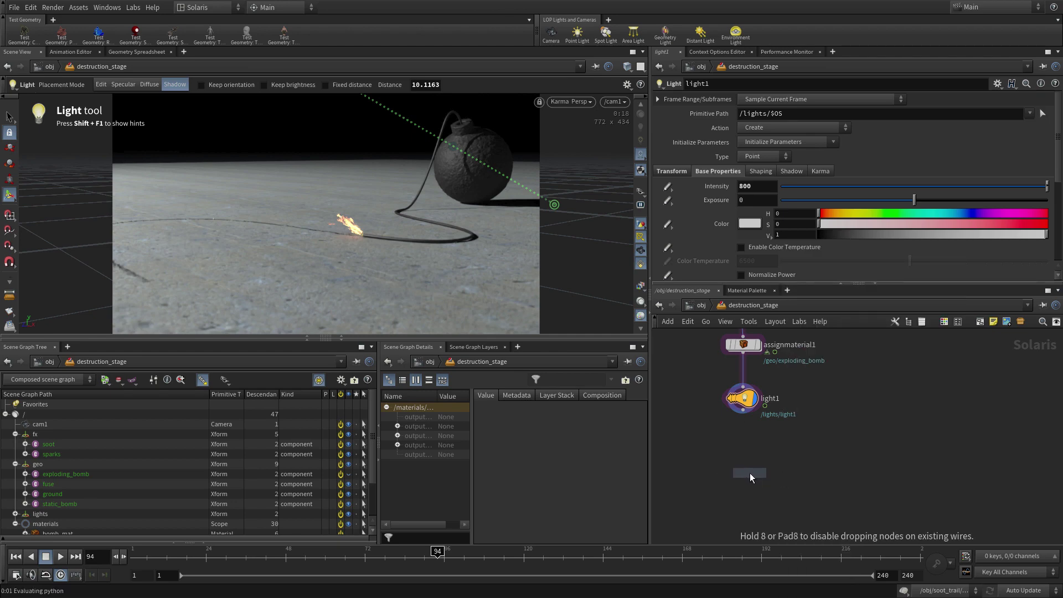
left_click(750, 474)
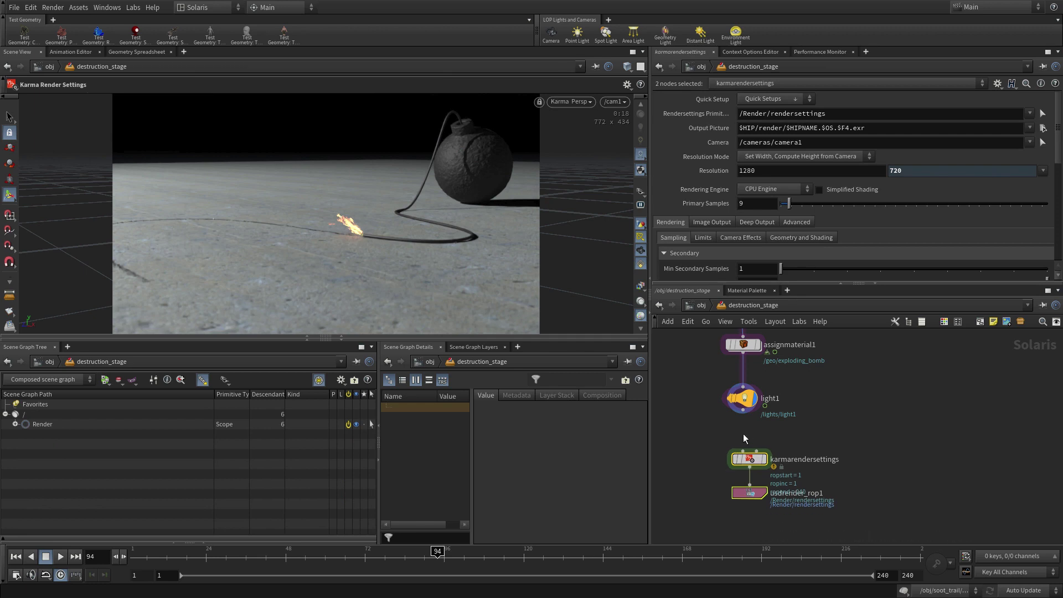
left_click(743, 413)
left_click(750, 452)
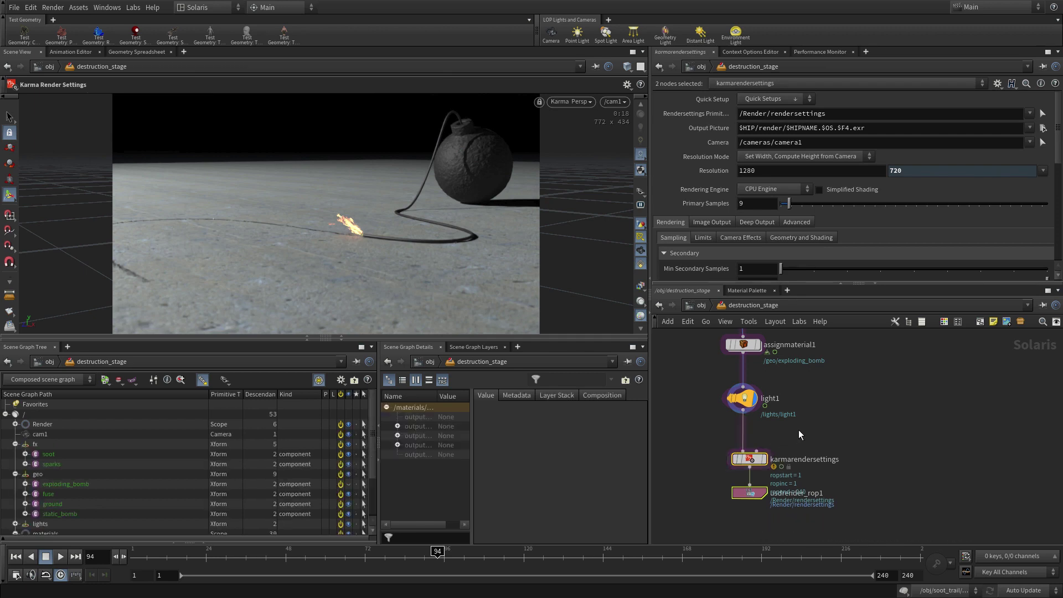
In the Karma render settings, choose /cam1 as the render camera and set the primary samples to 32
left_click(753, 459)
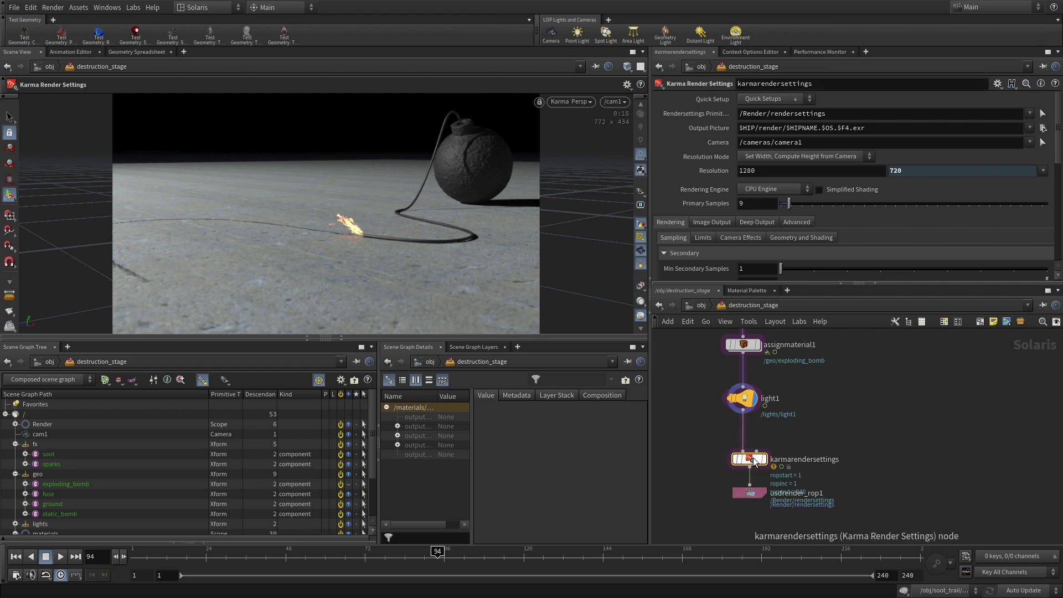
mouse_move(753, 461)
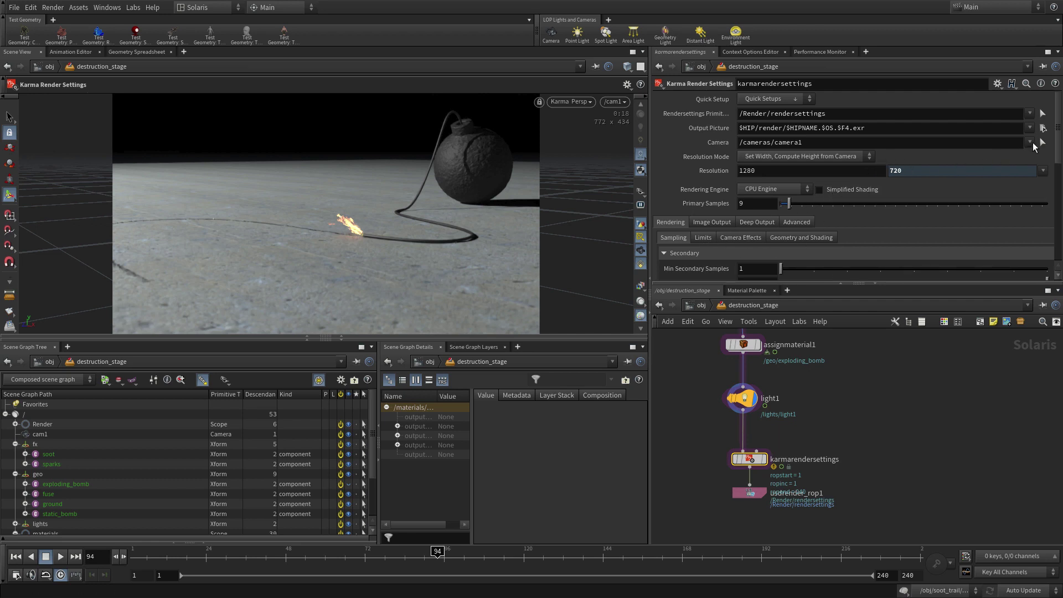
left_click(1041, 143)
scroll(753, 230, "down", 5)
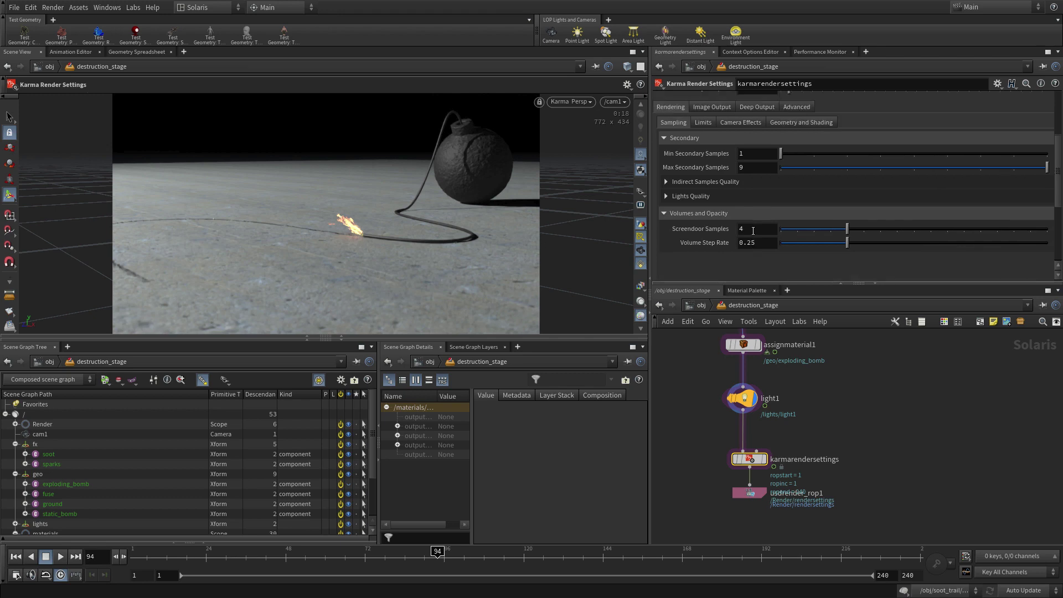
scroll(756, 227, "up", 3)
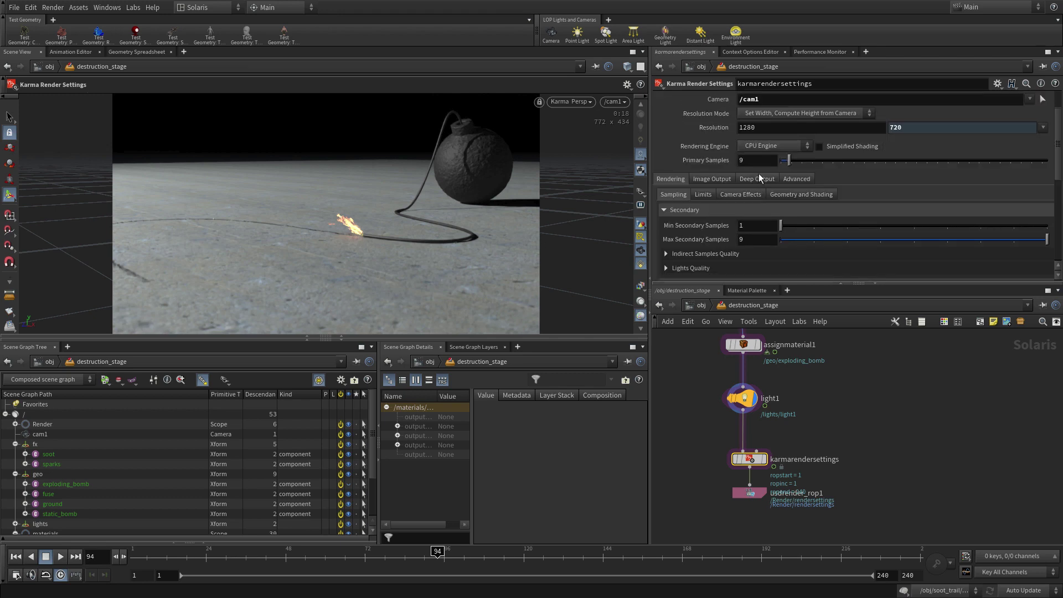
left_click(750, 160)
type("32")
key("Return")
Set the image output's denoiser filter to nVidia Optix Denoiser in the Karma render settings
left_click(713, 181)
left_click(728, 195)
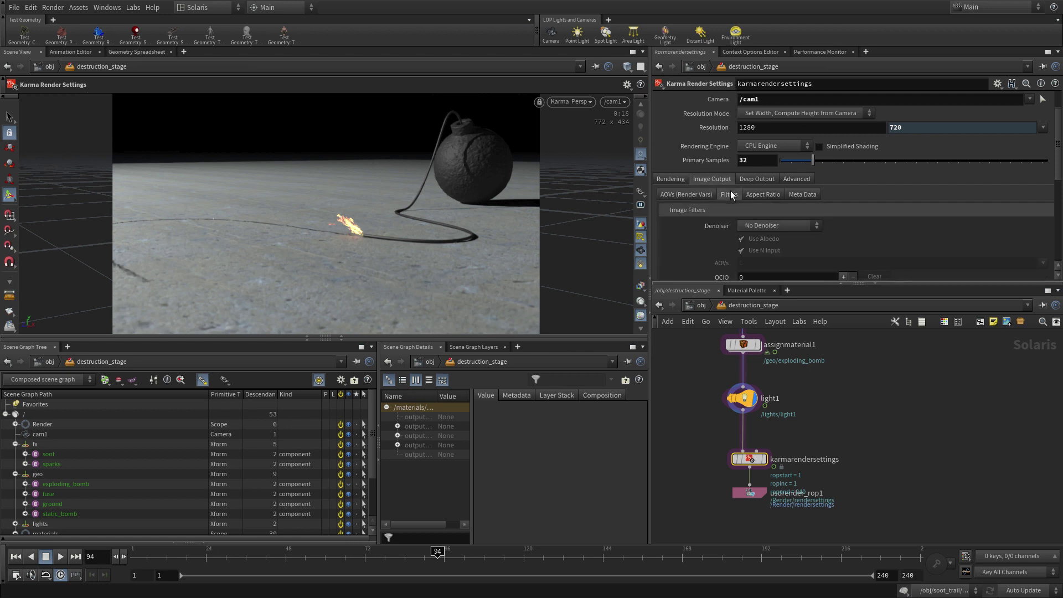
left_click(763, 226)
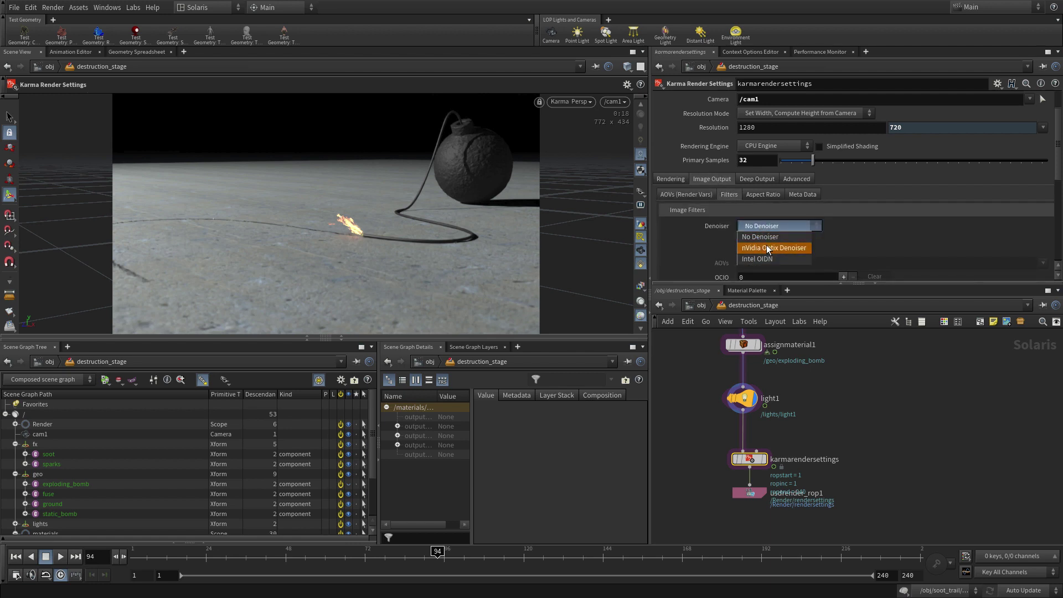
left_click(768, 247)
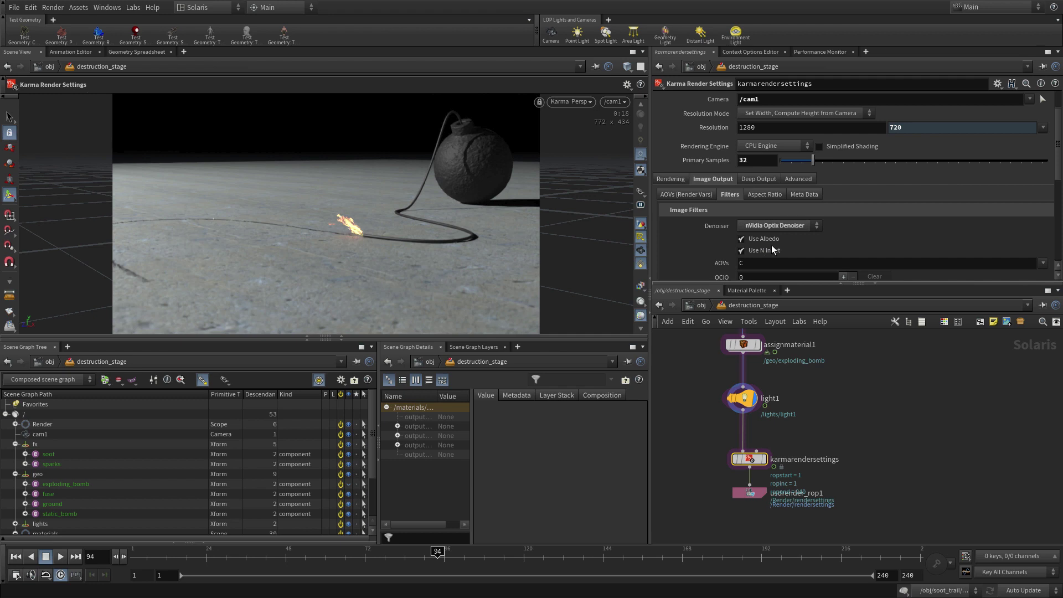